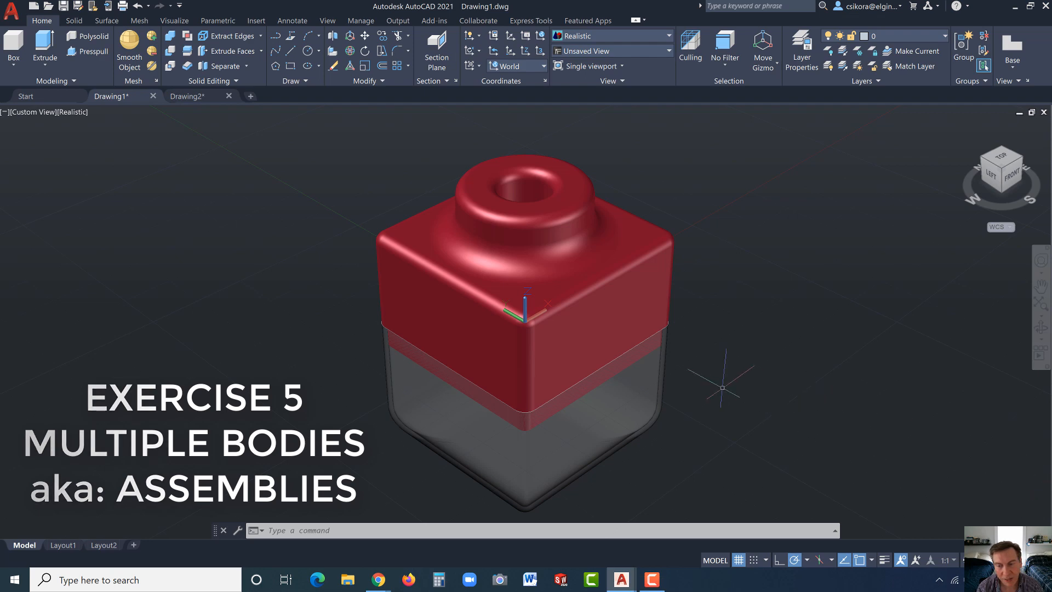
pyautogui.keyDown('shift'); pyautogui.moveTo(722, 383); pyautogui.dragTo(578, 371, button='middle'); pyautogui.keyUp('shift')
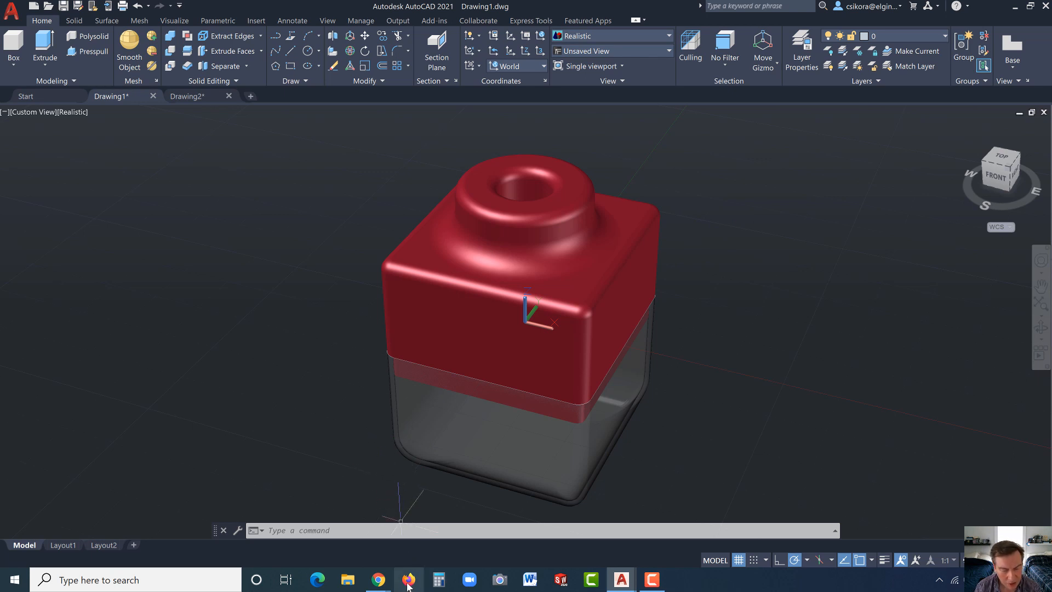
# Switch to the Chrome window with the instructional manuals and bring up SolidWorks Basics 2020_21.pdf.
pyautogui.click(382, 581)
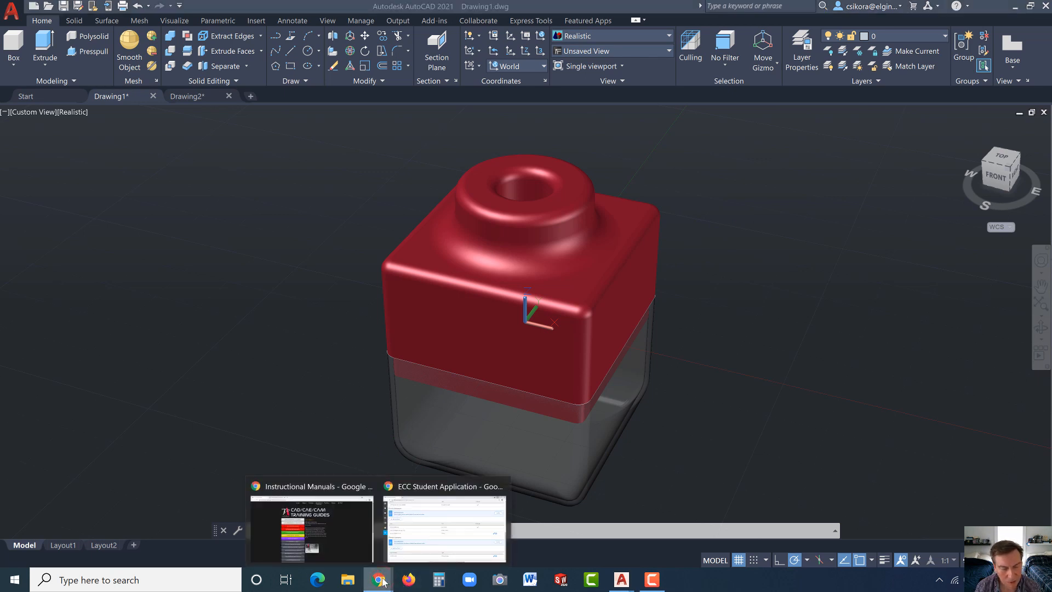
pyautogui.click(346, 537)
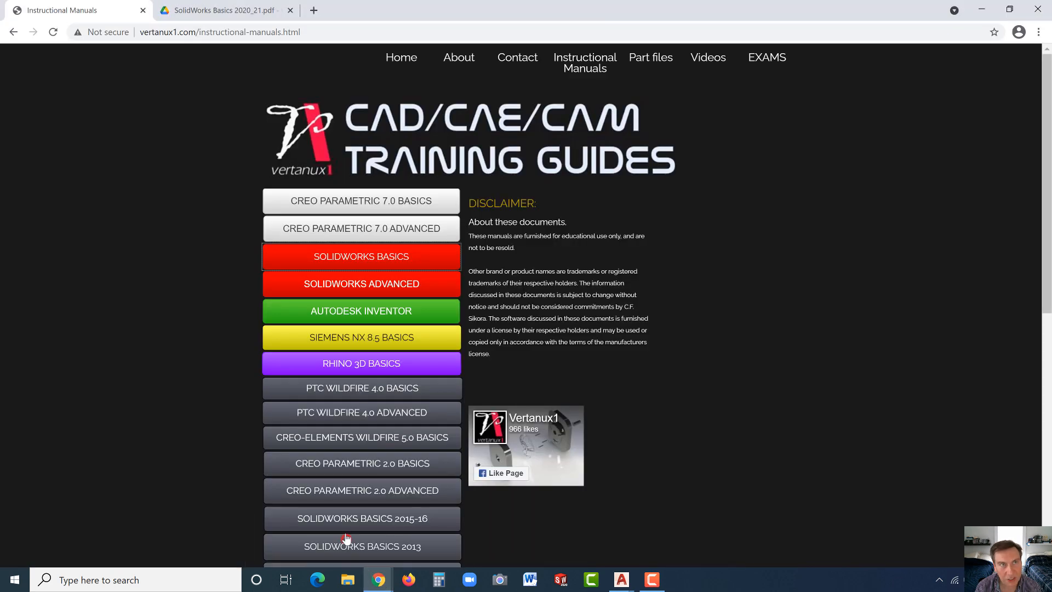
pyautogui.click(199, 12)
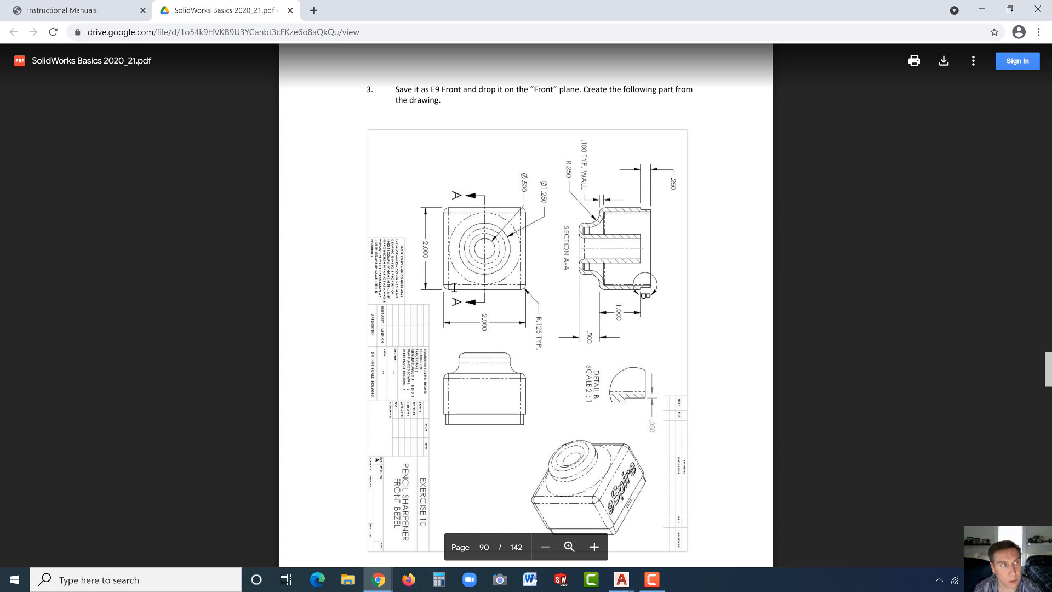
pyautogui.click(89, 10)
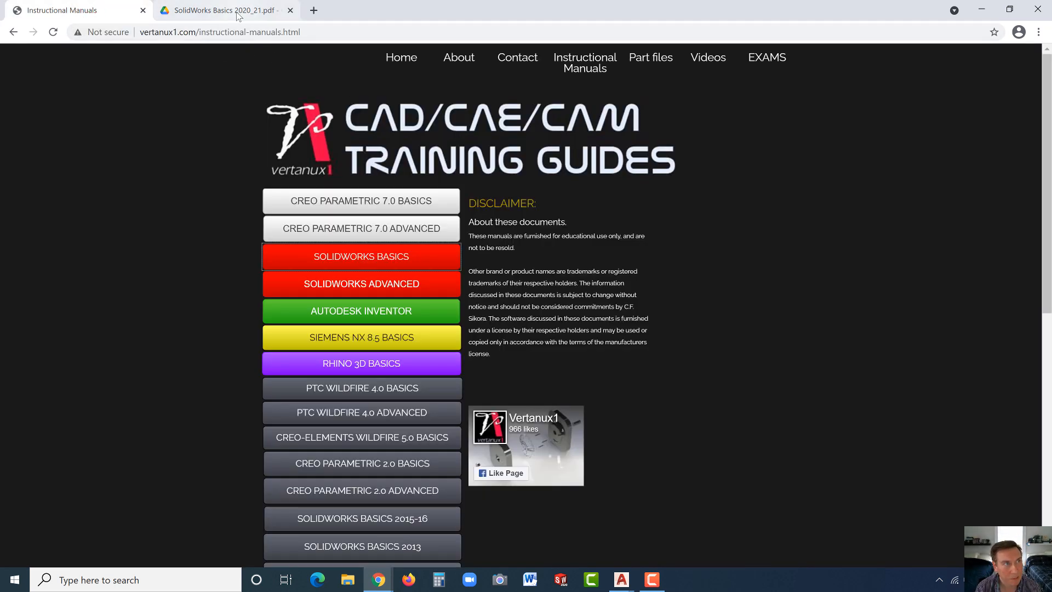
pyautogui.click(204, 11)
# Examine the Exercise 10 pencil sharpener front bezel drawing on page 90 and the mating part drawing on page 92.
pyautogui.scroll(-2, 556, 280)
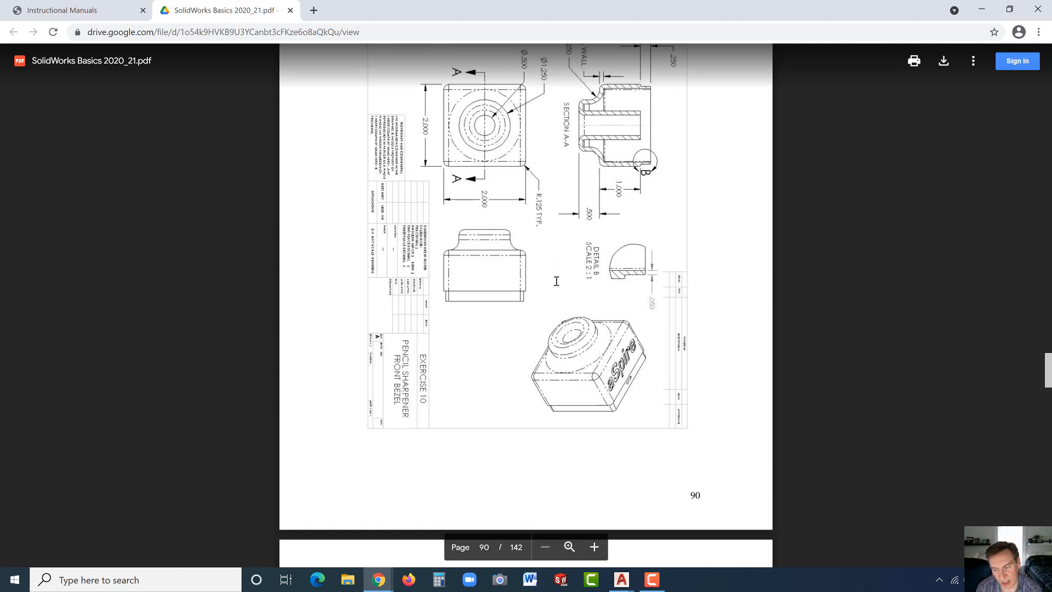
pyautogui.scroll(2, 556, 280)
pyautogui.scroll(-2, 556, 280)
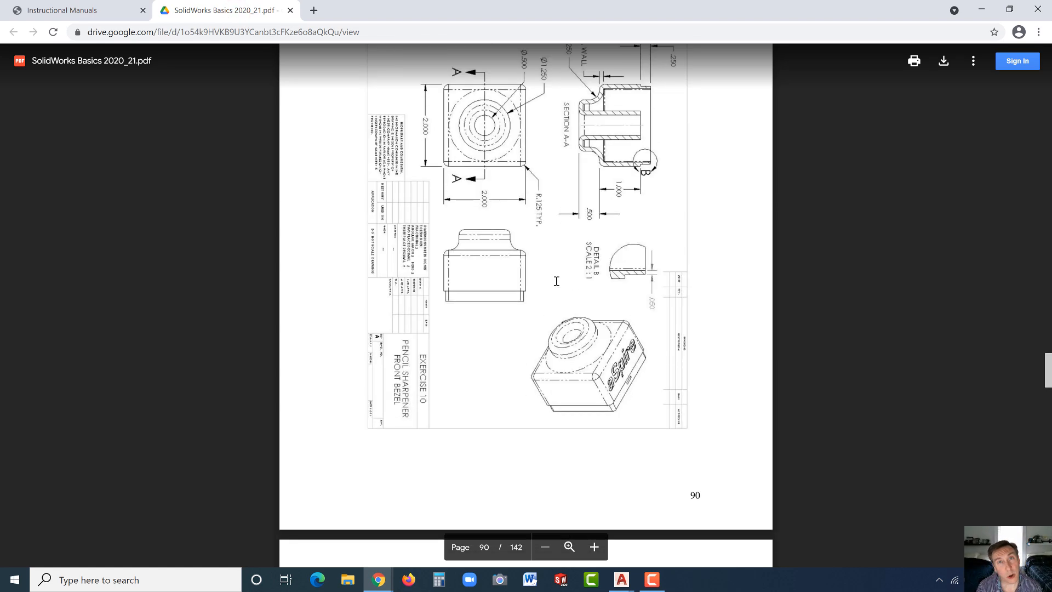
pyautogui.scroll(1, 556, 280)
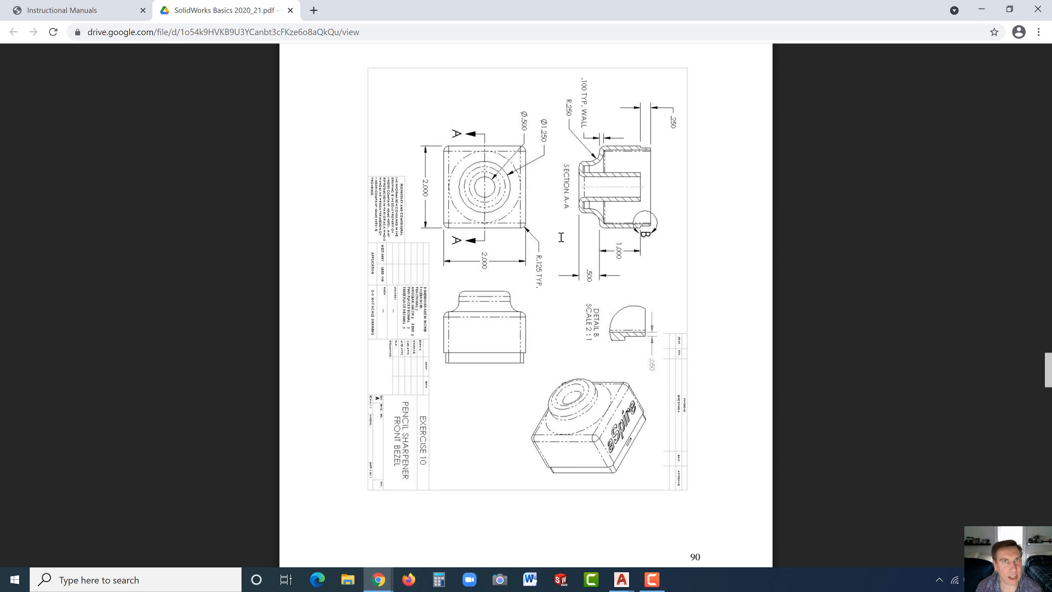
pyautogui.scroll(1, 561, 237)
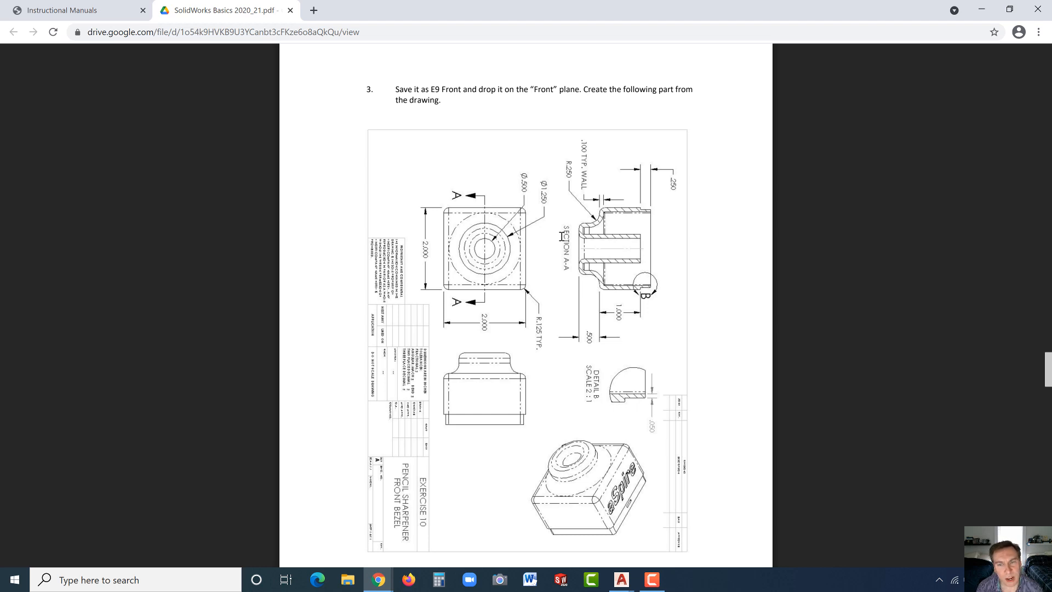
pyautogui.scroll(-1, 561, 237)
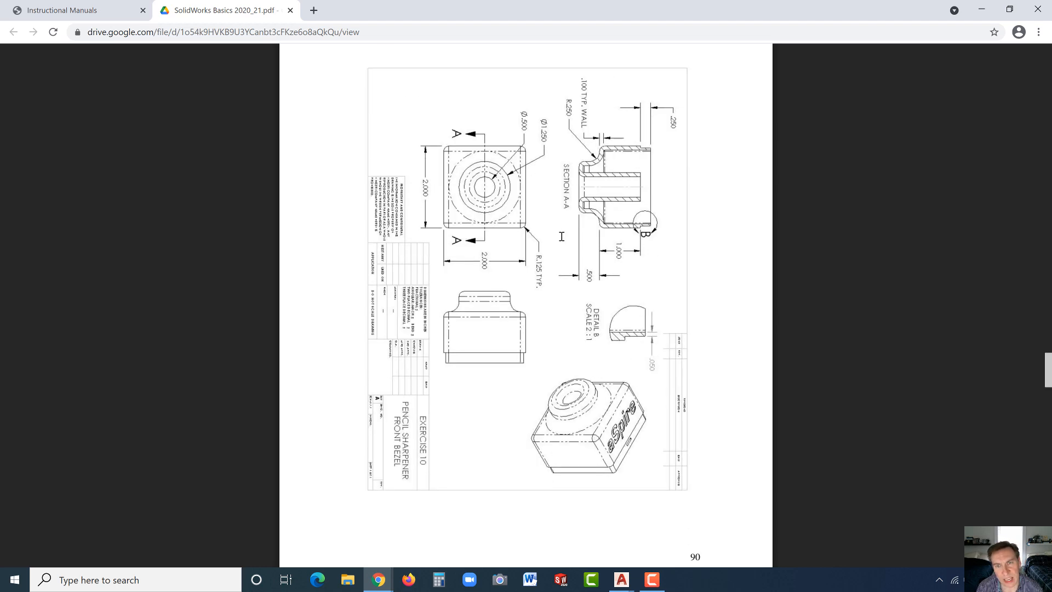
pyautogui.scroll(-12, 561, 236)
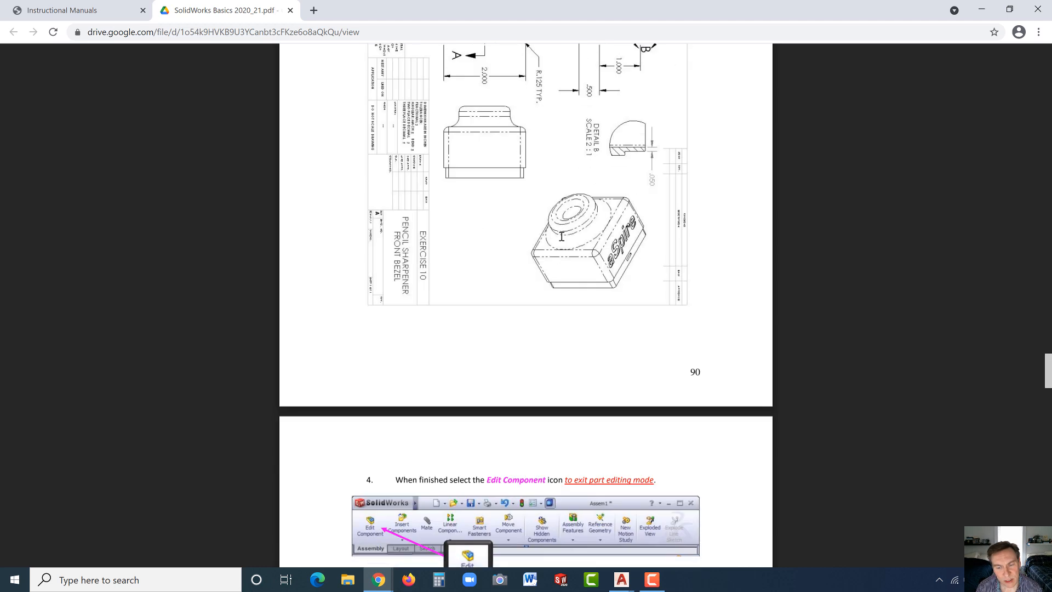
pyautogui.scroll(-13, 561, 236)
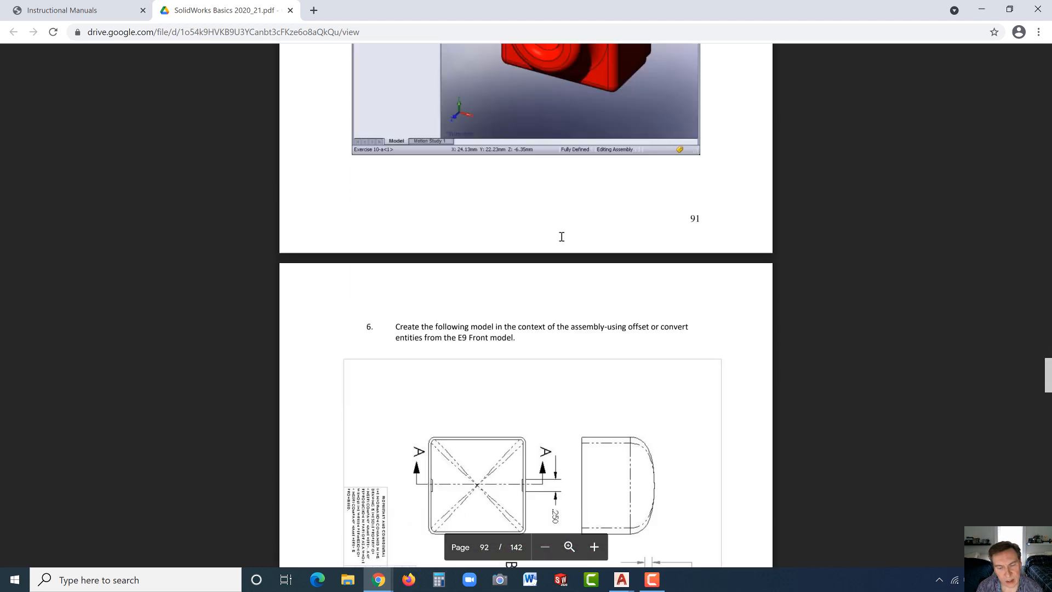
pyautogui.scroll(5, 562, 236)
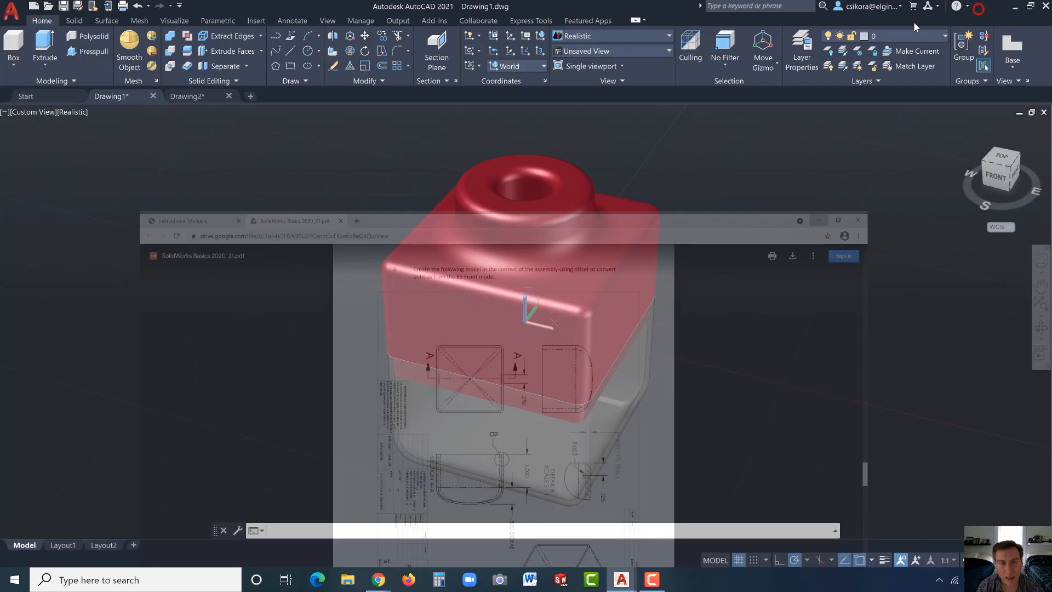
# Return to AutoCAD and start a new drawing from the acad3D template.
pyautogui.click(981, 9)
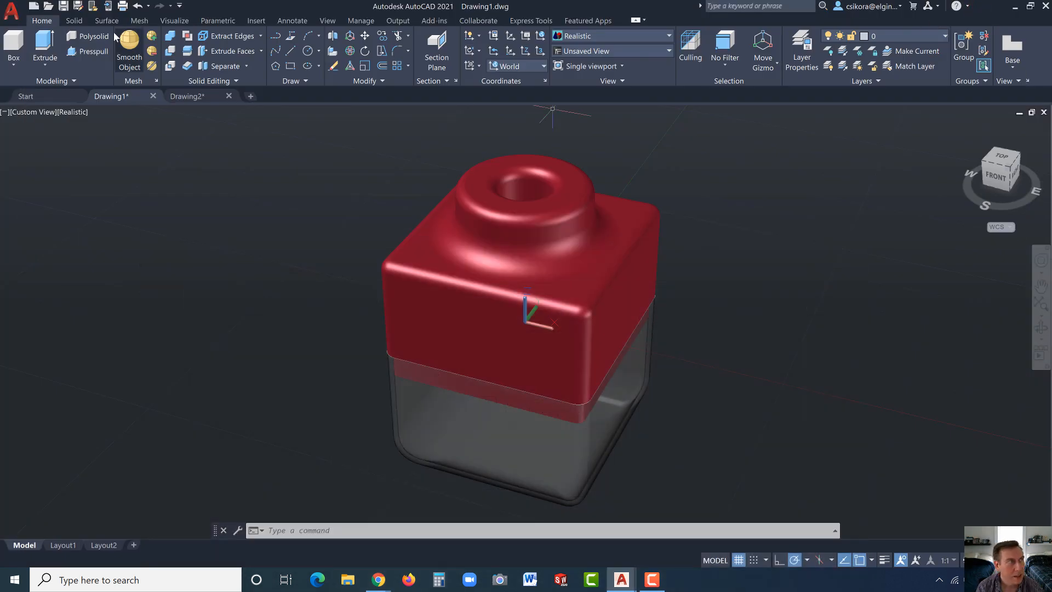
pyautogui.click(34, 6)
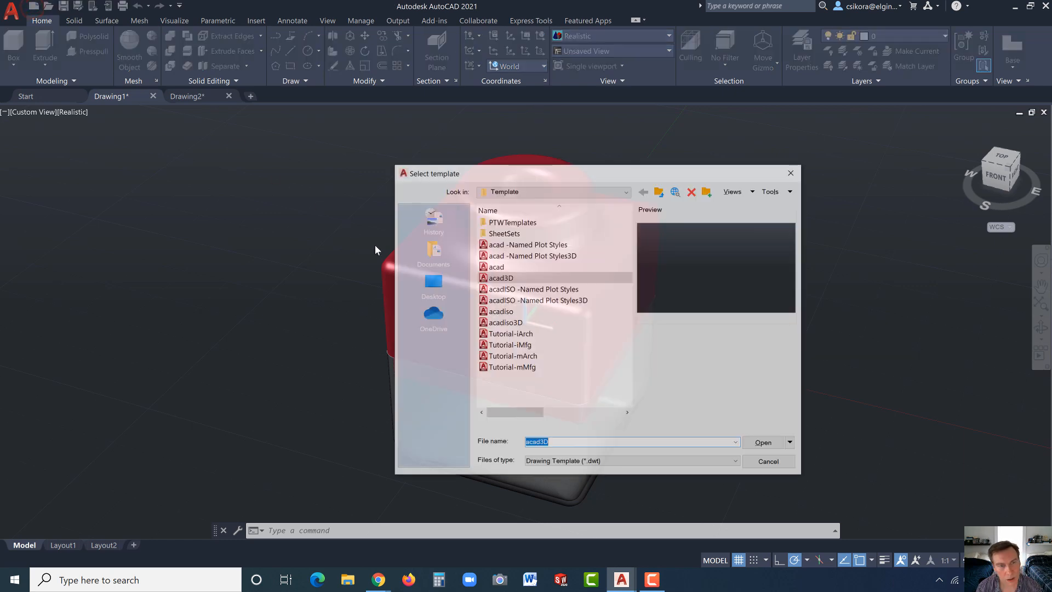
pyautogui.doubleClick(505, 278)
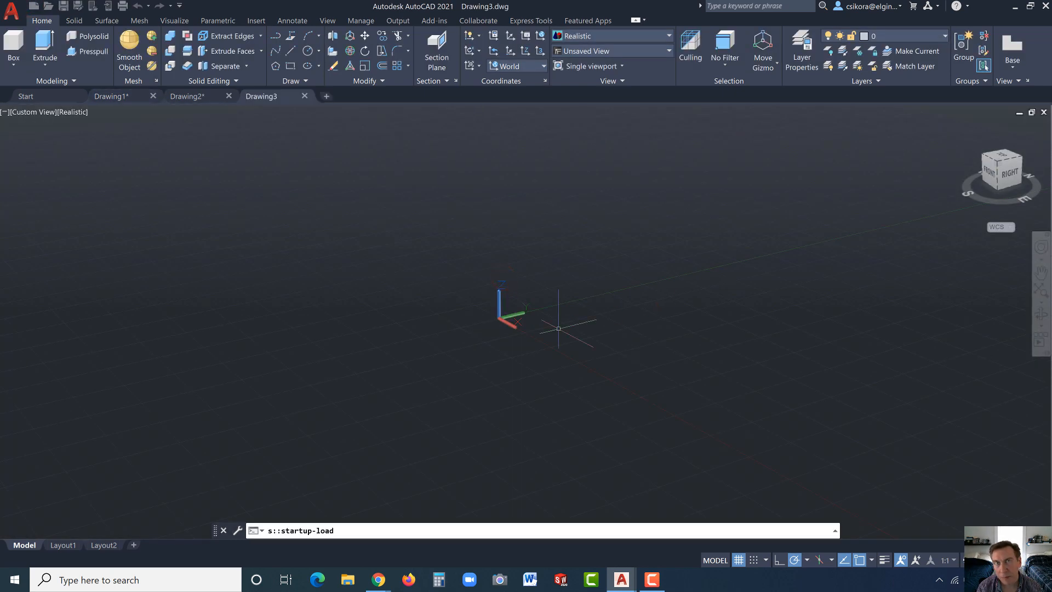
# Set the visual style to 2D Wireframe and orient the model to the Top view.
pyautogui.click(584, 38)
pyautogui.click(580, 56)
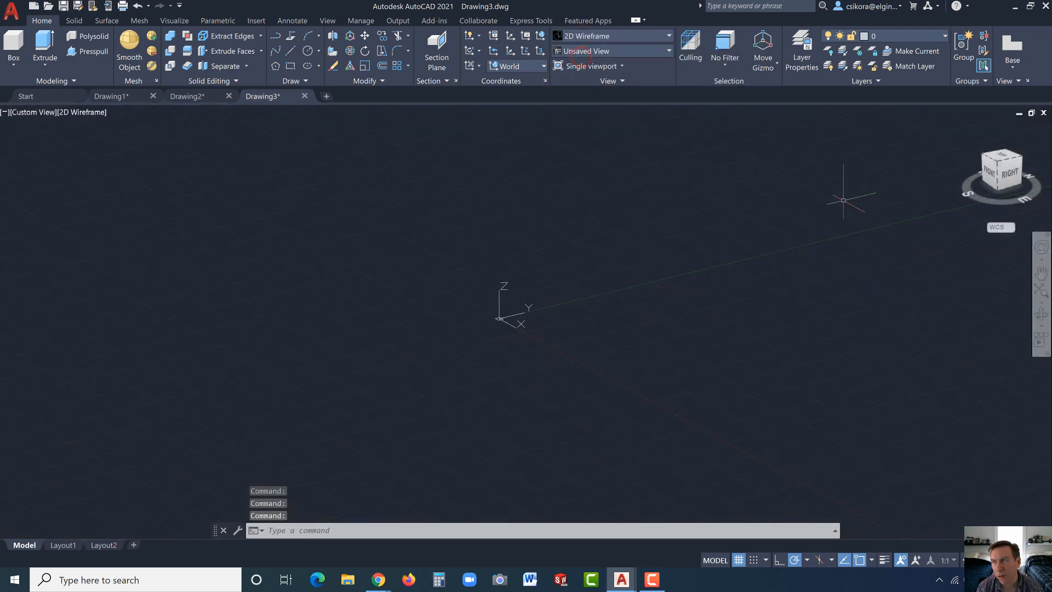
pyautogui.click(961, 131)
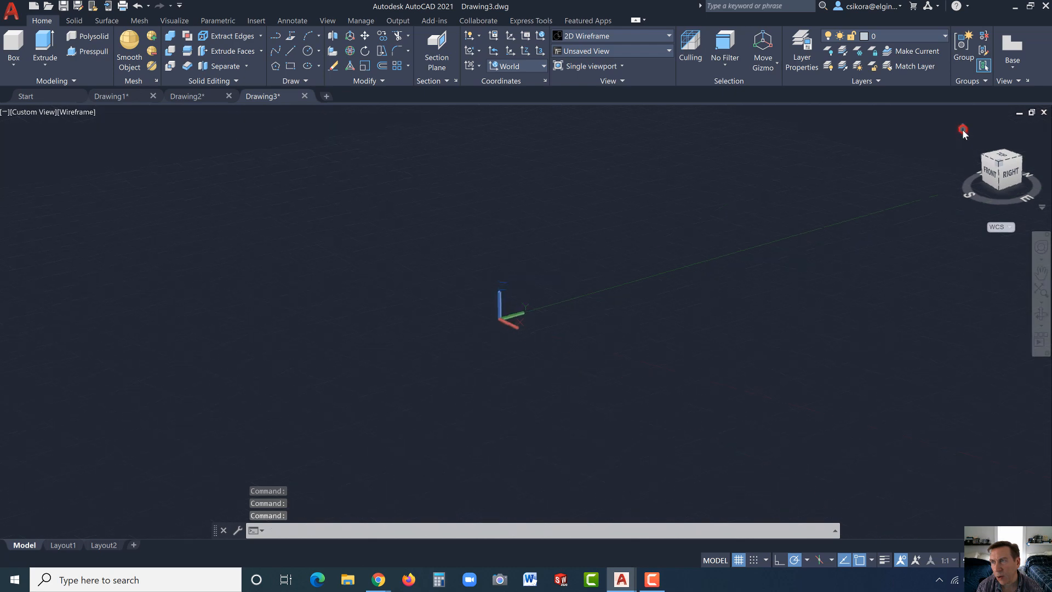
pyautogui.click(1000, 158)
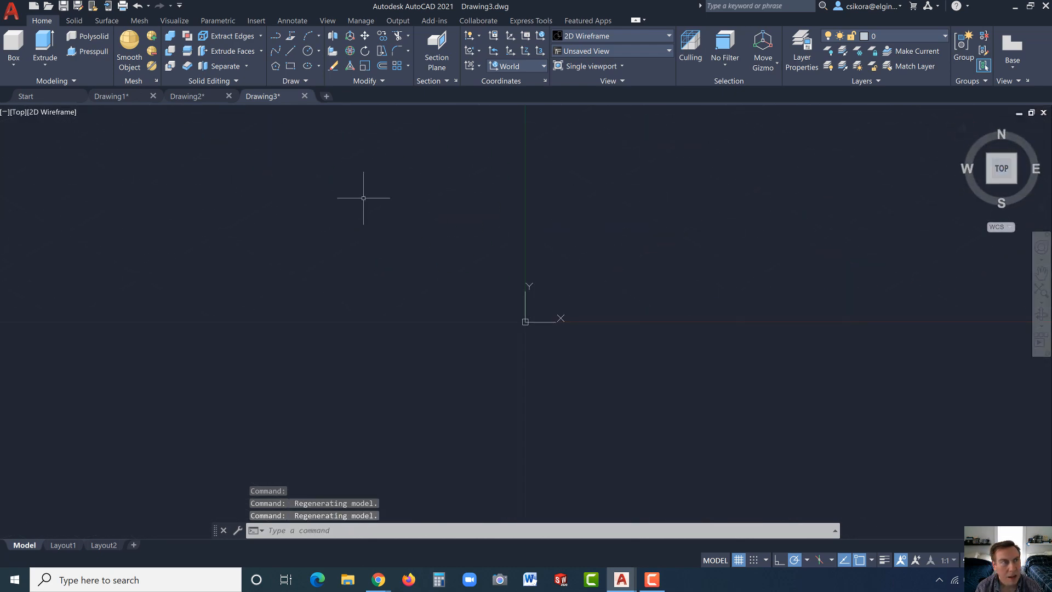
# With grid snap turned on, draw a 2 by 2 rectangle with its first corner at the origin.
pyautogui.click(291, 66)
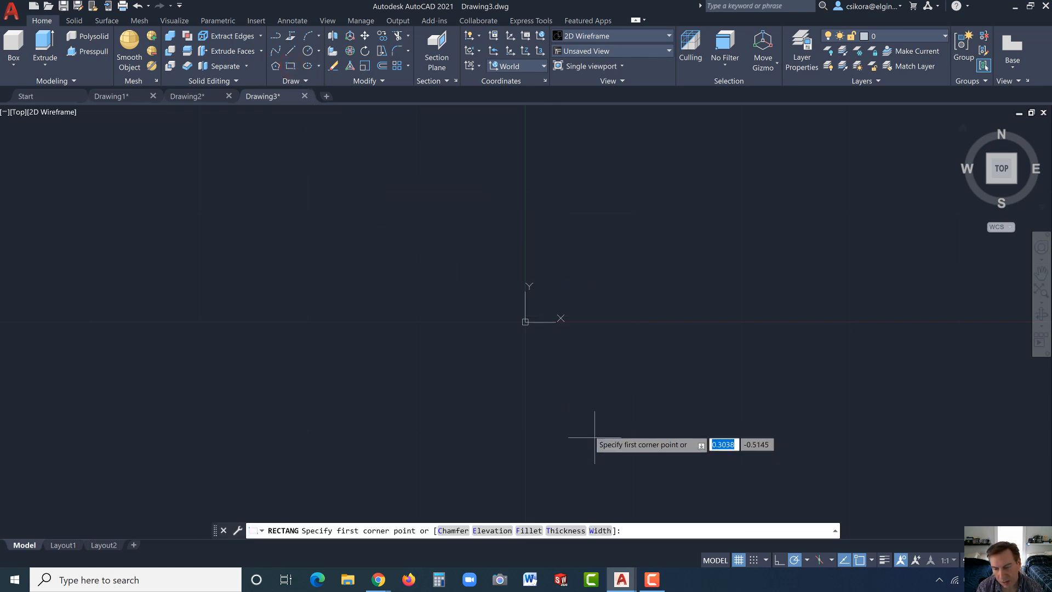
pyautogui.click(756, 562)
pyautogui.click(525, 321)
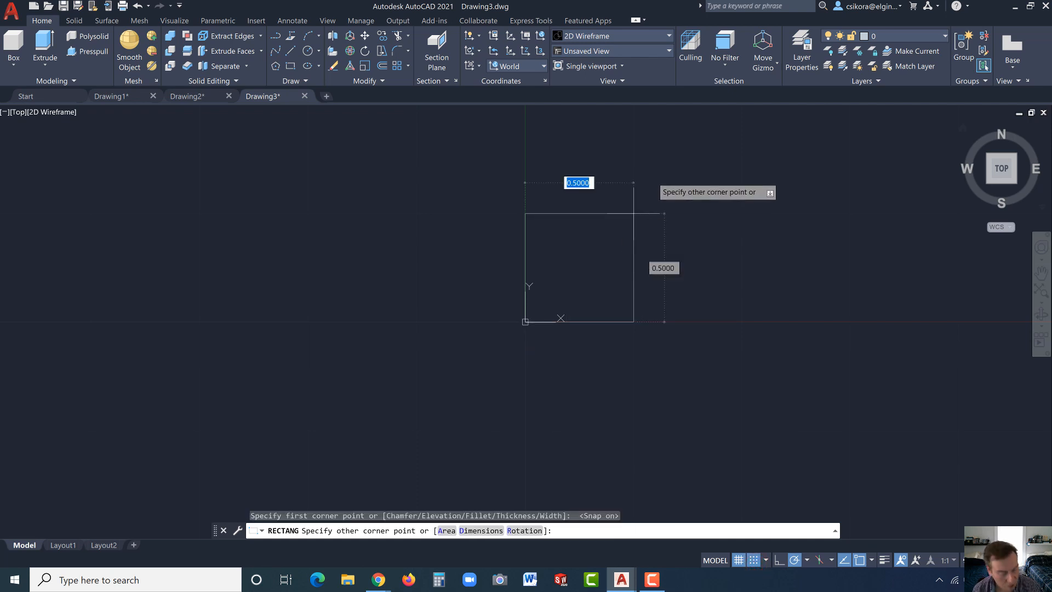
pyautogui.write('2')
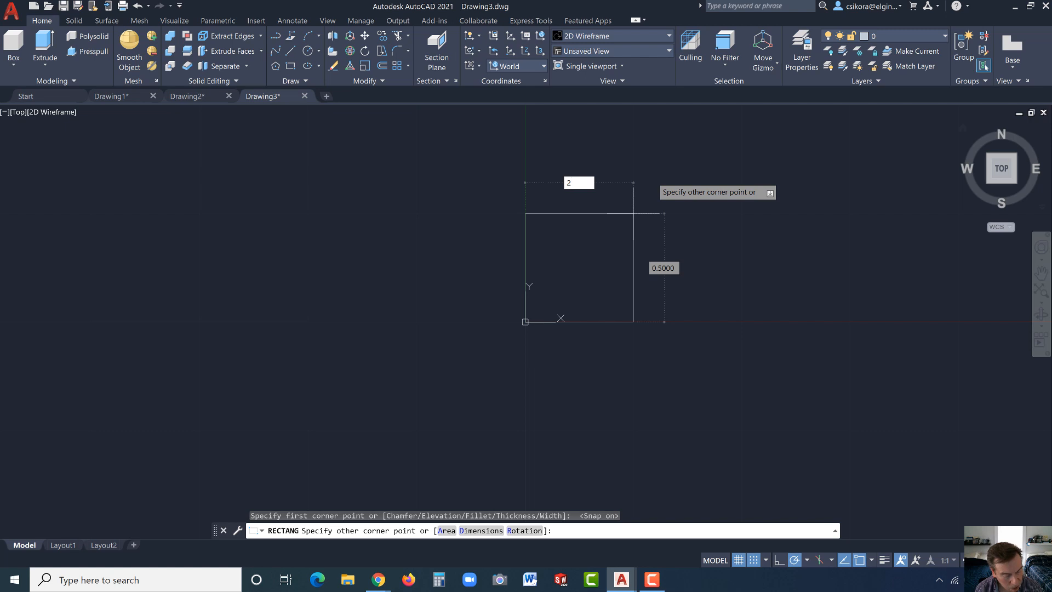
pyautogui.press('Tab')
pyautogui.write('2')
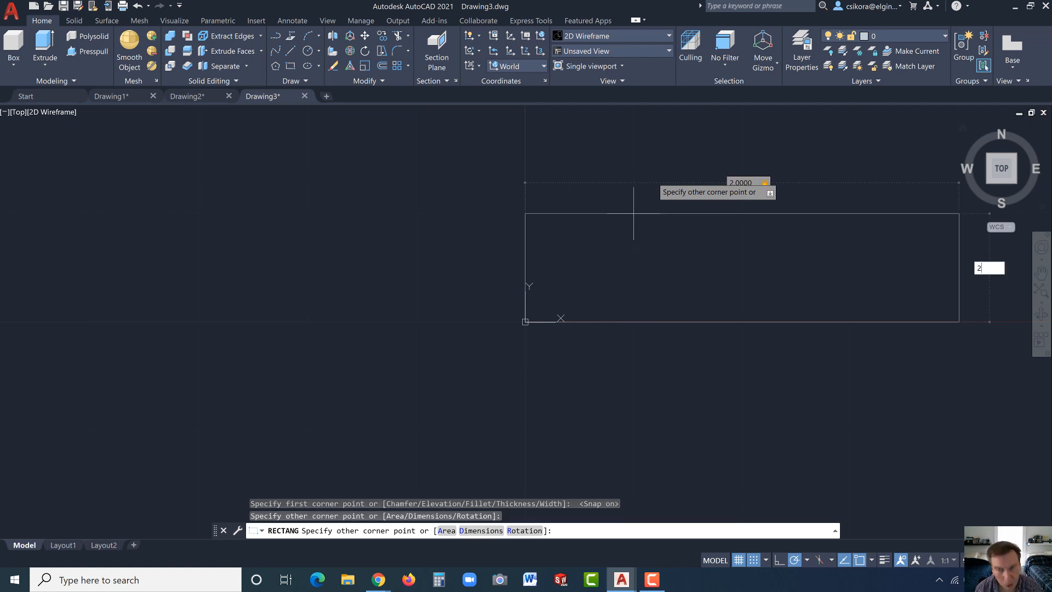
pyautogui.press('Return')
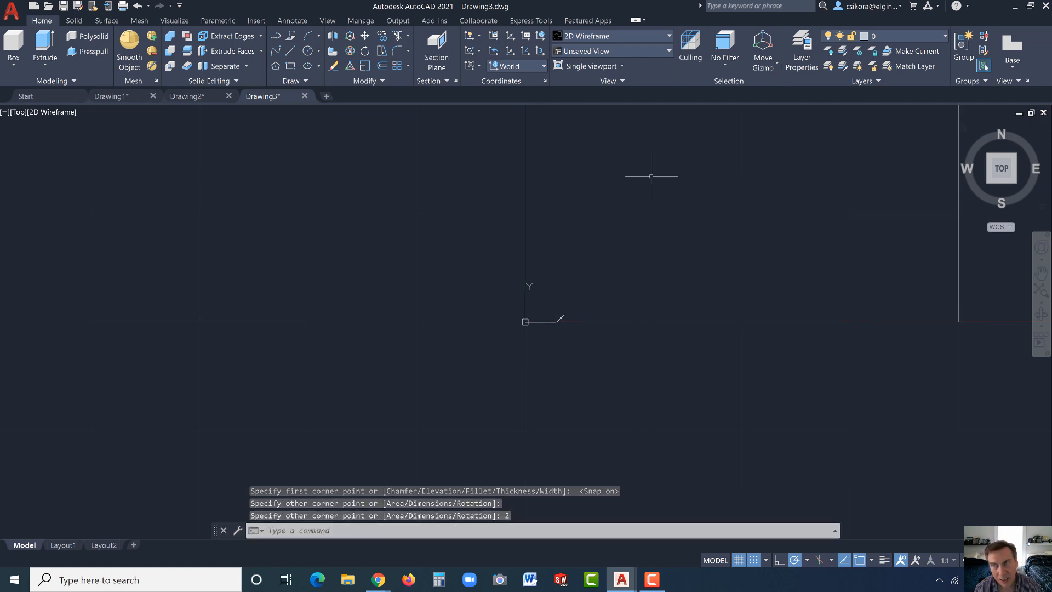
# Set the fillet radius to .125 and fillet the upper-right corner of the square.
pyautogui.click(1001, 169)
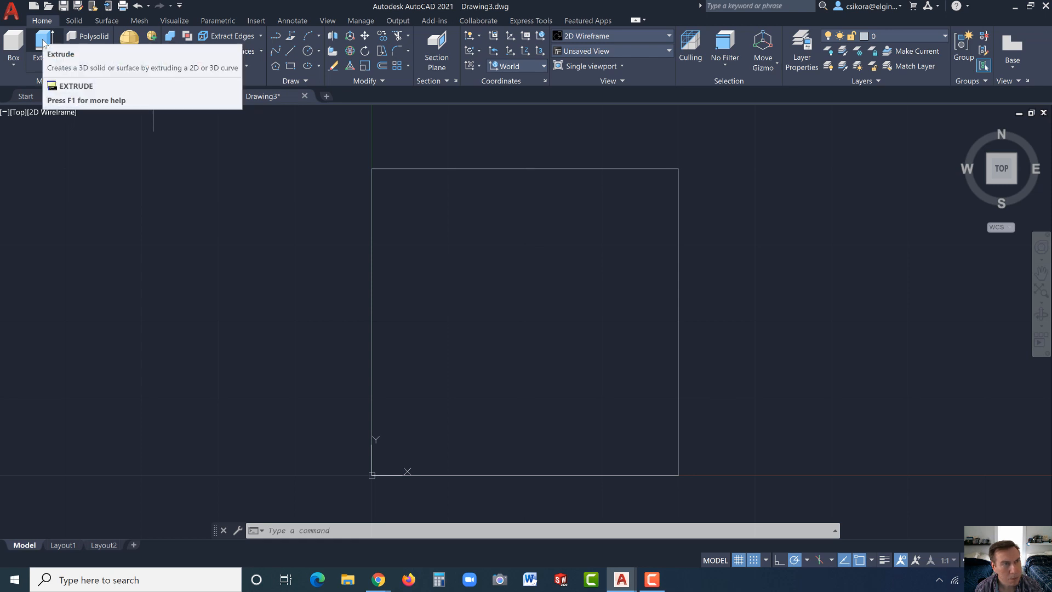
pyautogui.click(397, 55)
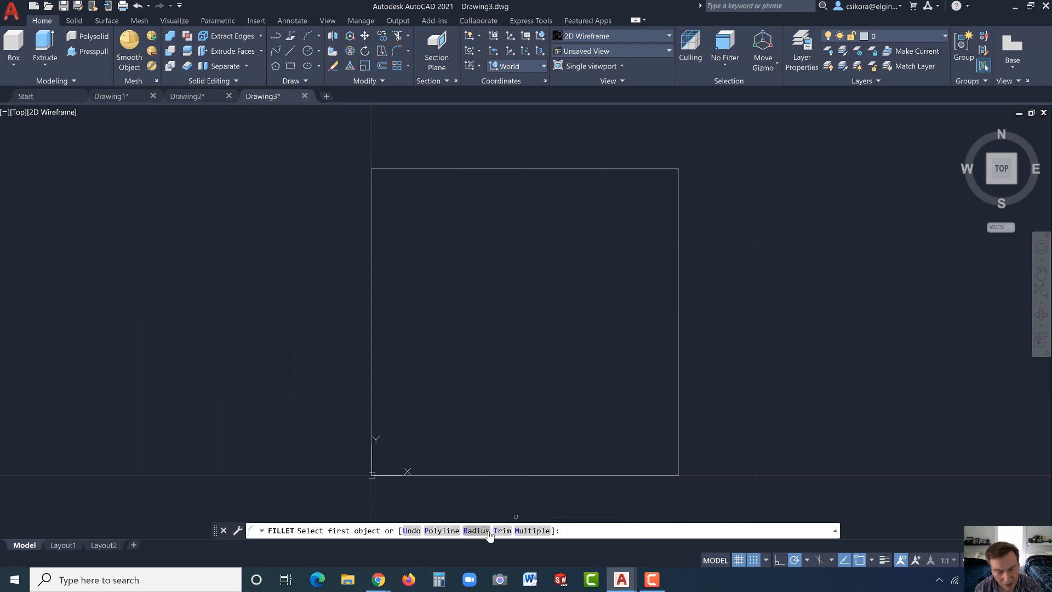
pyautogui.click(476, 530)
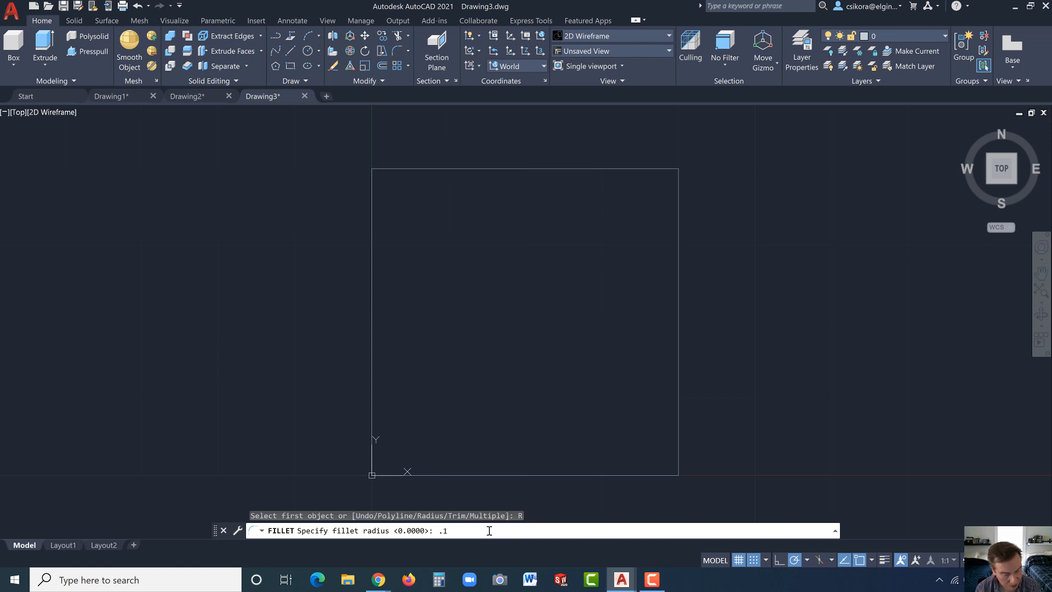
pyautogui.press('Return')
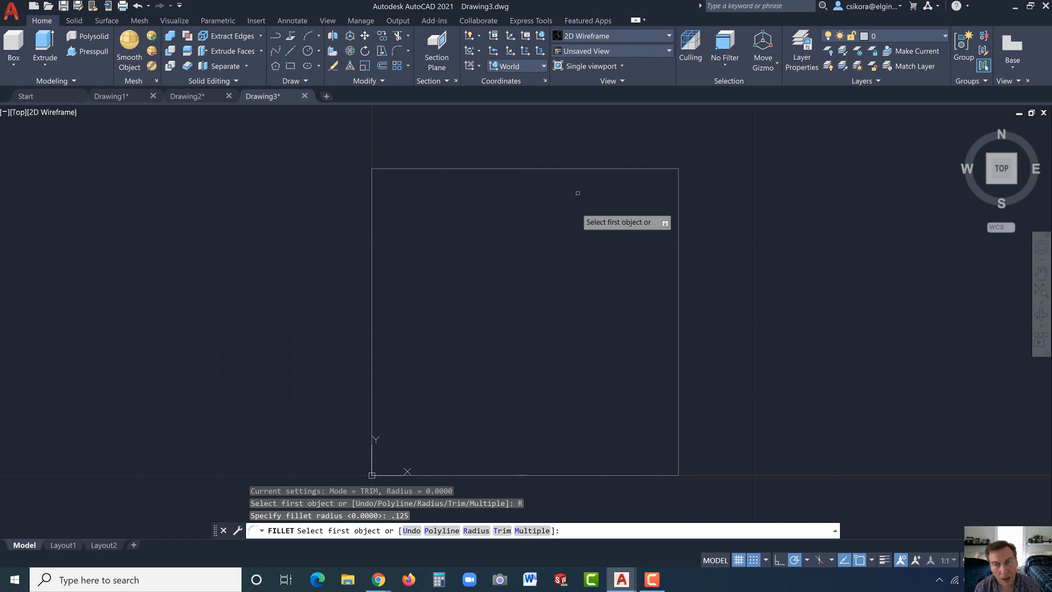
pyautogui.click(659, 172)
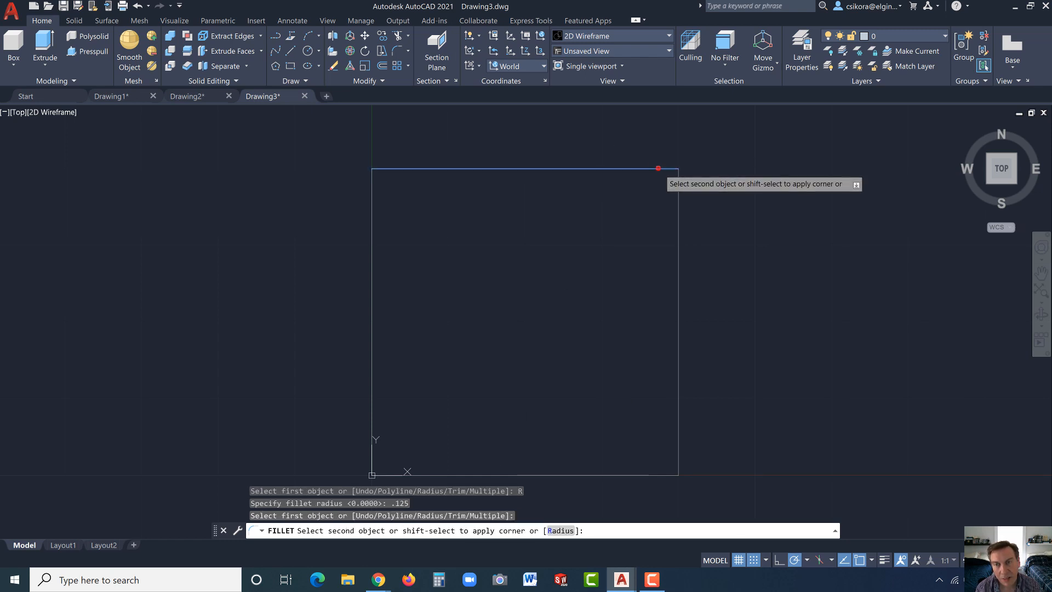
pyautogui.click(678, 197)
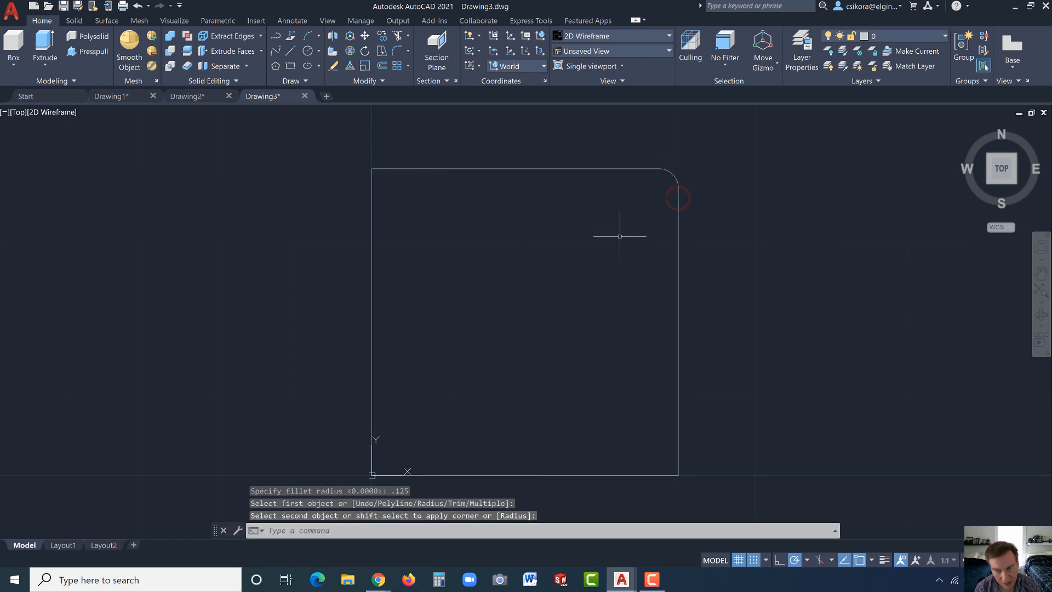
# Fillet the remaining three corners of the square with the same .125 radius.
pyautogui.press('Return')
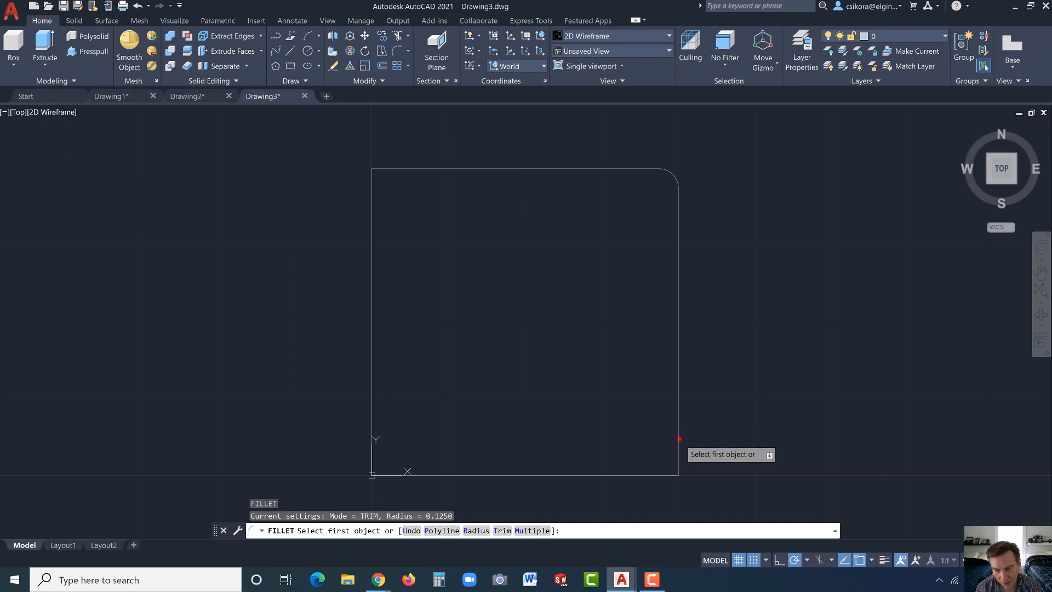
pyautogui.click(678, 438)
pyautogui.click(636, 476)
pyautogui.press('Return')
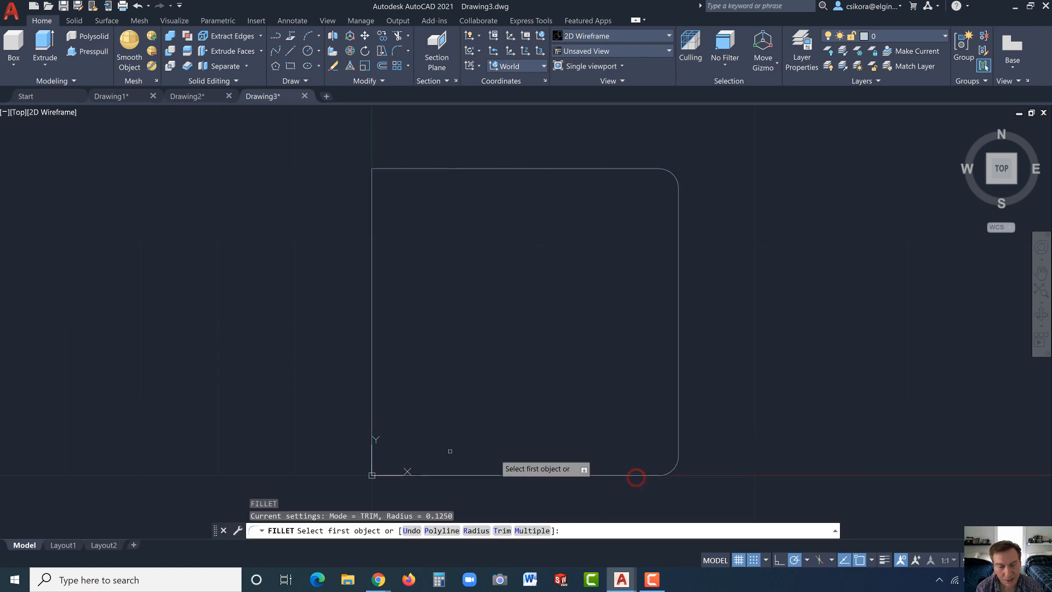
pyautogui.click(391, 473)
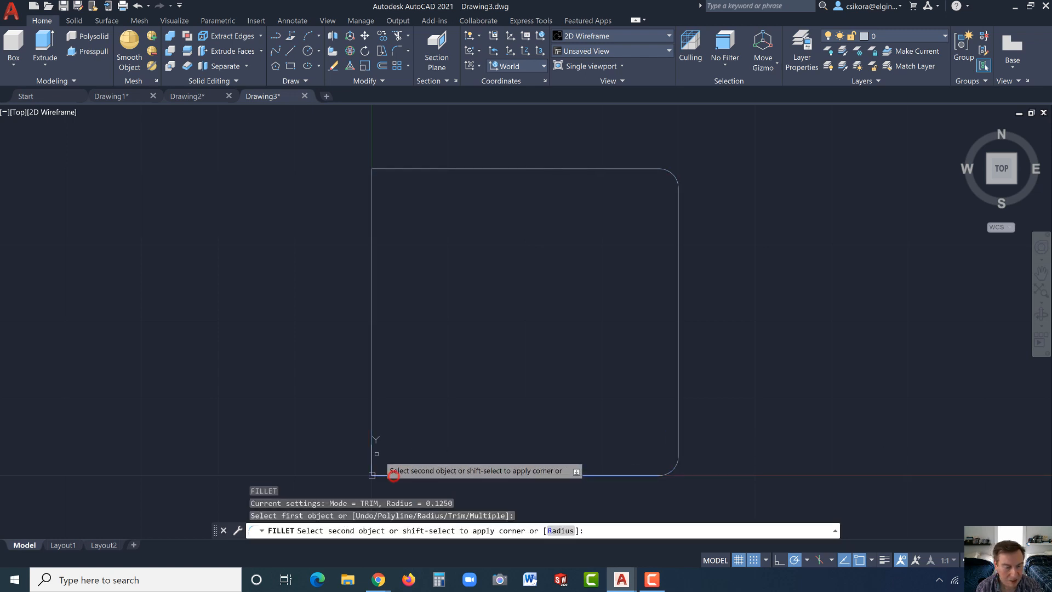
pyautogui.click(373, 449)
pyautogui.press('Return')
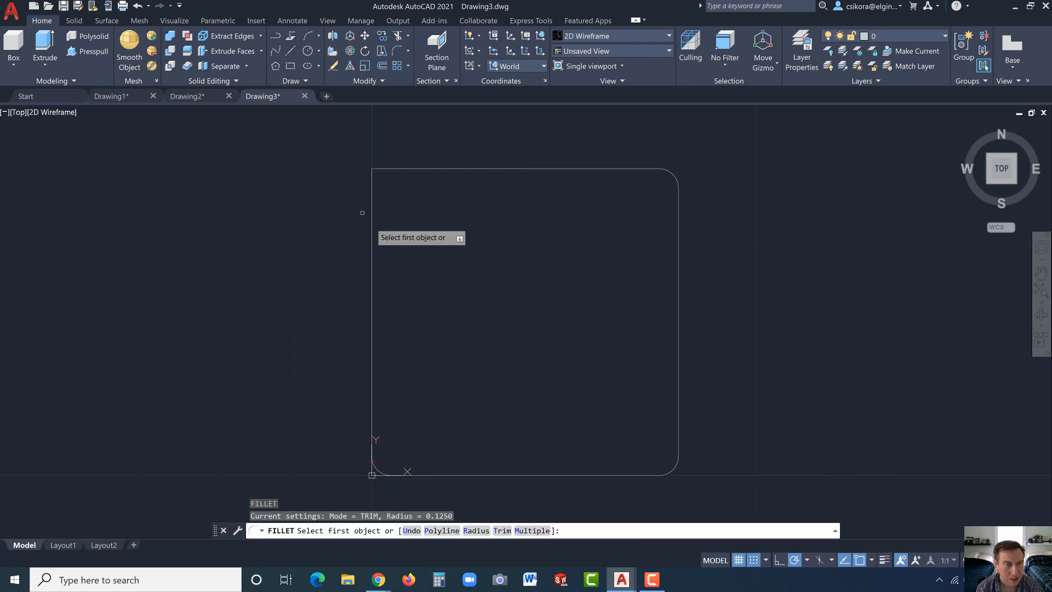
pyautogui.click(370, 191)
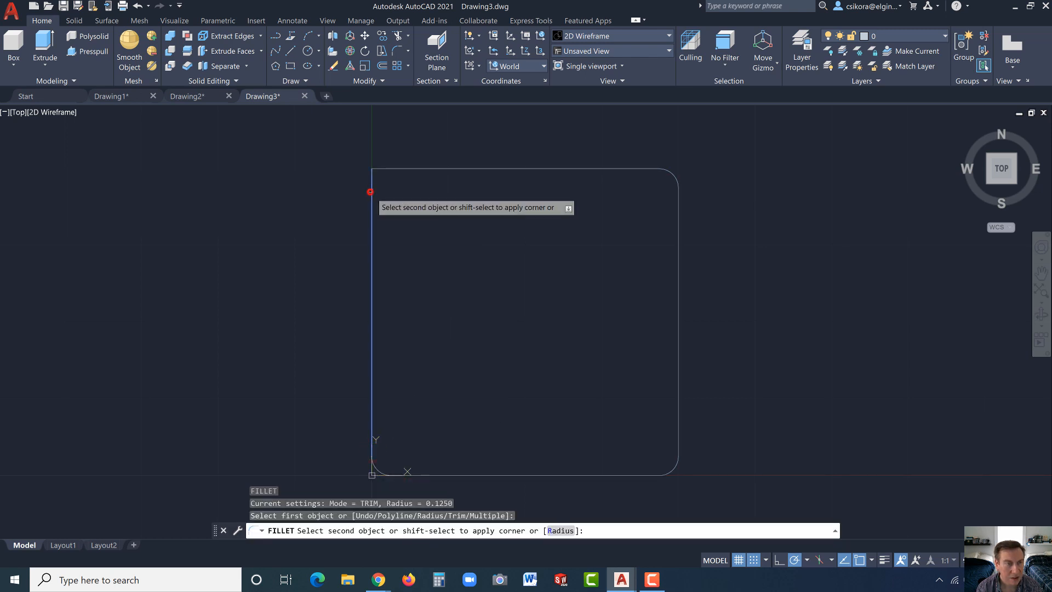
pyautogui.click(392, 168)
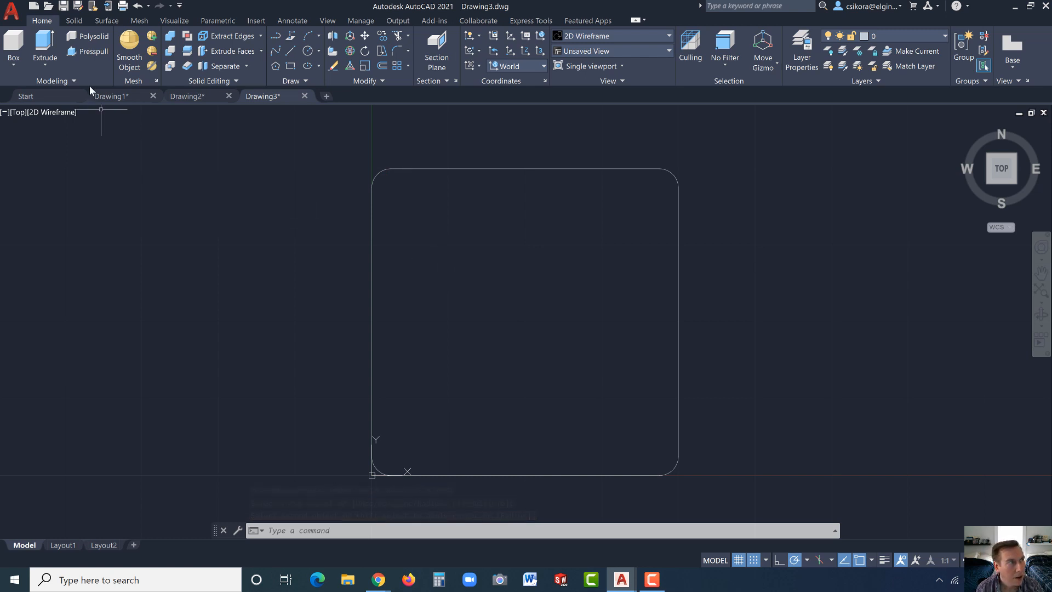
# Extrude the rounded square downward by 1.5 in the isometric home view, with grid snap turned off.
pyautogui.click(46, 44)
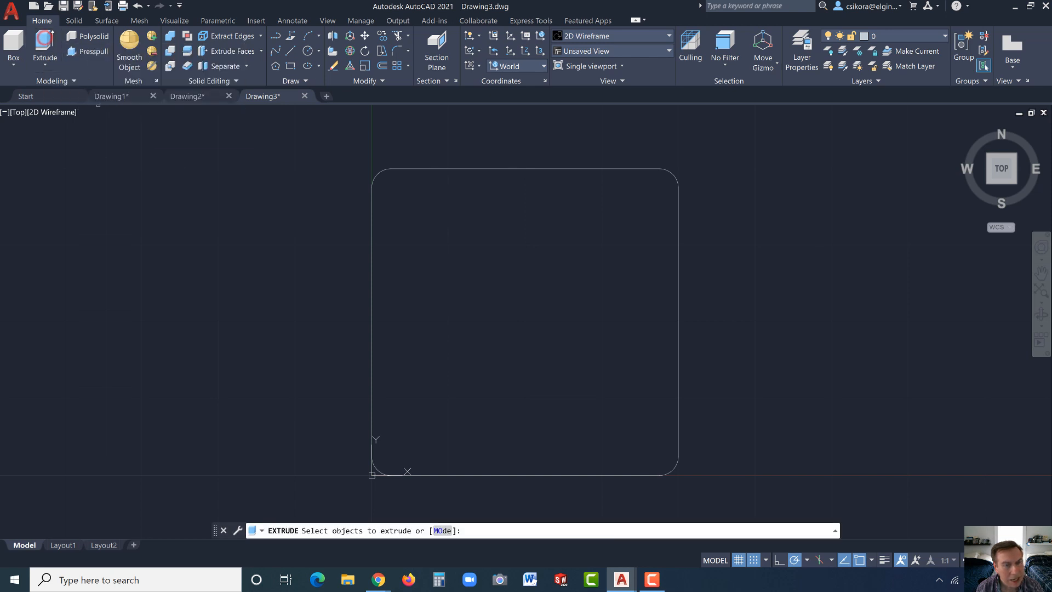
pyautogui.click(430, 284)
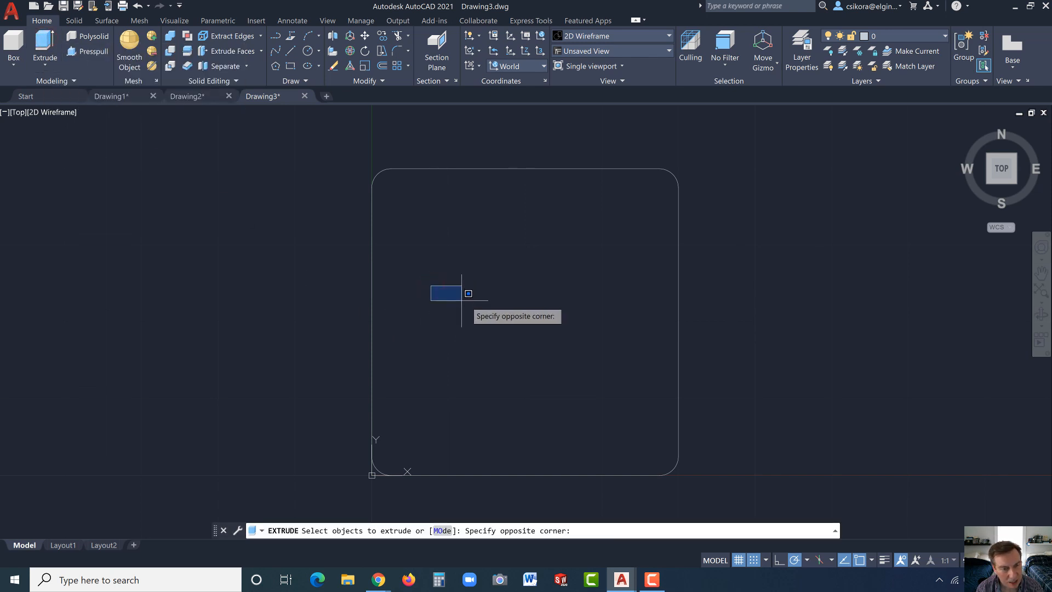
pyautogui.click(352, 204)
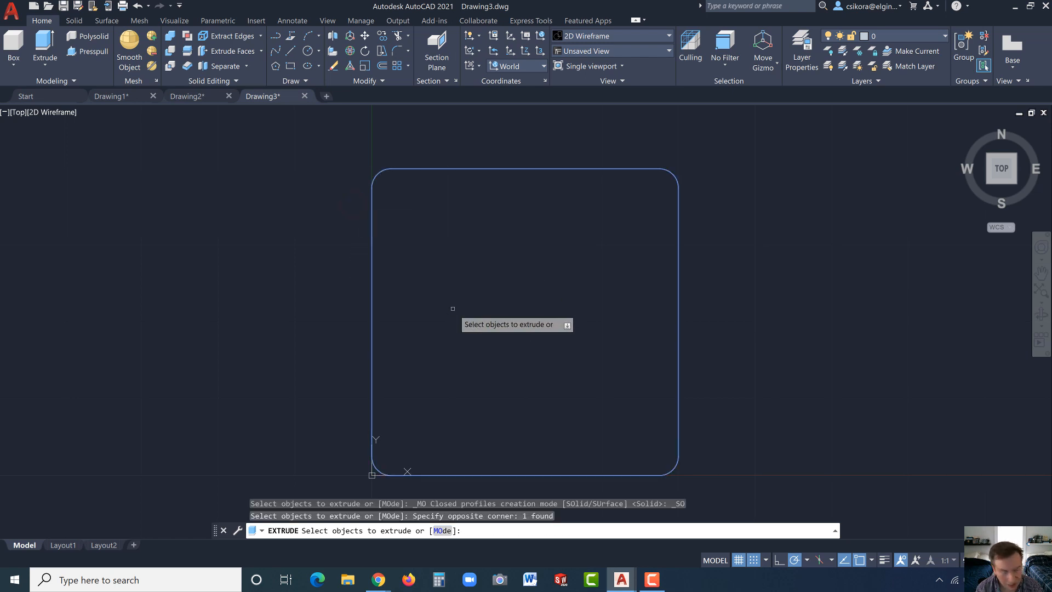
pyautogui.keyDown('shift'); pyautogui.moveTo(964, 128); pyautogui.dragTo(957, 133, button='middle'); pyautogui.keyUp('shift')
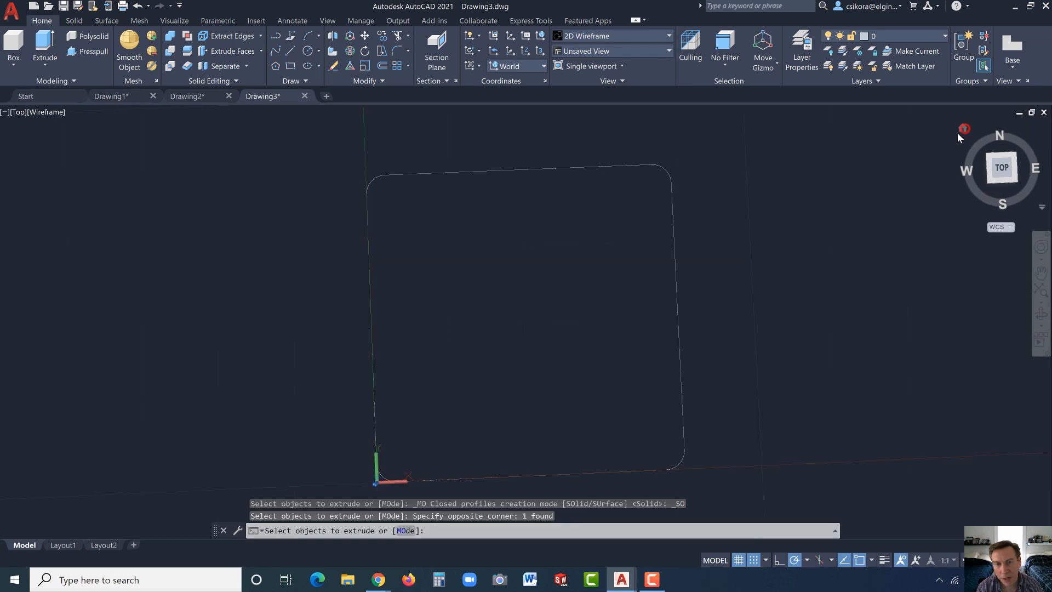
pyautogui.click(963, 129)
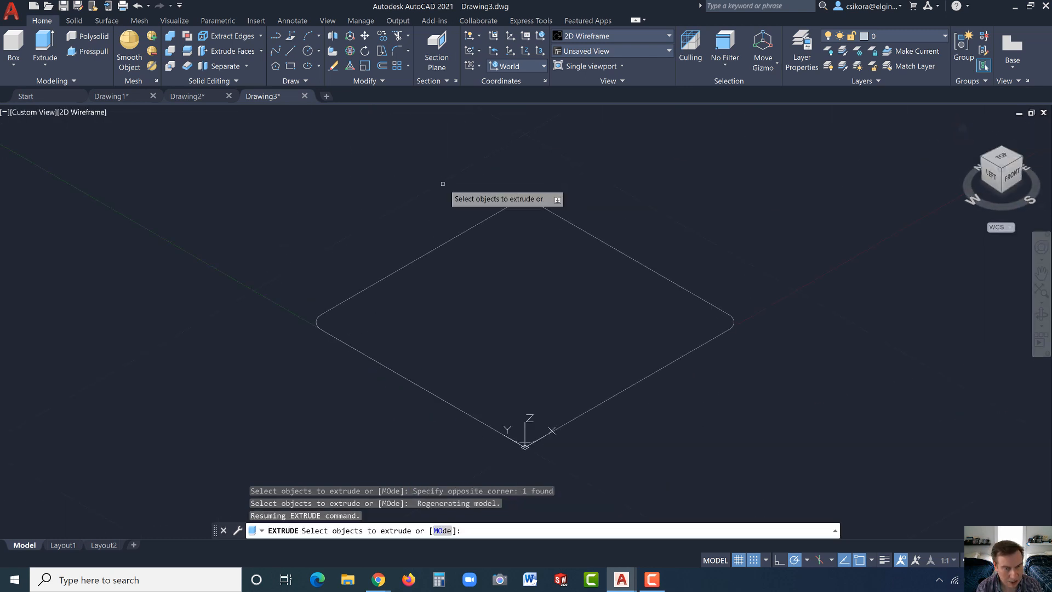
pyautogui.click(449, 242)
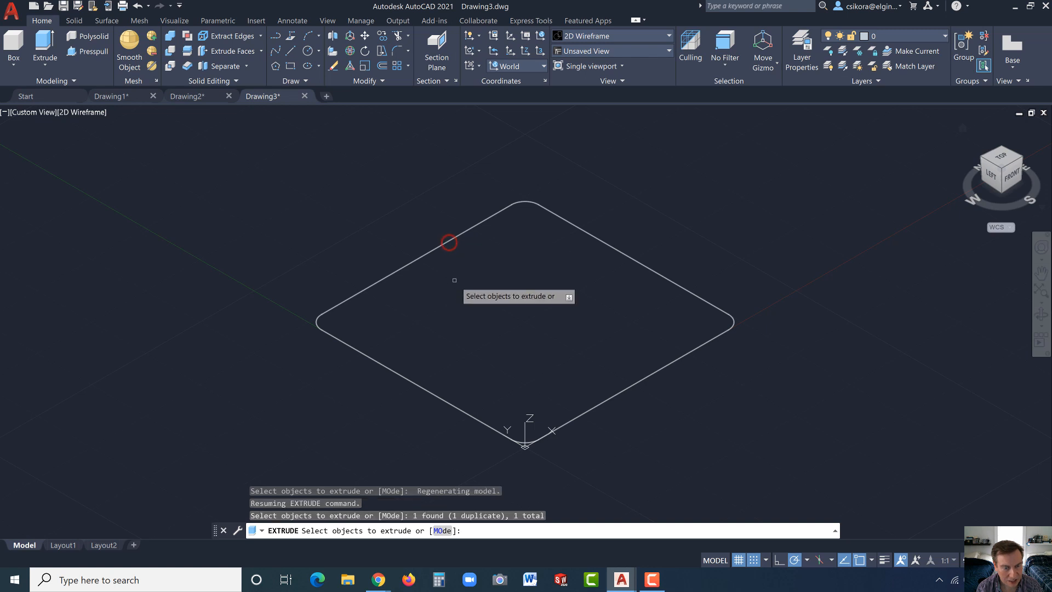
pyautogui.press('Return')
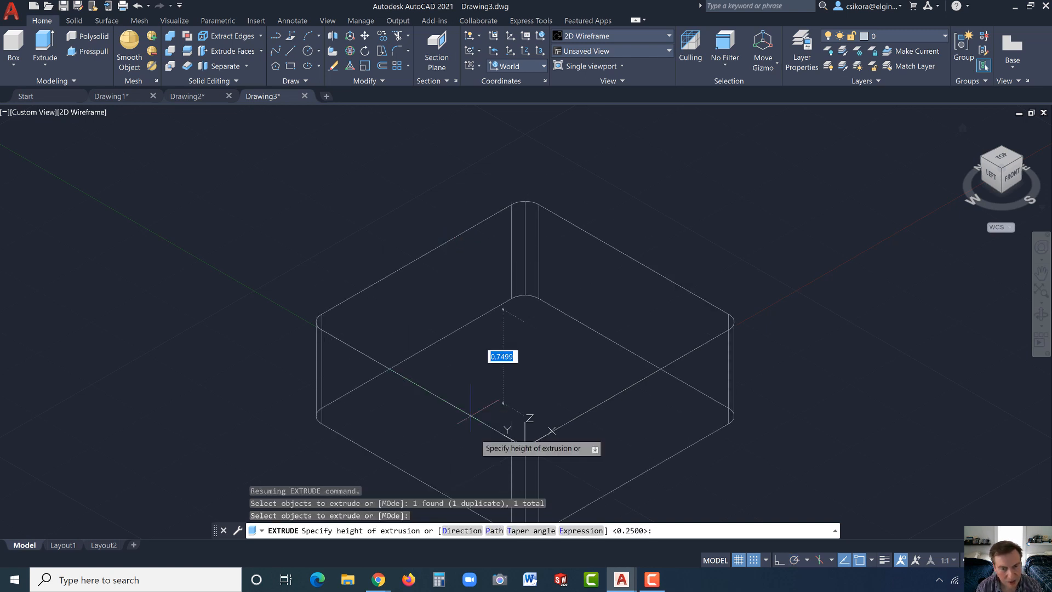
pyautogui.click(754, 561)
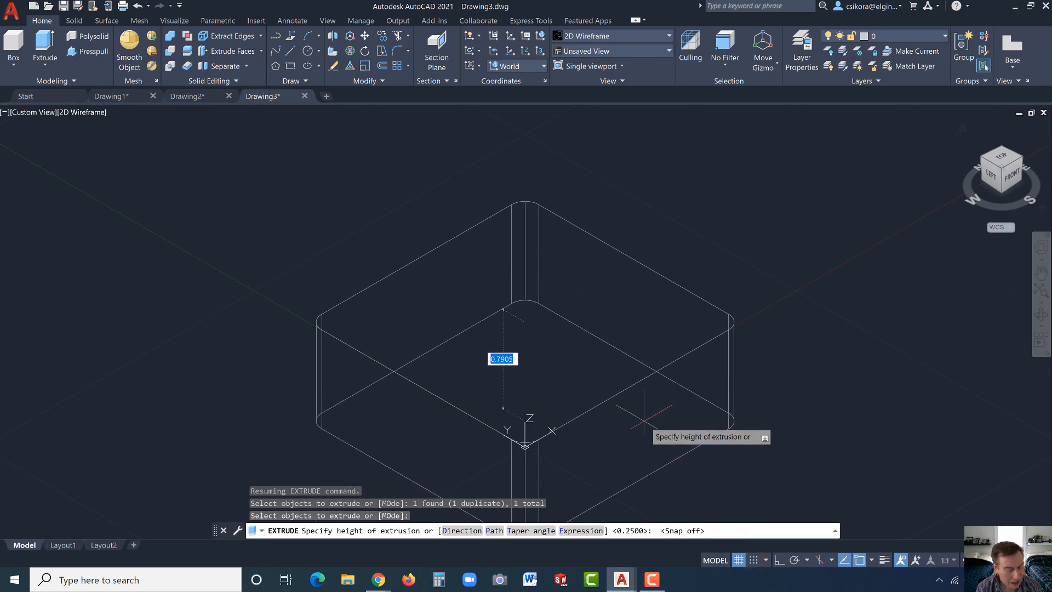
pyautogui.write('1')
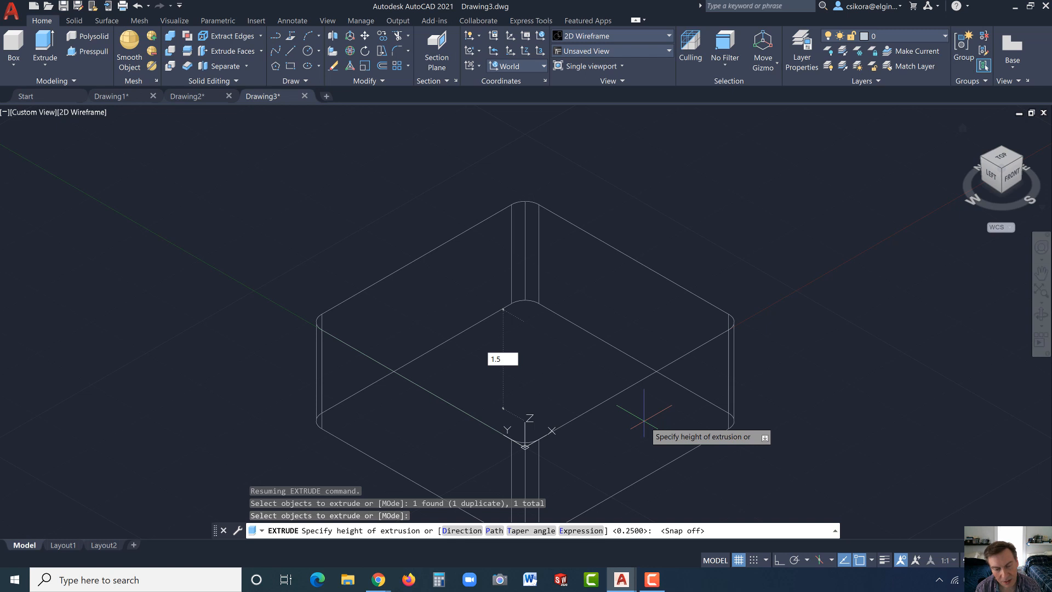
pyautogui.write('.5')
pyautogui.press('Return')
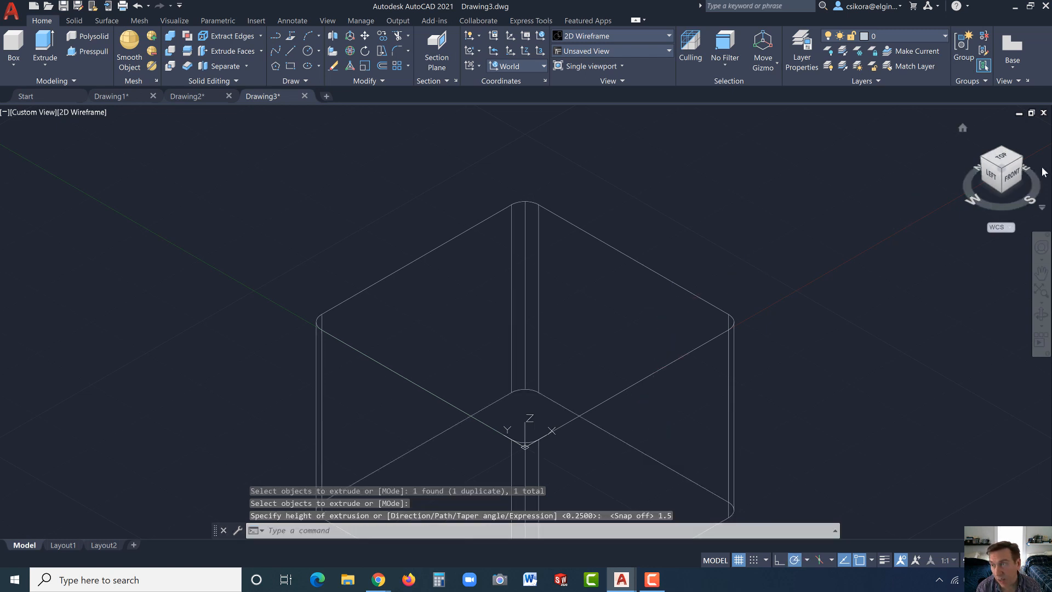
pyautogui.click(963, 128)
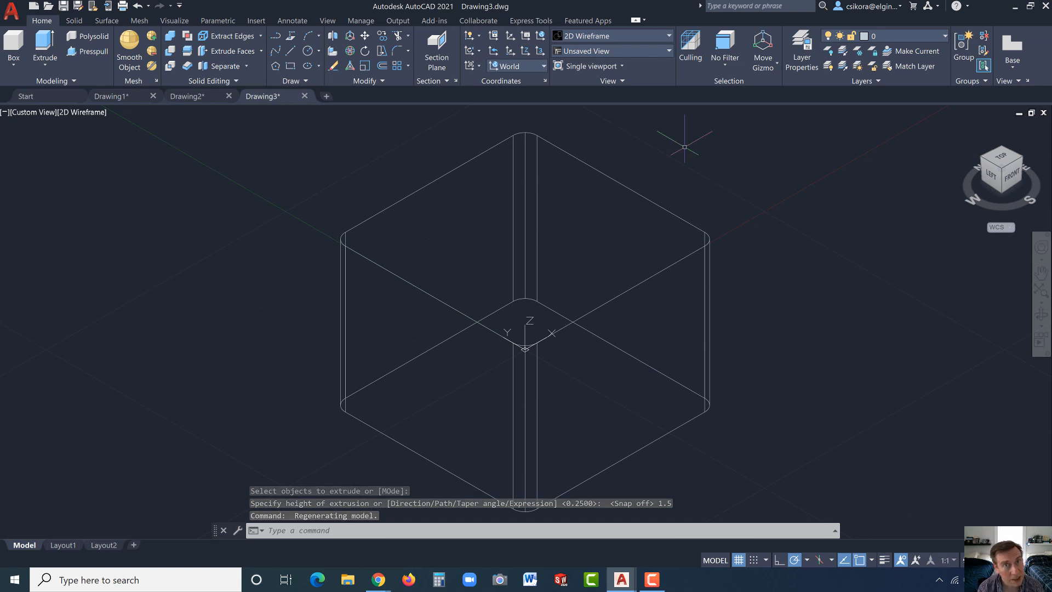
# Try to fillet the chain of edges around the solid's bottom face with a .5 radius.
pyautogui.click(73, 20)
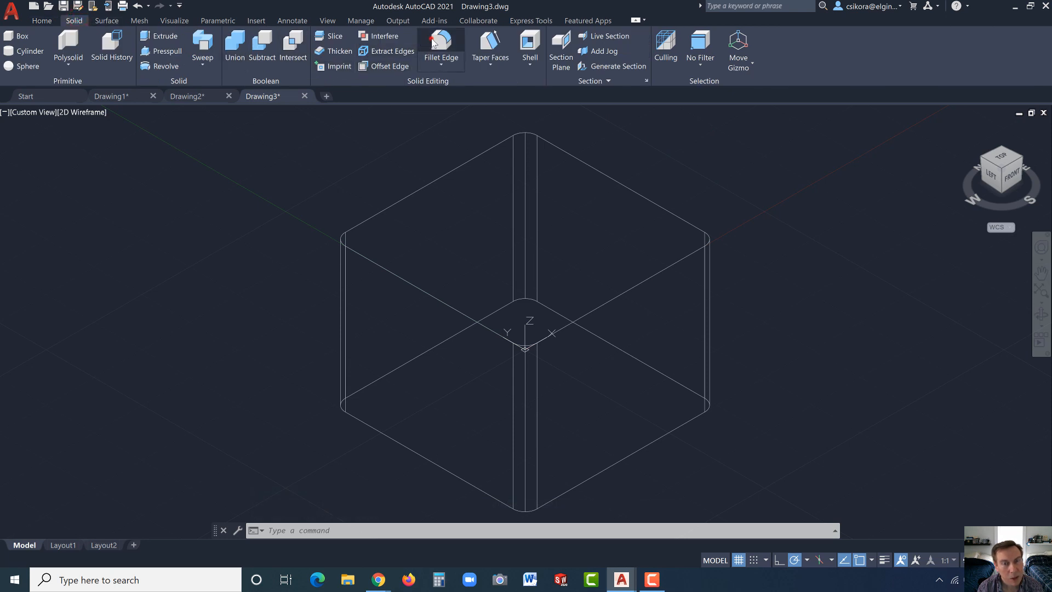
pyautogui.click(431, 44)
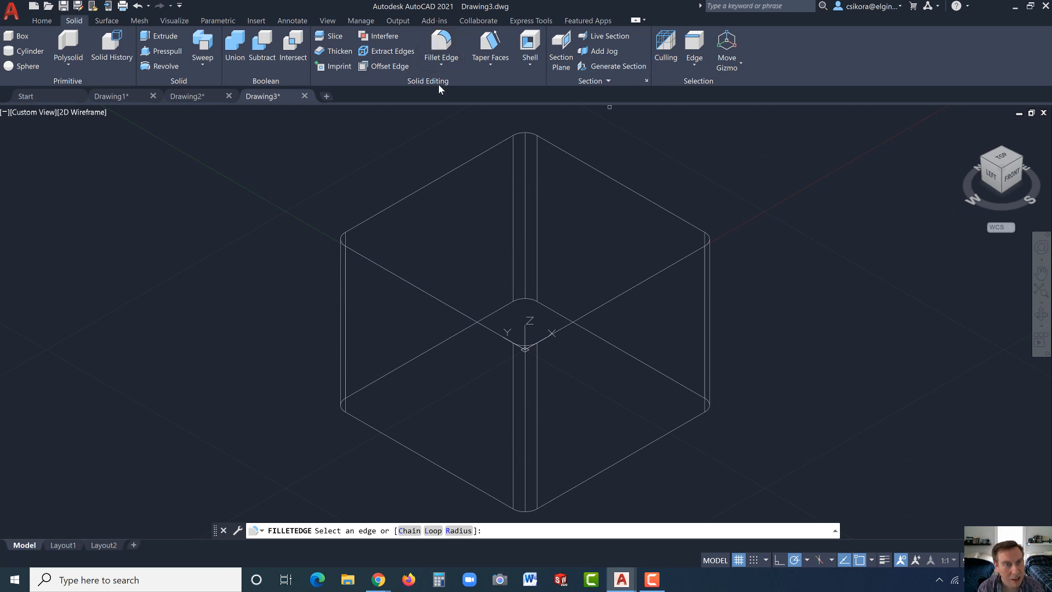
pyautogui.click(432, 531)
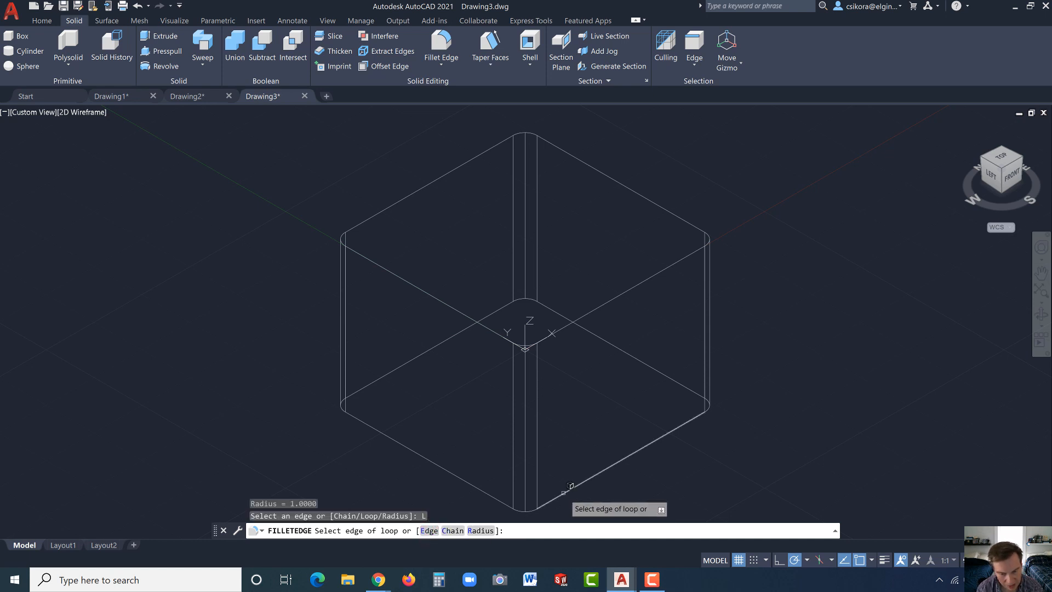
pyautogui.click(453, 530)
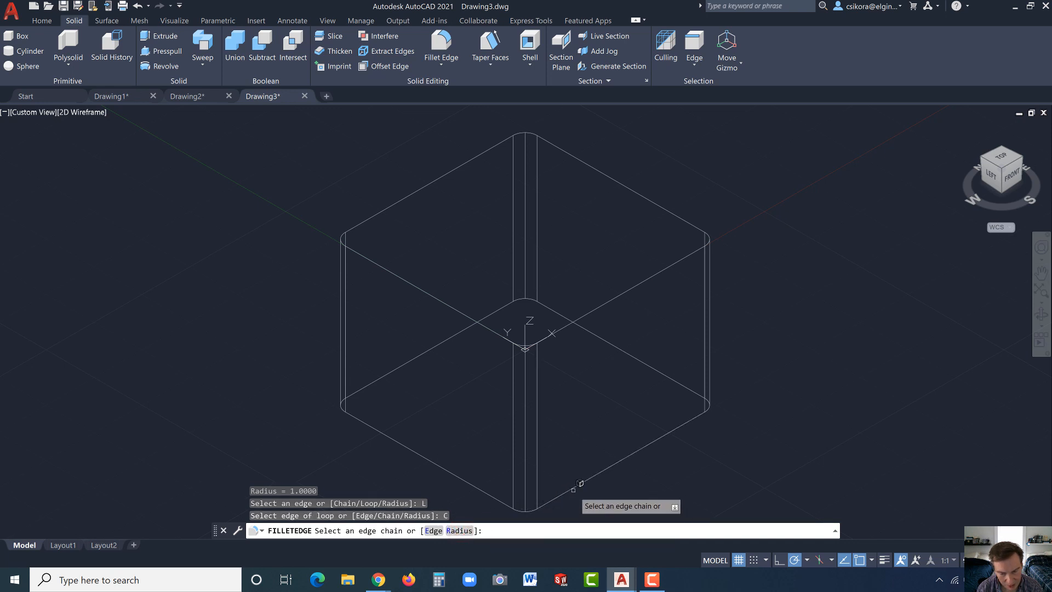
pyautogui.click(573, 489)
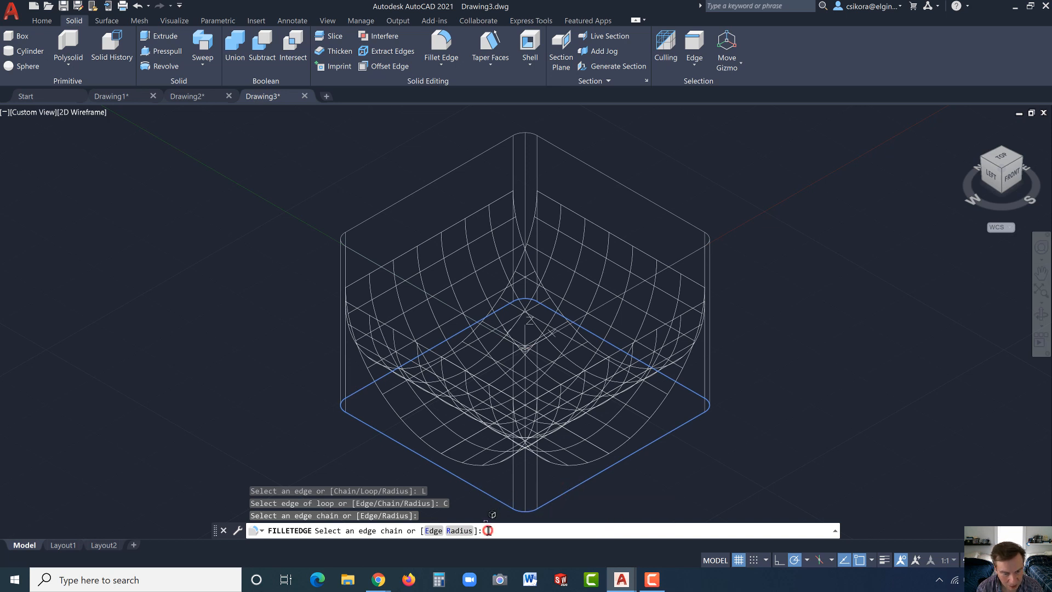
pyautogui.click(461, 530)
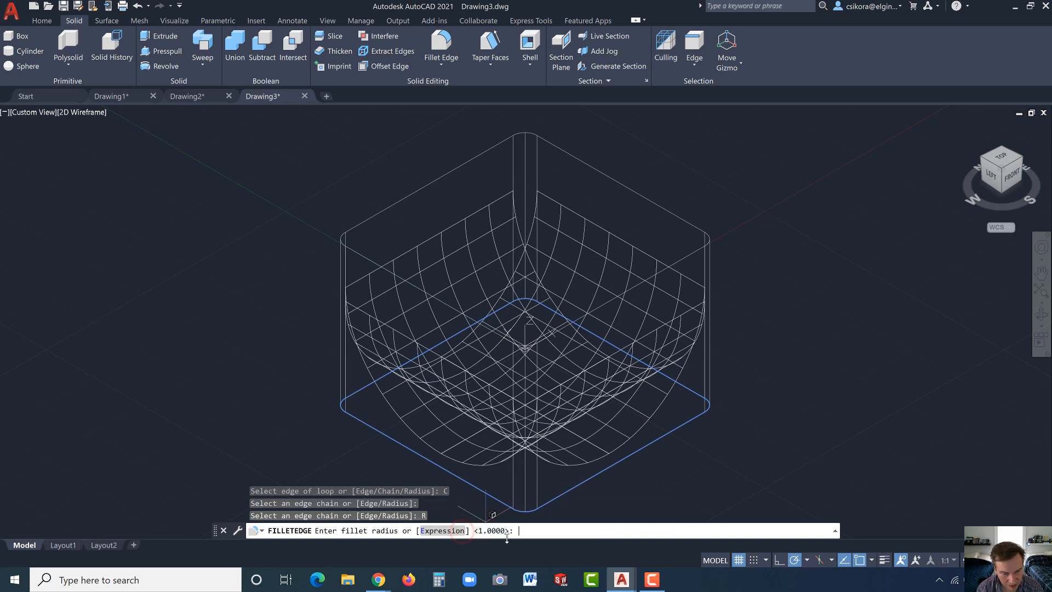
pyautogui.write('.')
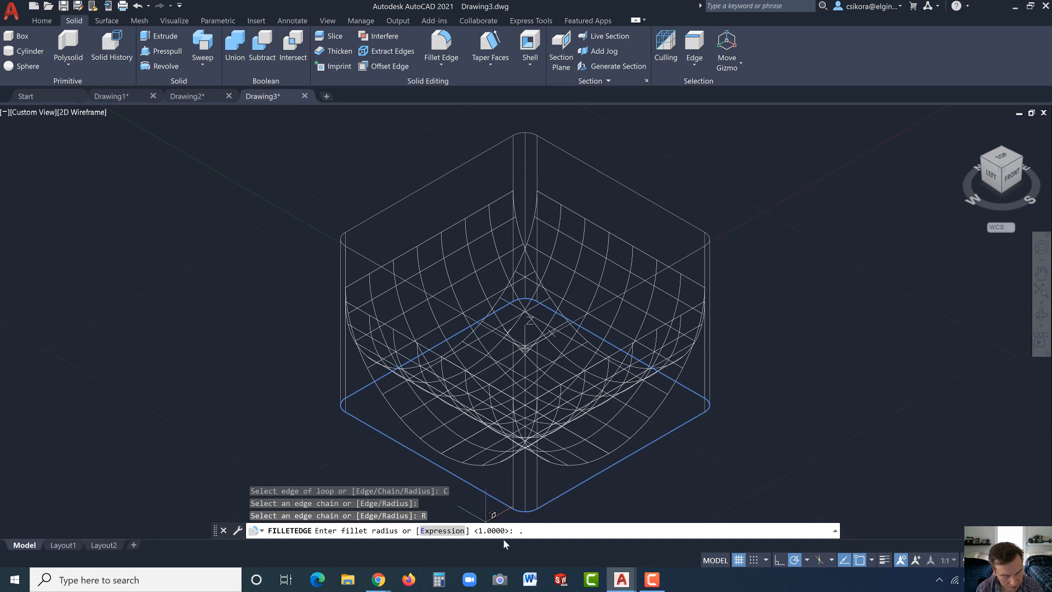
pyautogui.write('5')
pyautogui.press('Return')
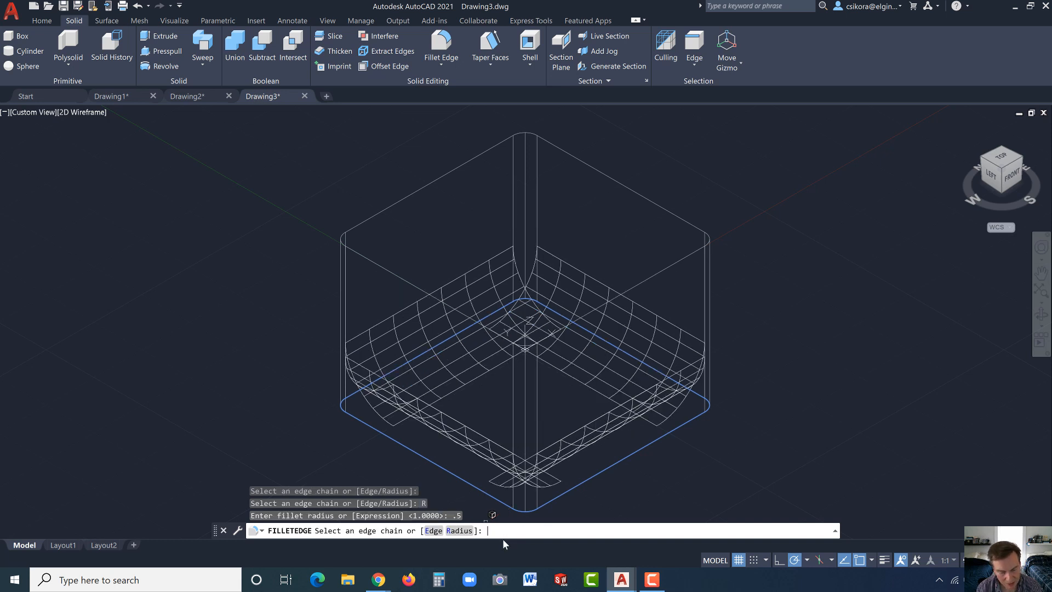
pyautogui.press('Return')
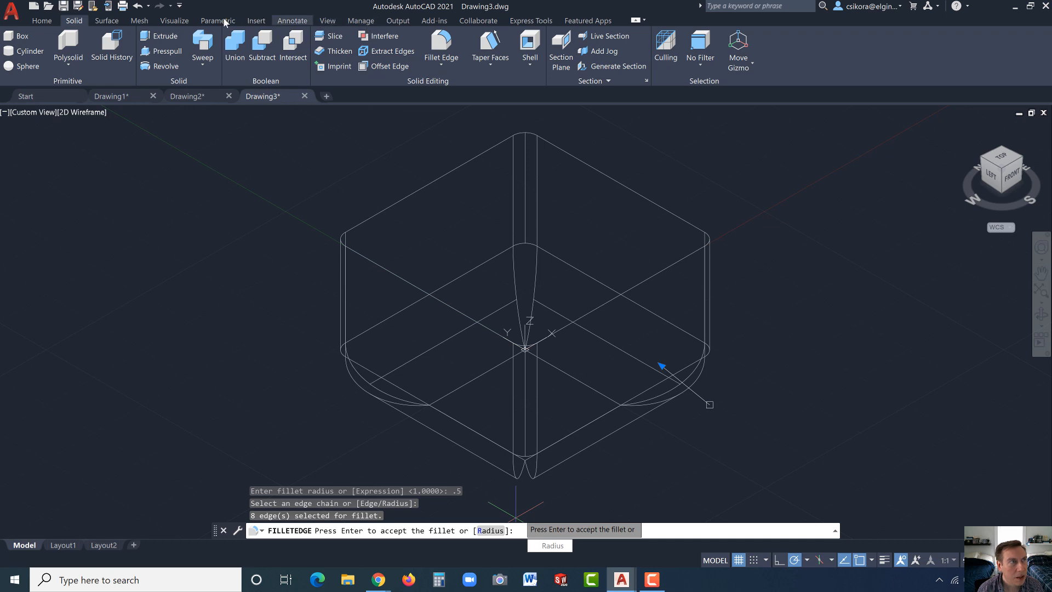
# Set the visual style to Shades of Gray.
pyautogui.click(44, 22)
pyautogui.click(568, 34)
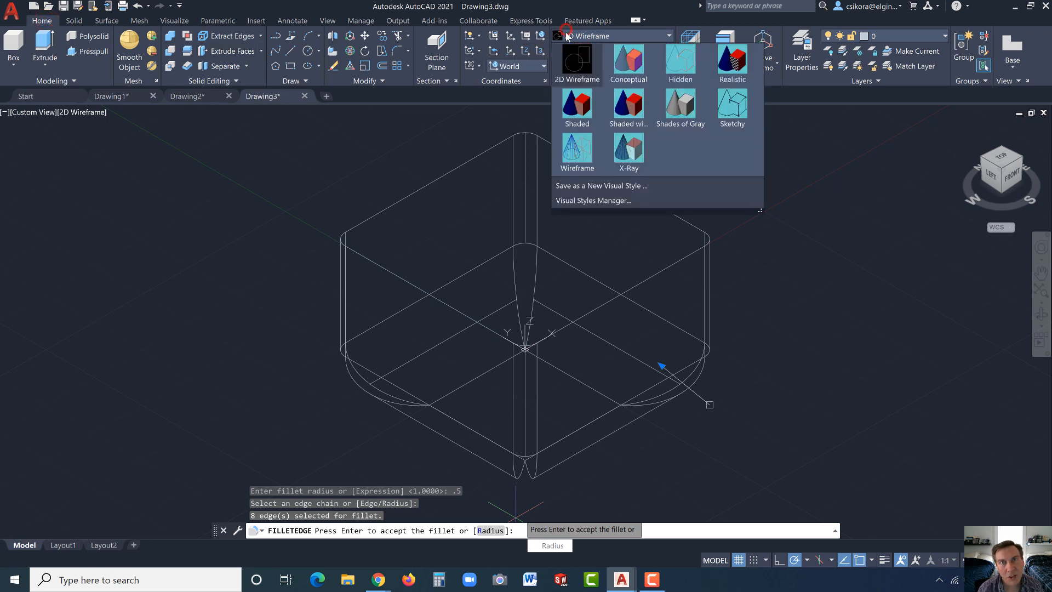
pyautogui.click(680, 108)
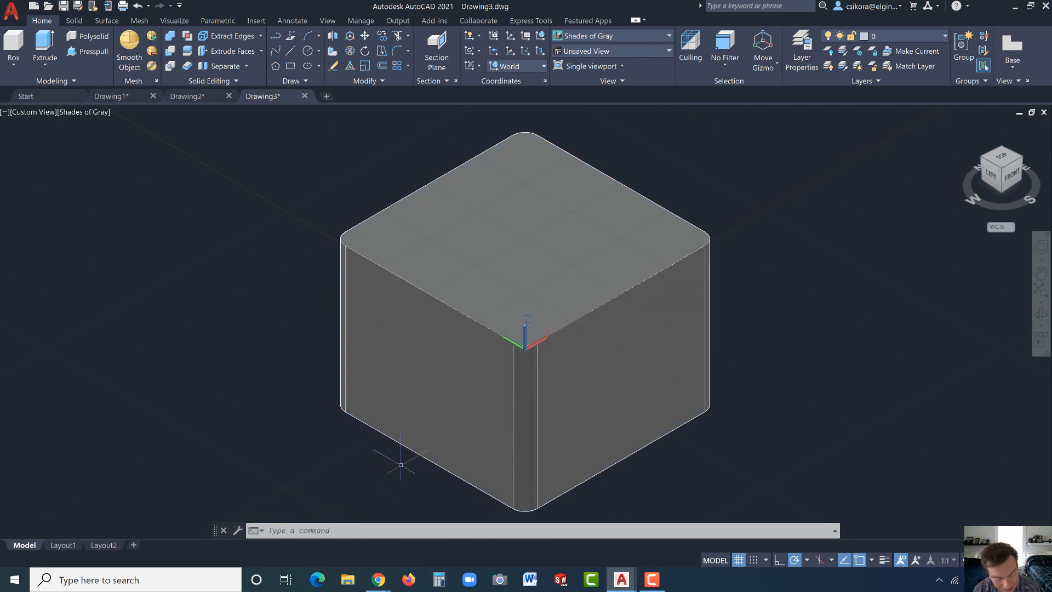
pyautogui.write('vs')
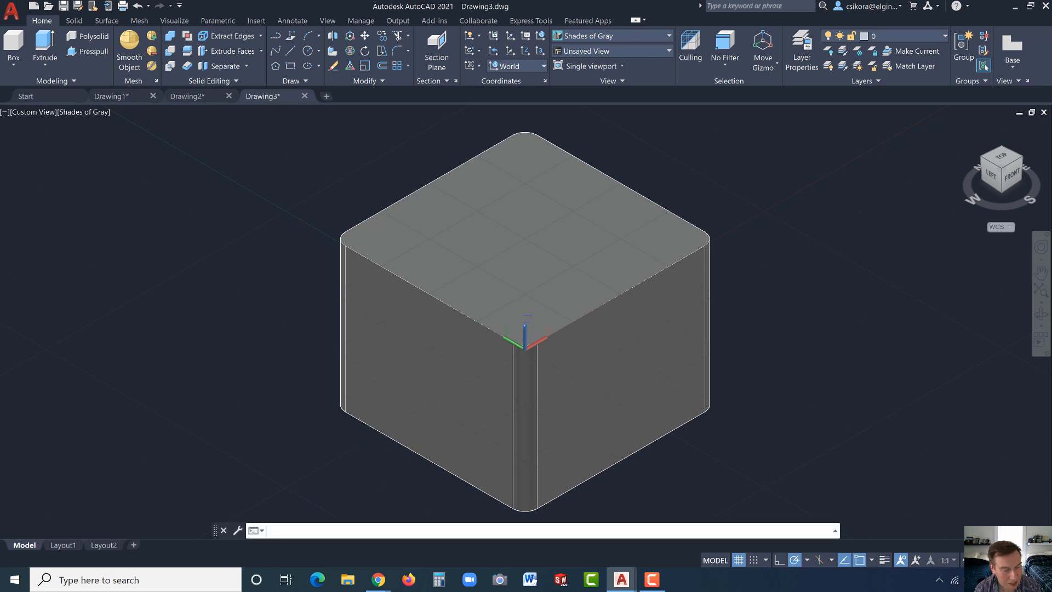
pyautogui.press('Return')
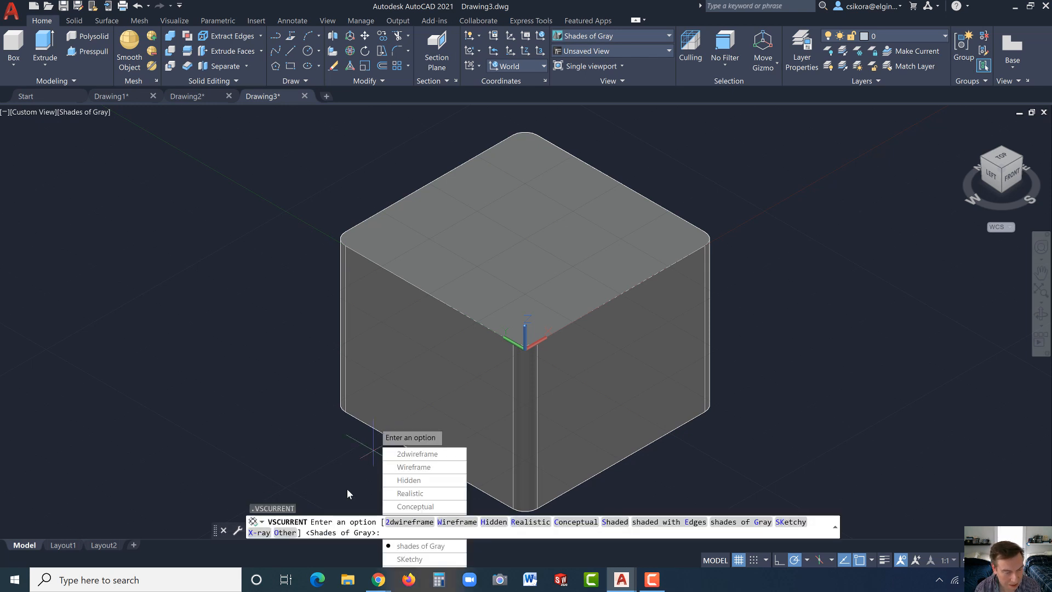
pyautogui.press('Escape')
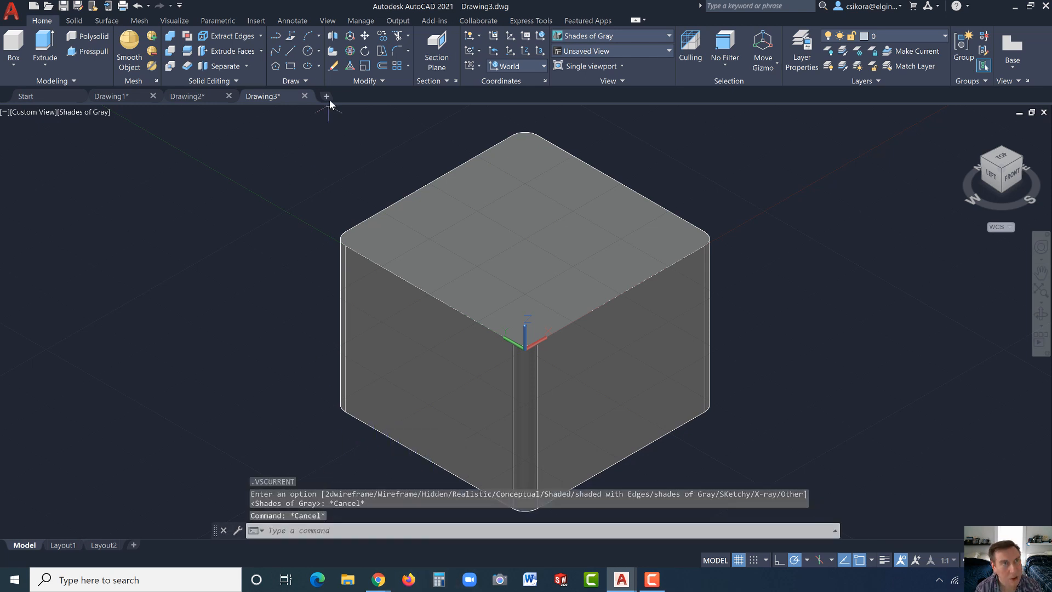
# Fillet the chain of edges around the solid's bottom face with a .5 radius.
pyautogui.click(74, 21)
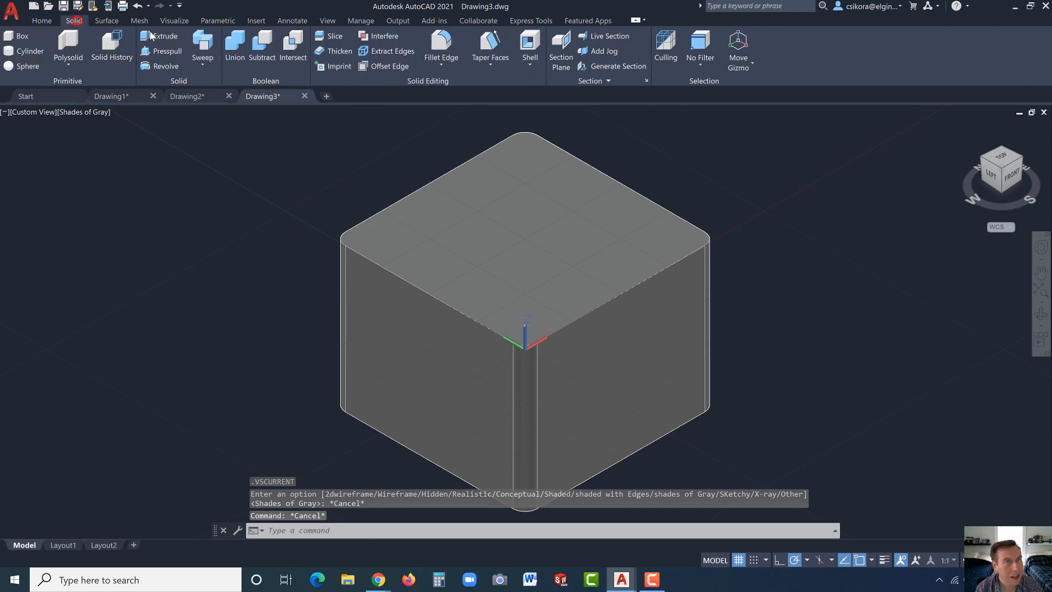
pyautogui.click(441, 44)
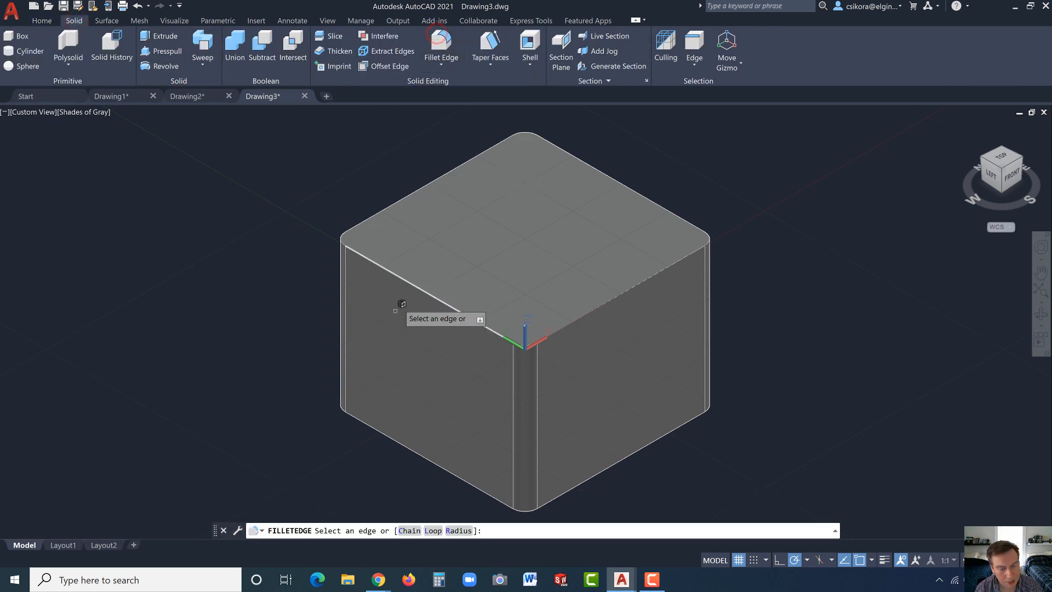
pyautogui.click(428, 531)
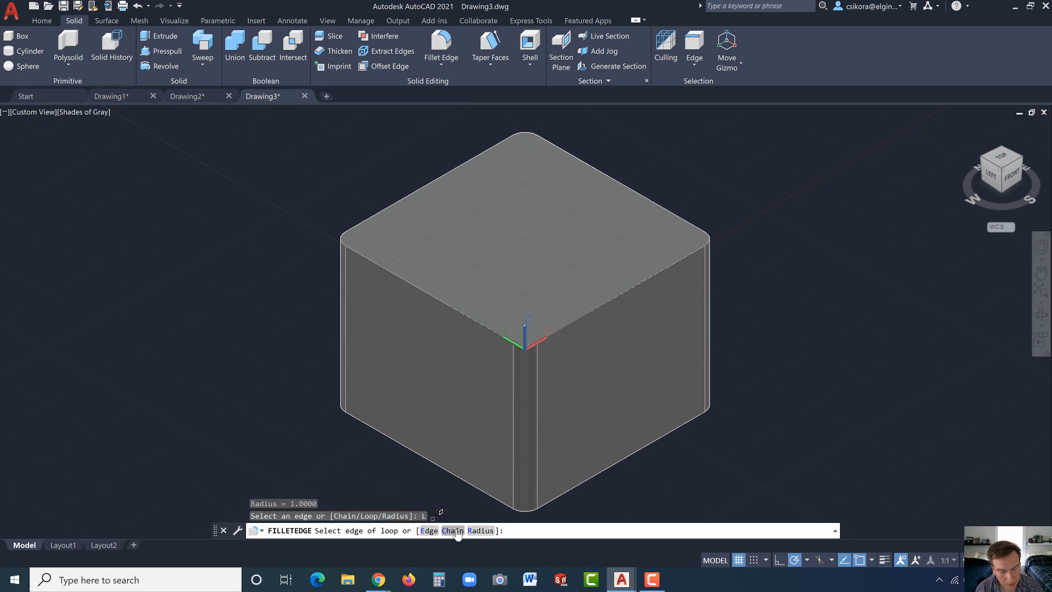
pyautogui.click(452, 531)
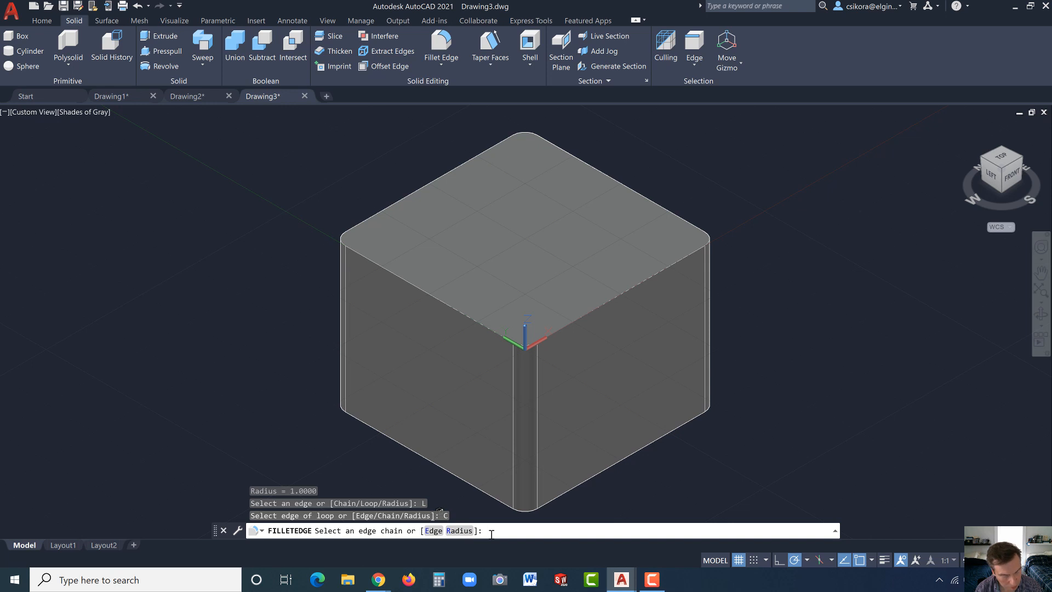
pyautogui.write('.5')
pyautogui.press('Return')
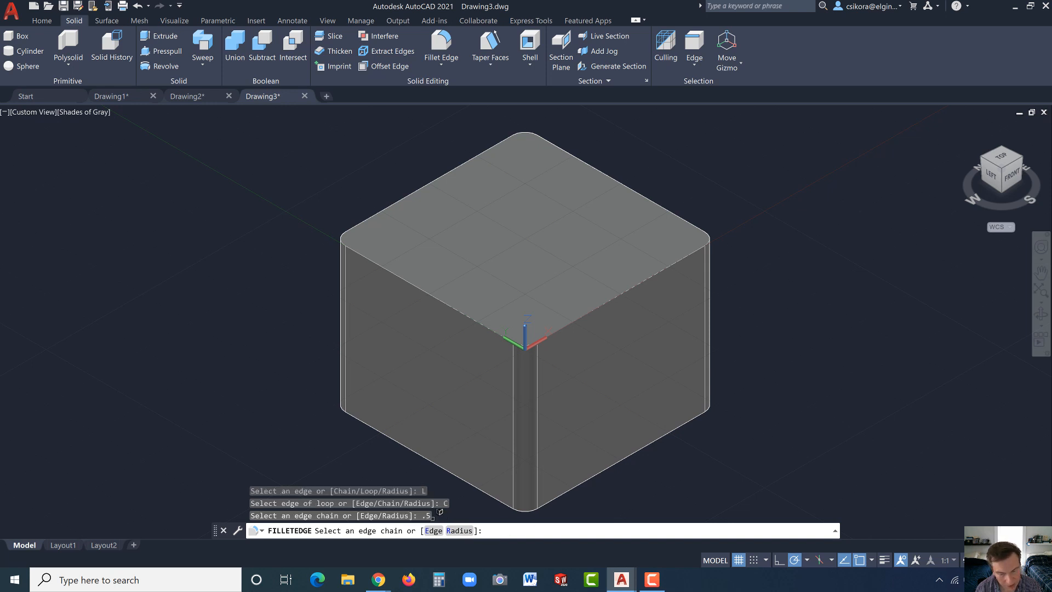
pyautogui.click(555, 494)
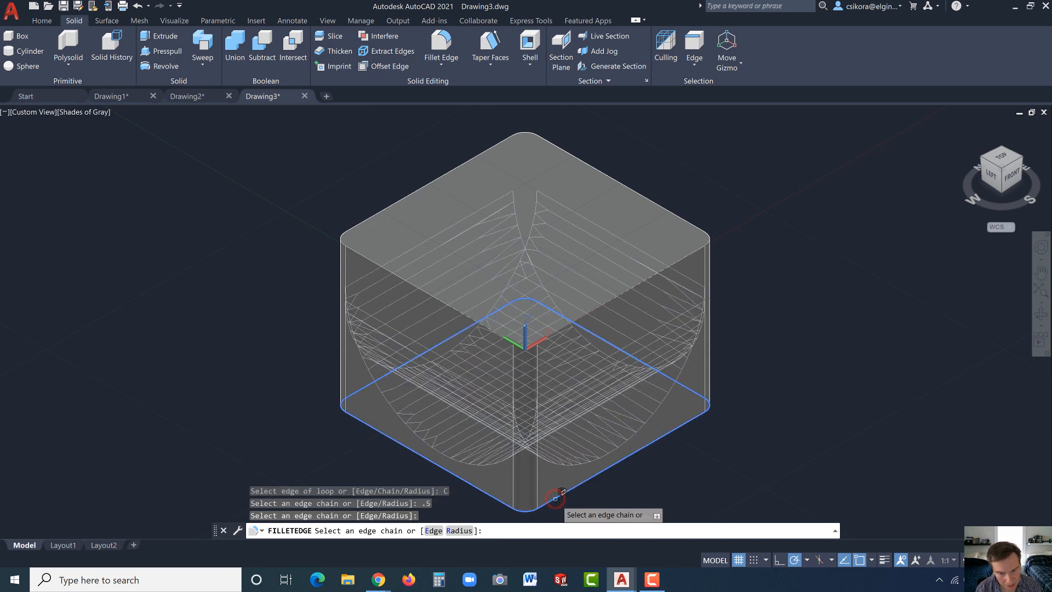
pyautogui.click(459, 530)
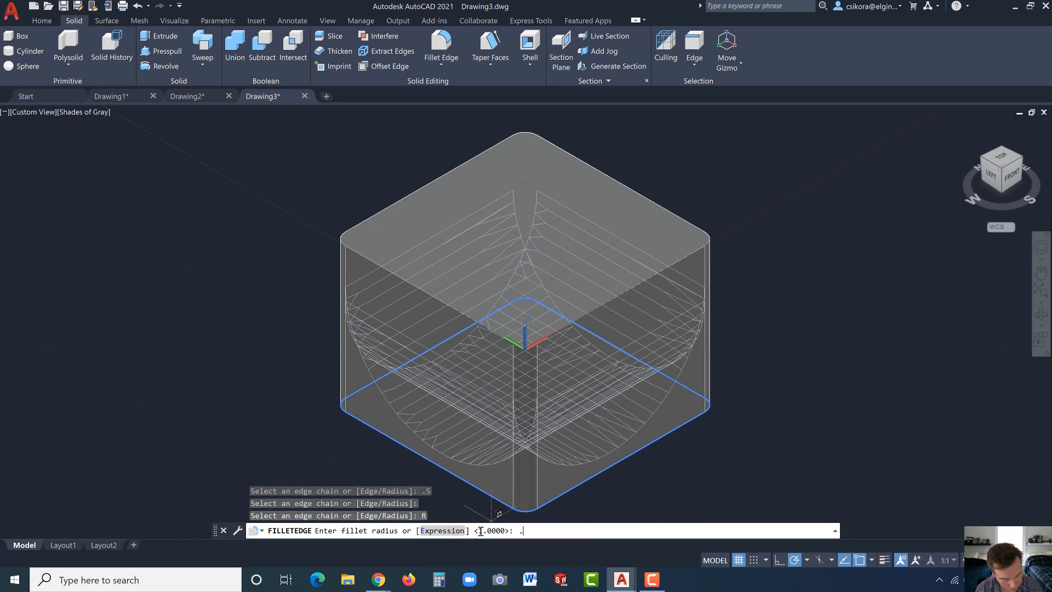
pyautogui.press('Return')
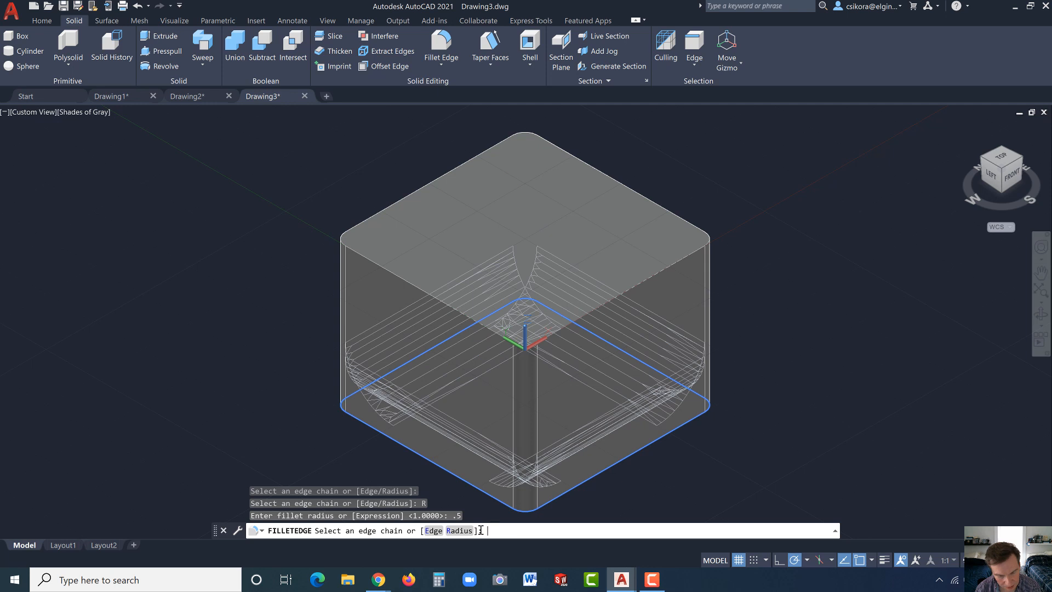
pyautogui.press('Return')
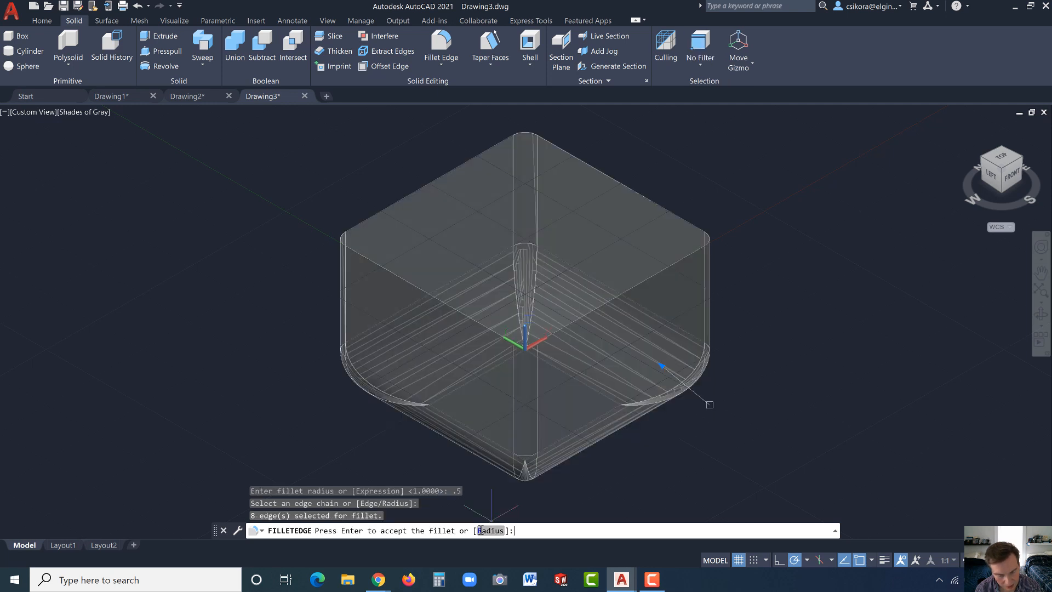
pyautogui.press('Return')
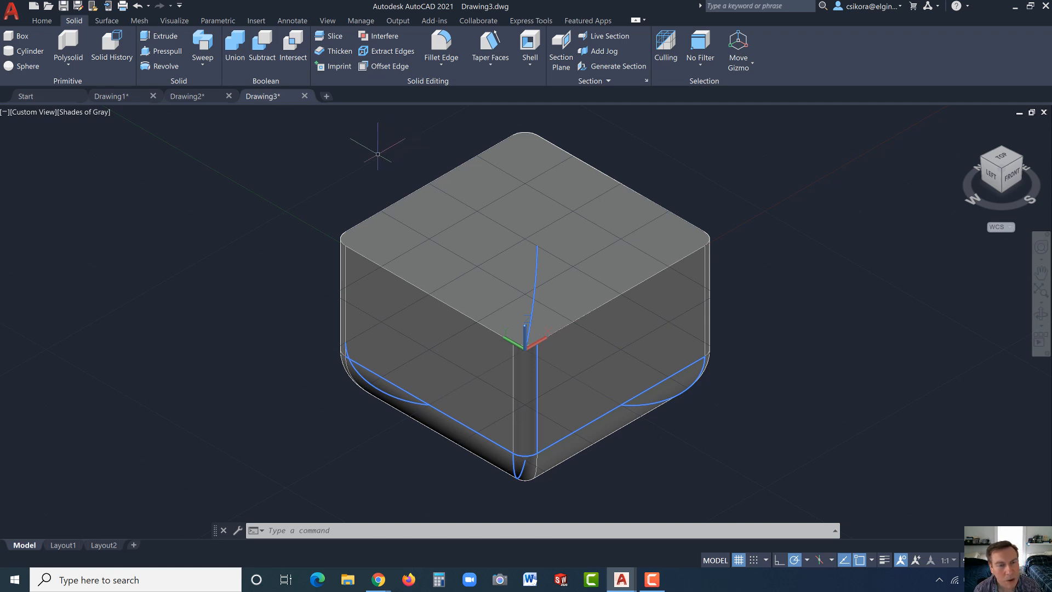
# Create a layer named REAR and give it the light blue true color 168,197,240.
pyautogui.click(43, 21)
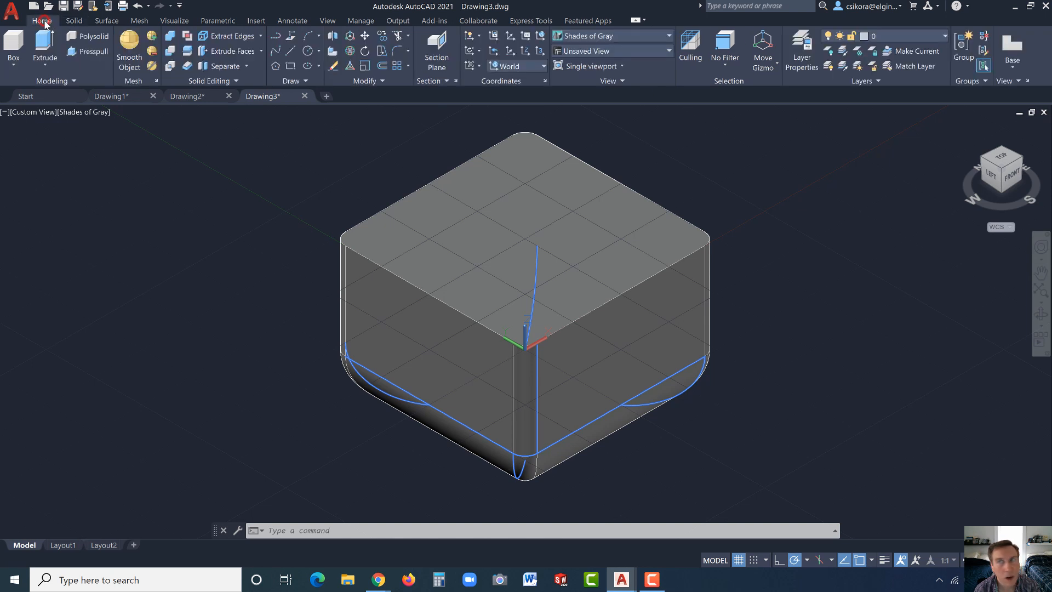
pyautogui.click(800, 55)
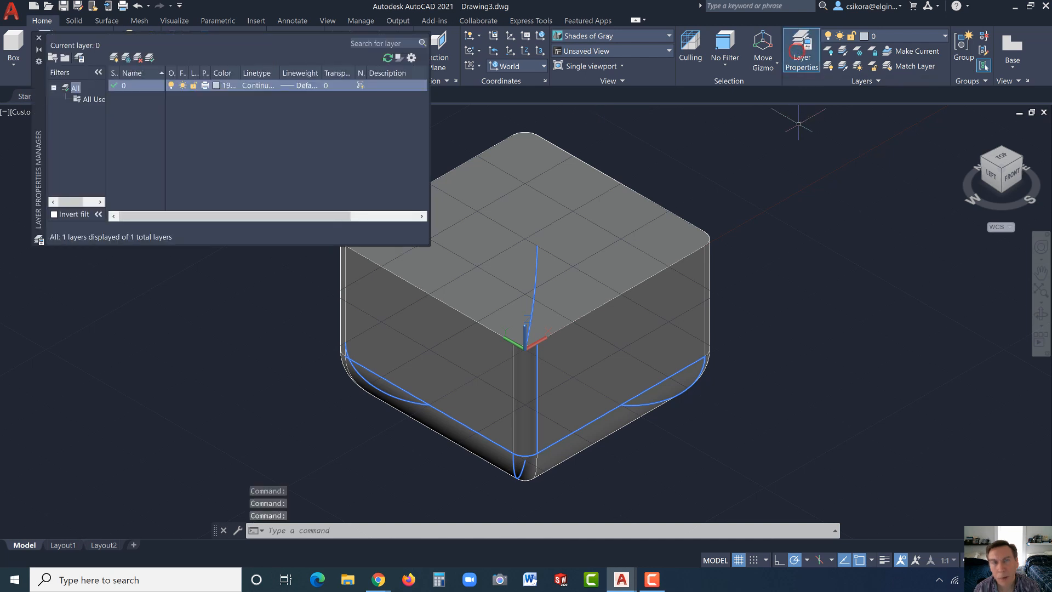
pyautogui.click(115, 57)
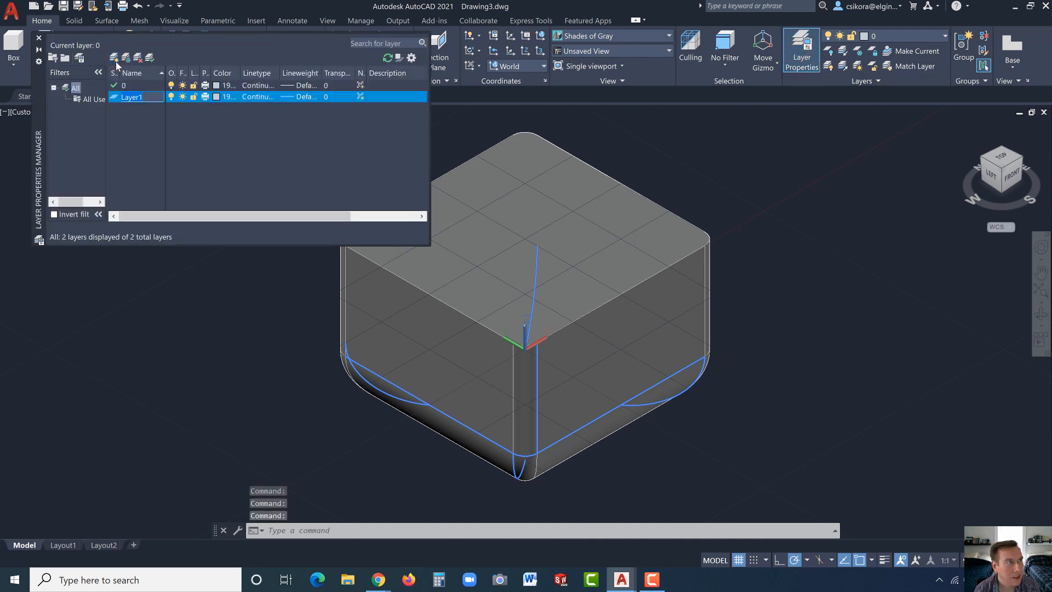
pyautogui.click(144, 97)
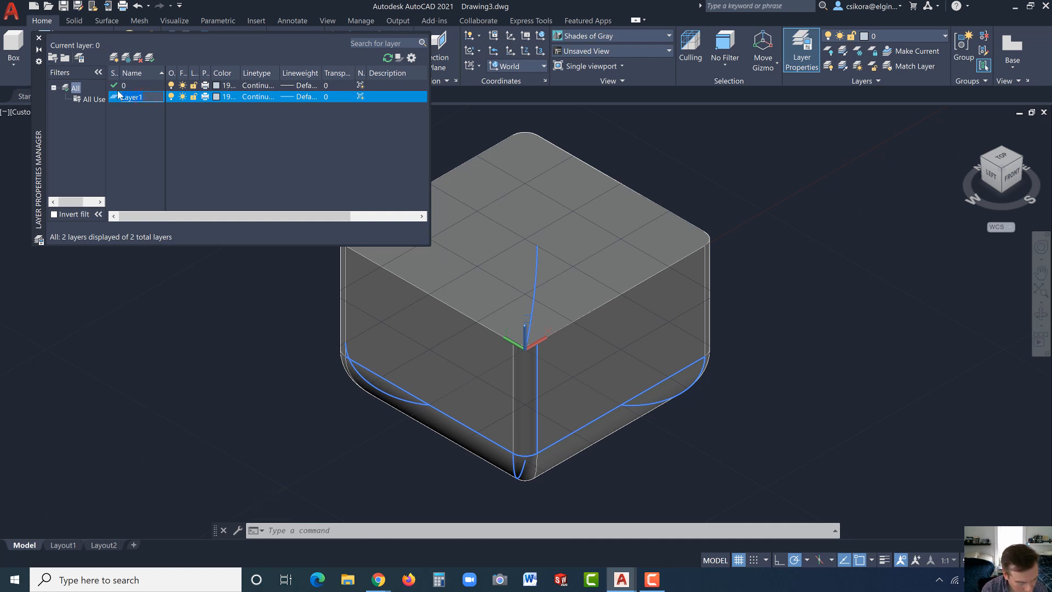
pyautogui.write('AREA')
pyautogui.write('REAR')
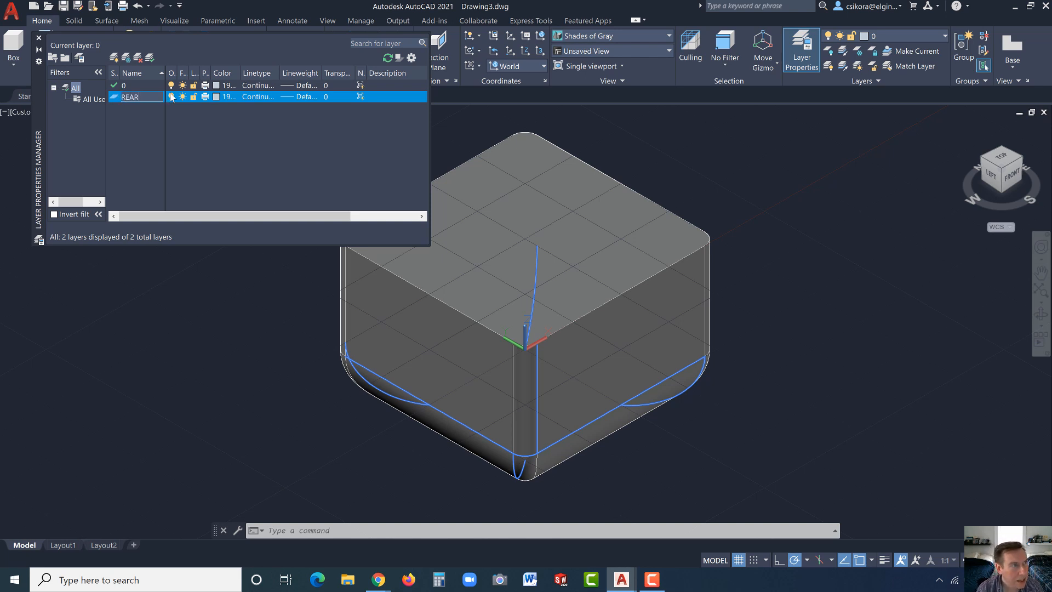
pyautogui.click(217, 98)
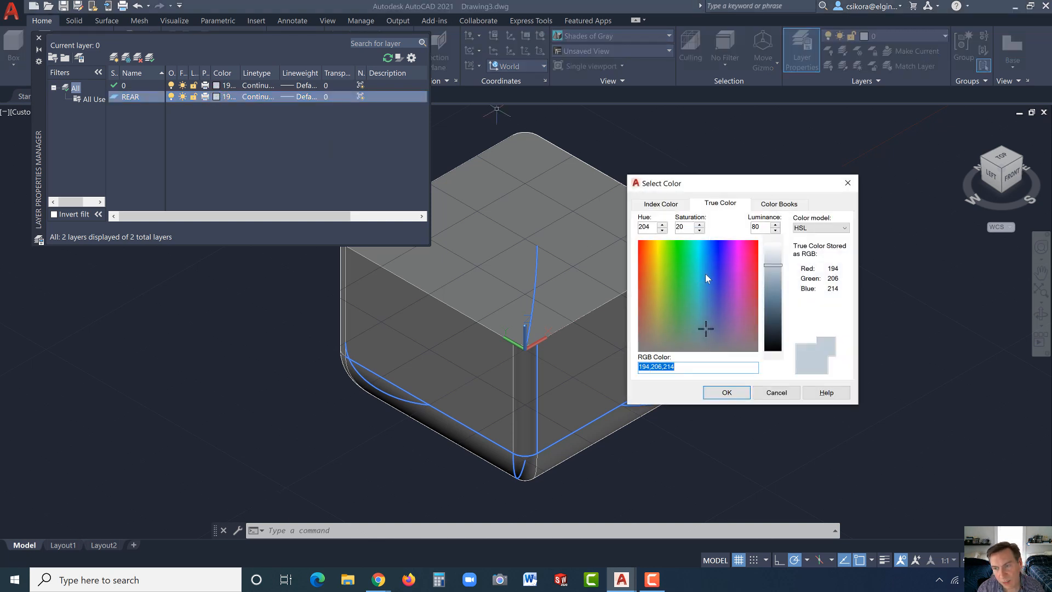
pyautogui.click(710, 271)
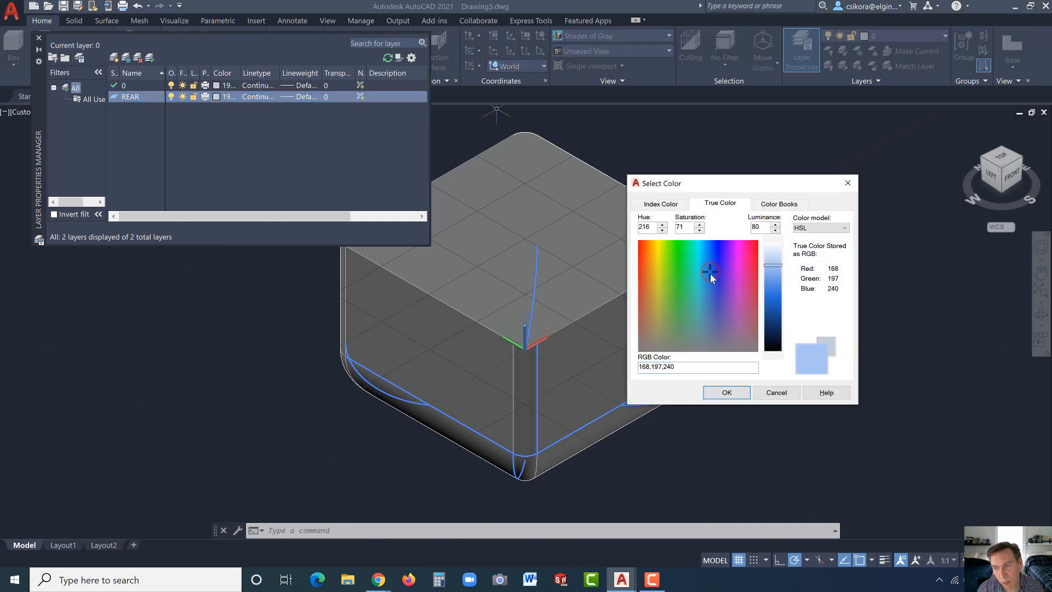
pyautogui.click(727, 392)
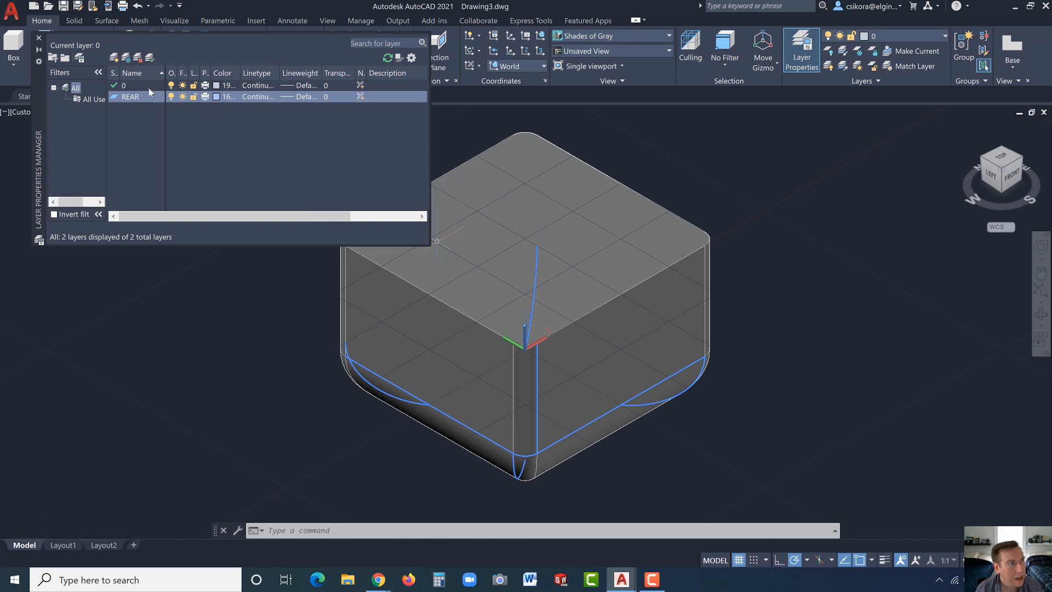
# Create a layer named FRONT and give it the red true color 205,24,51.
pyautogui.click(114, 57)
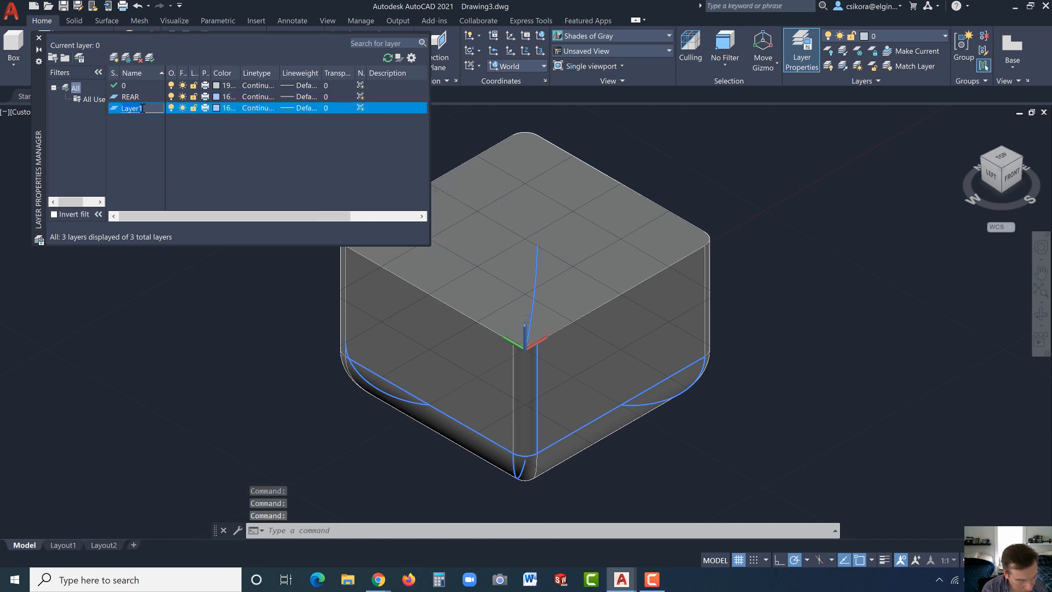
pyautogui.write('FRONT')
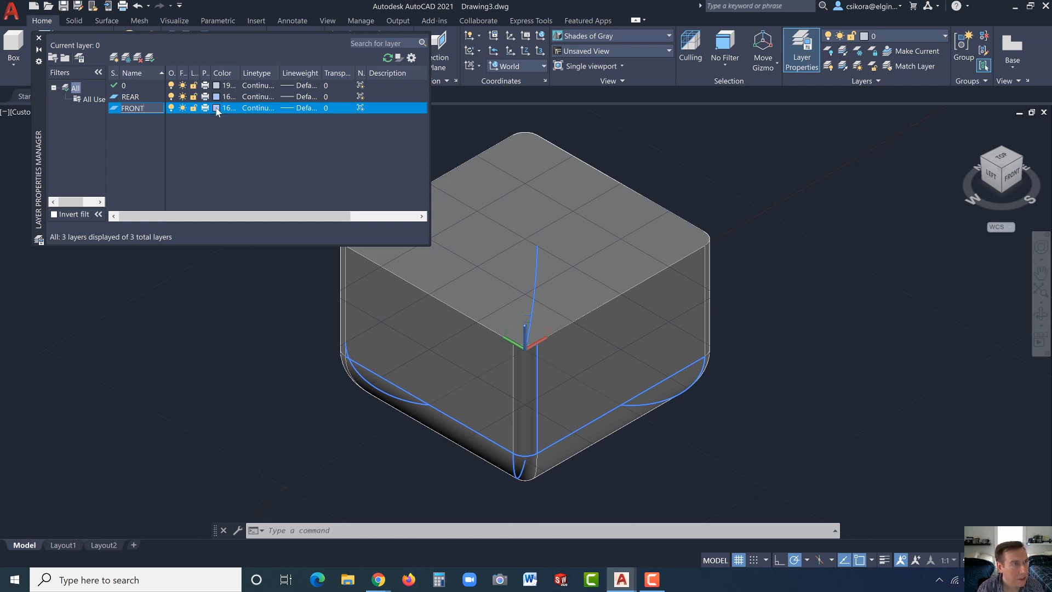
pyautogui.click(216, 108)
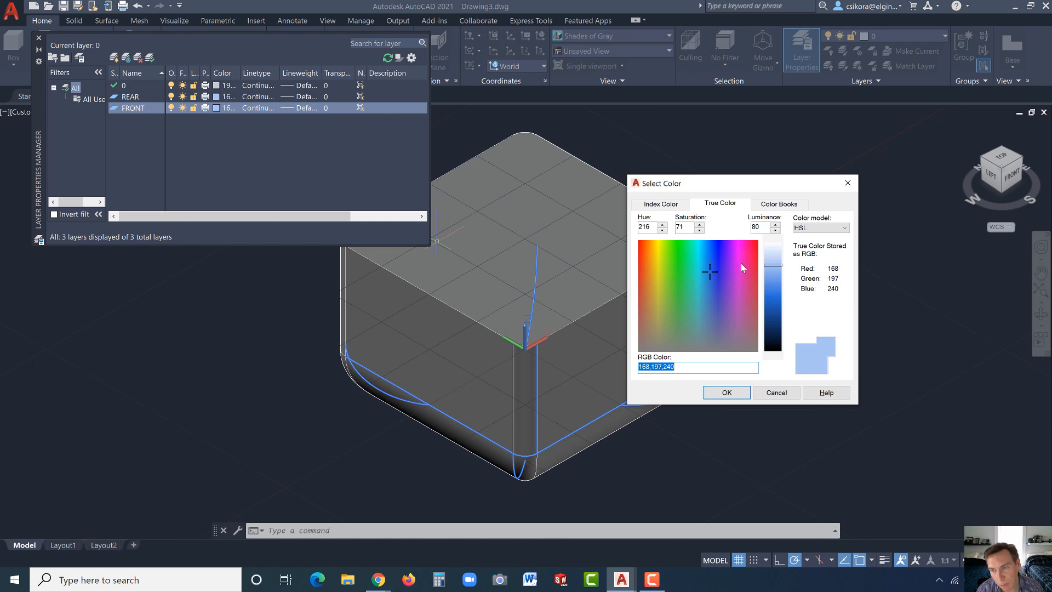
pyautogui.click(754, 261)
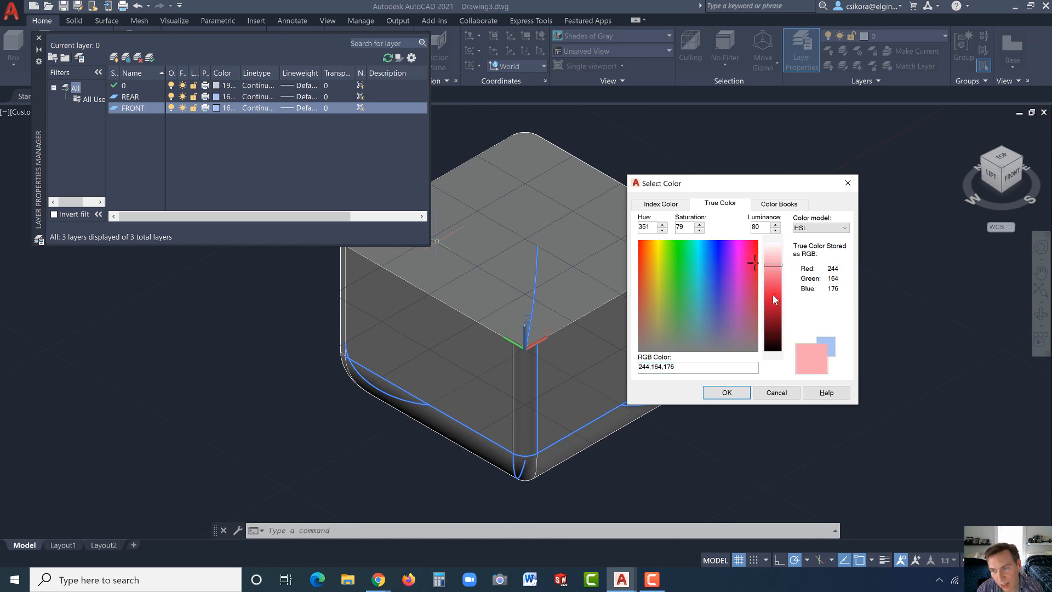
pyautogui.click(771, 301)
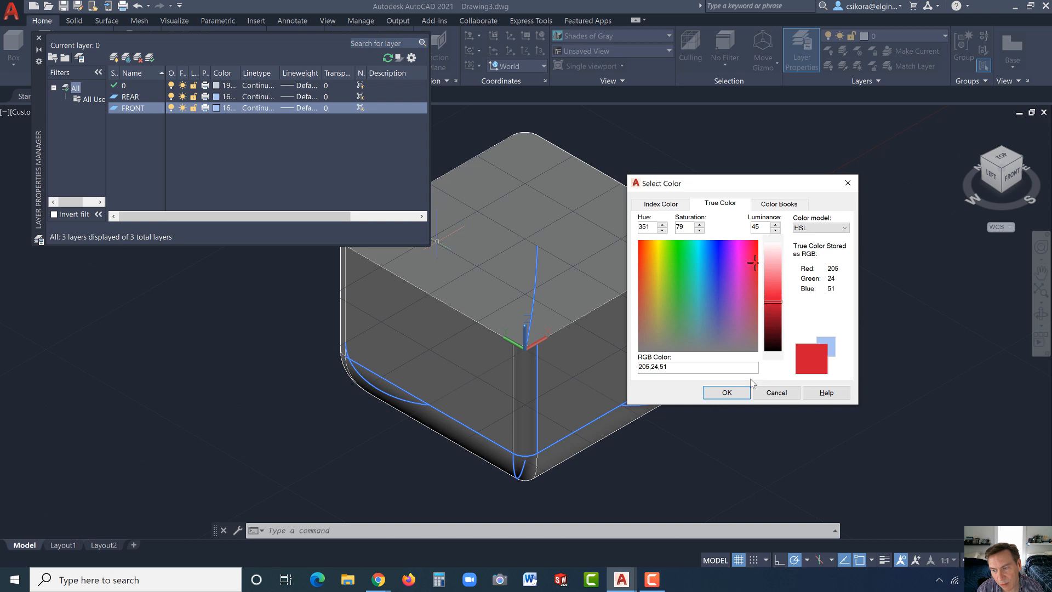
pyautogui.click(736, 392)
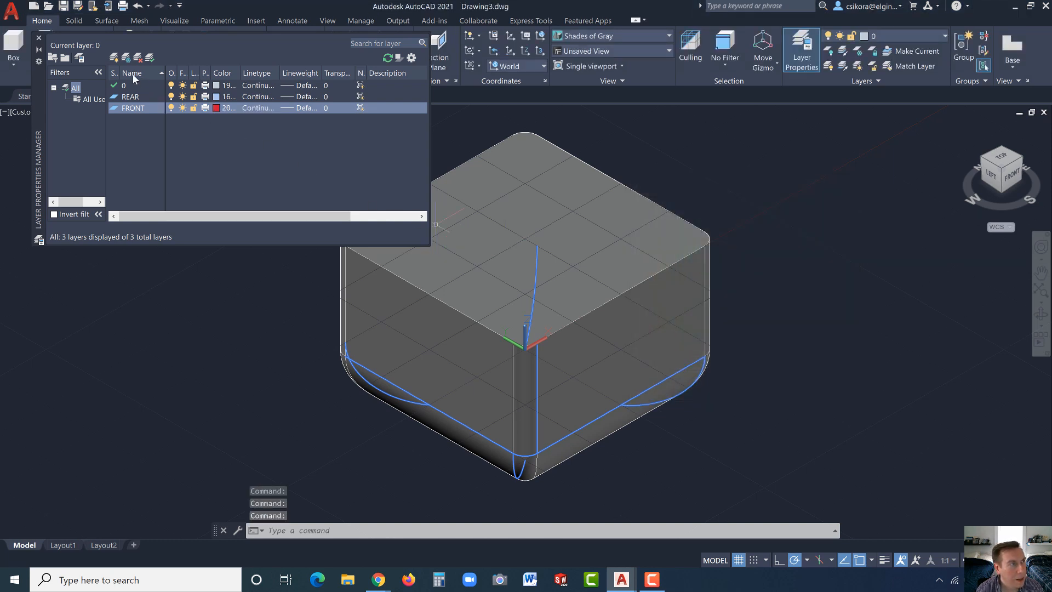
# Create a layer named CURVES with the cyan-blue true color 29,181,201, and close the layer manager.
pyautogui.click(114, 57)
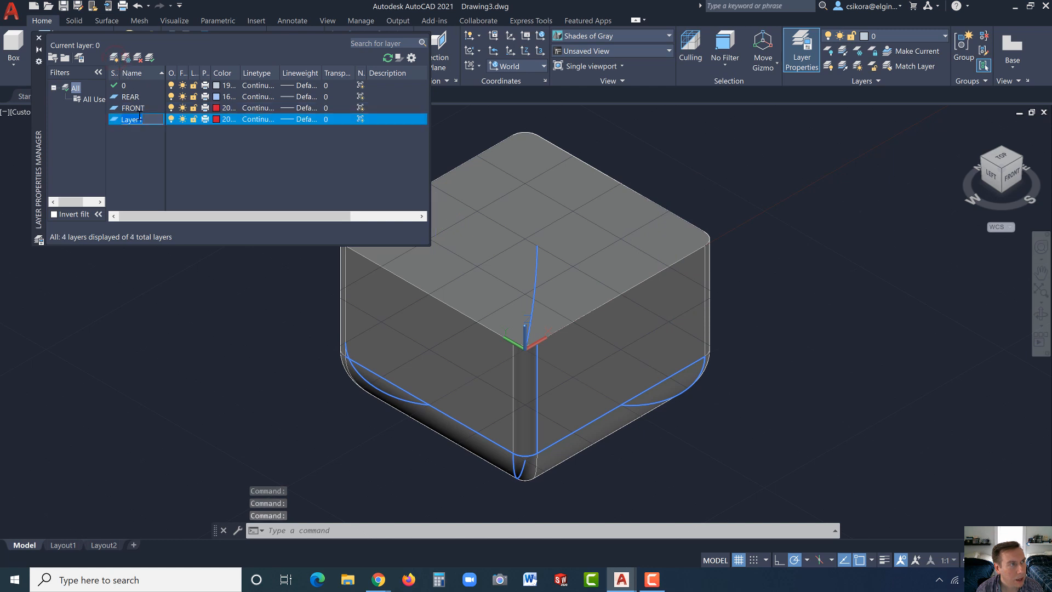
pyautogui.write('CUR')
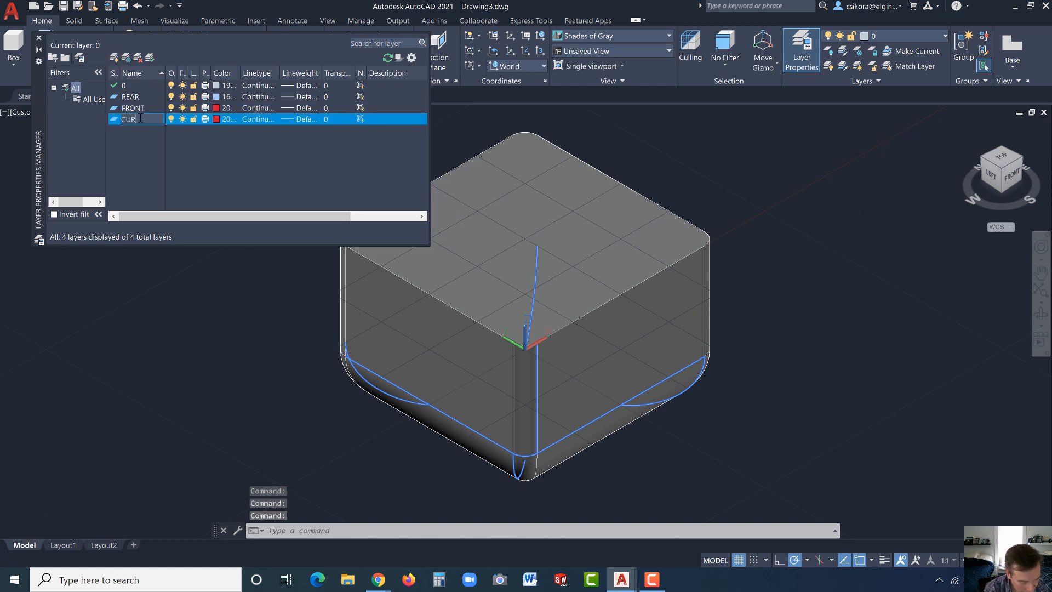
pyautogui.write('VES')
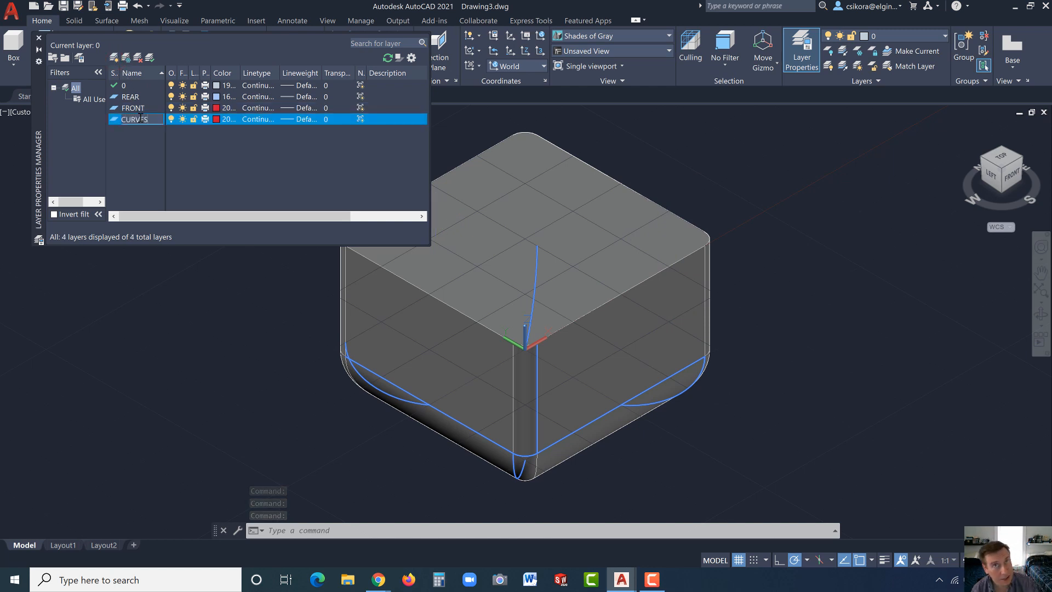
pyautogui.press('Return')
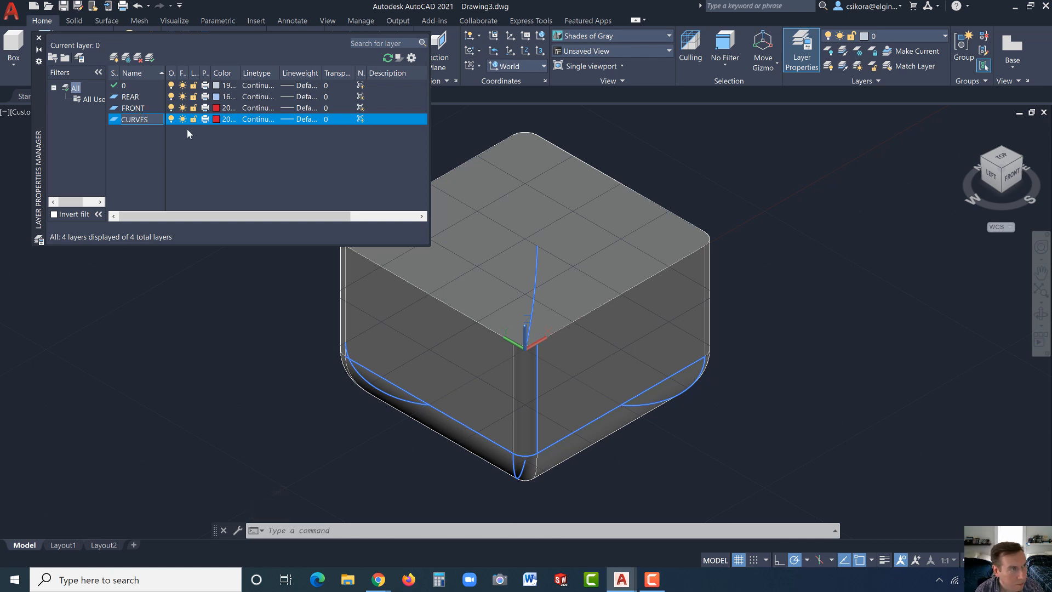
pyautogui.click(217, 119)
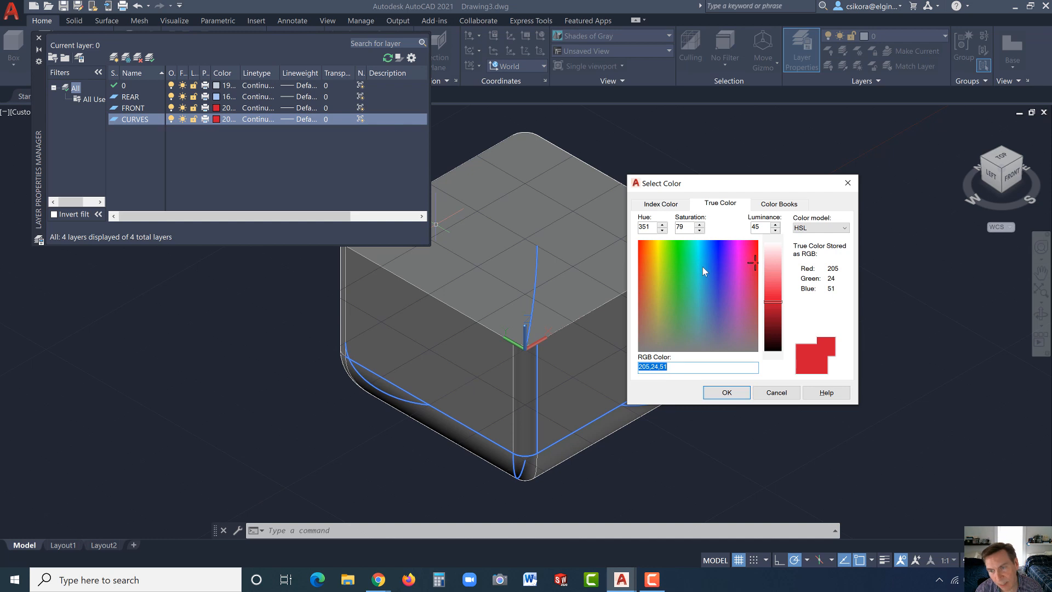
pyautogui.click(702, 267)
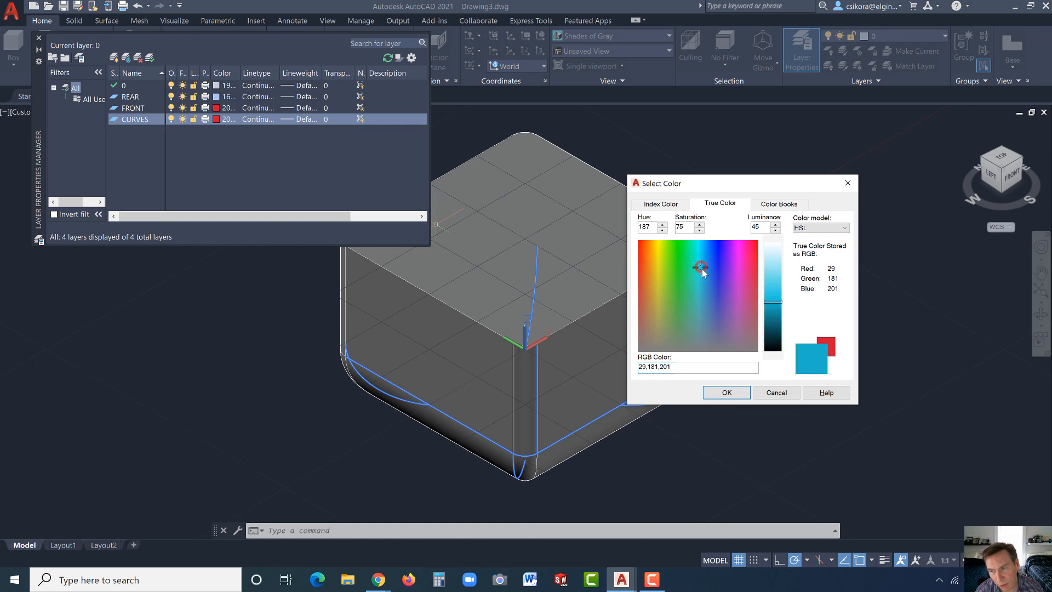
pyautogui.click(727, 392)
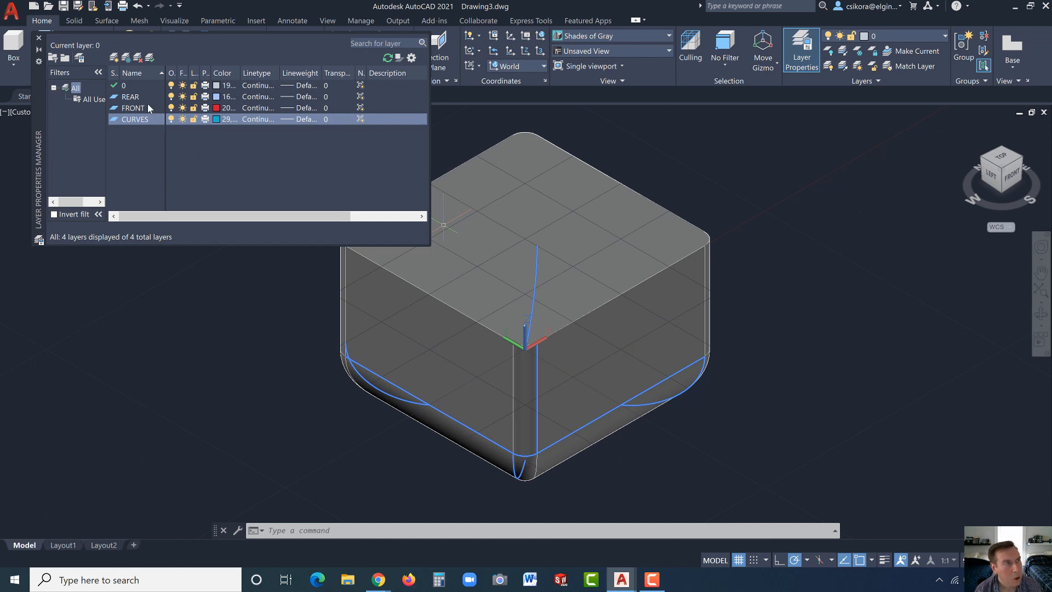
pyautogui.click(39, 38)
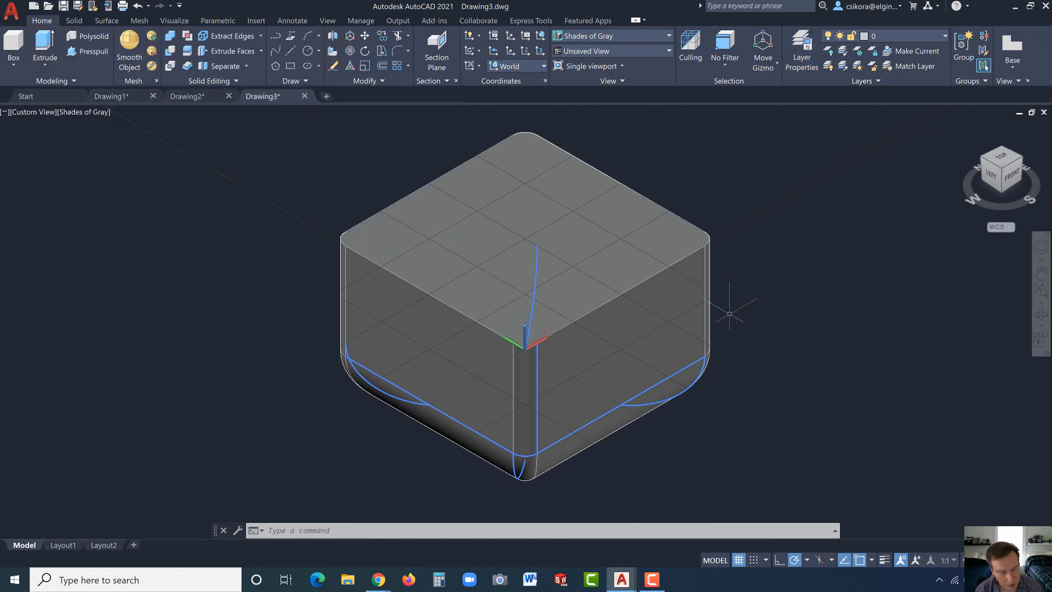
# Move the filleted base solid to the REAR layer and check its layer assignment.
pyautogui.click(657, 340)
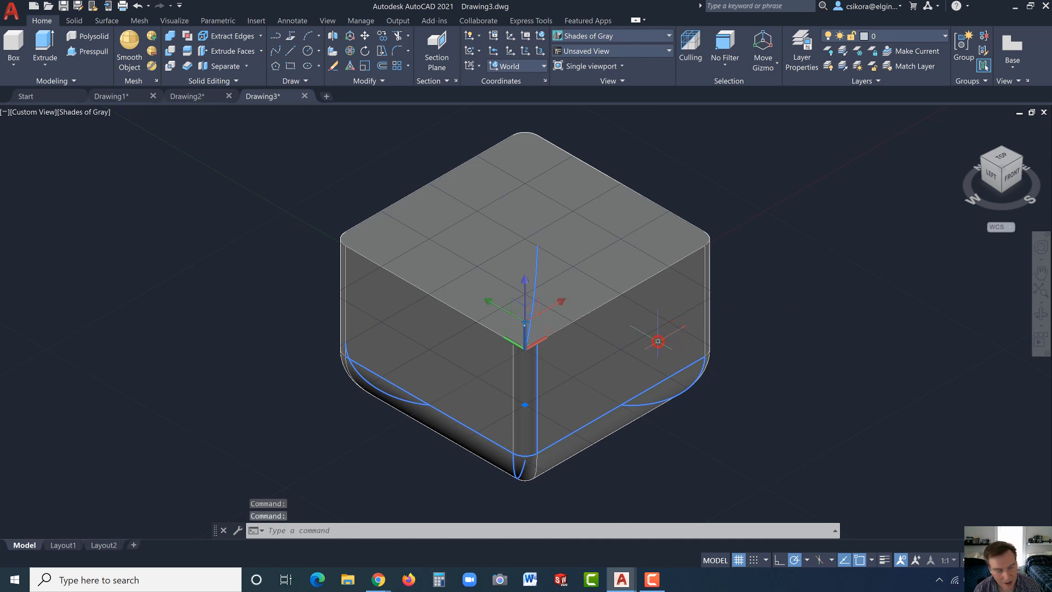
pyautogui.press('Escape')
pyautogui.click(655, 340)
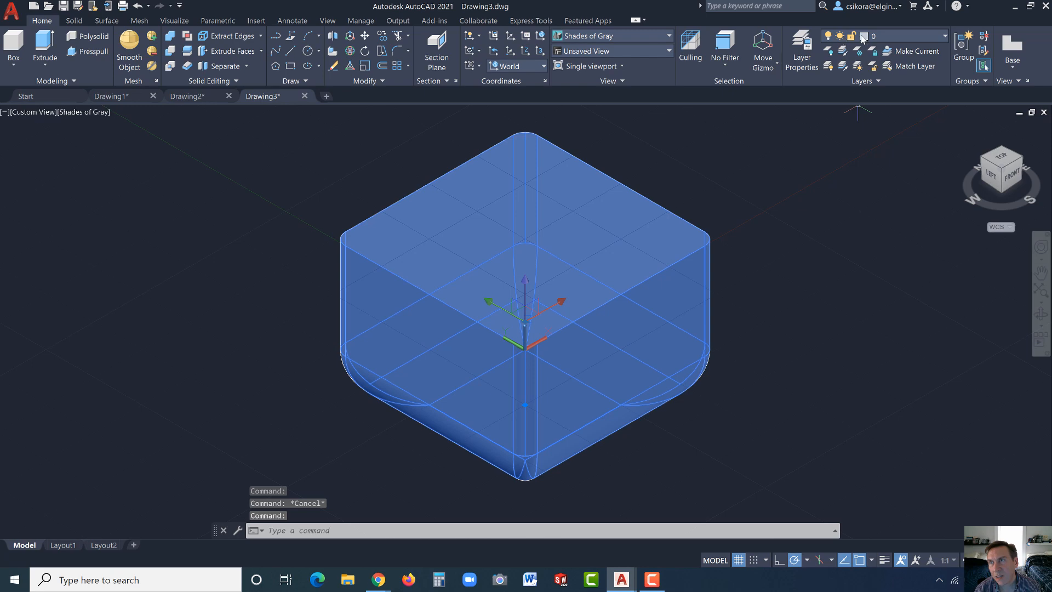
pyautogui.click(882, 36)
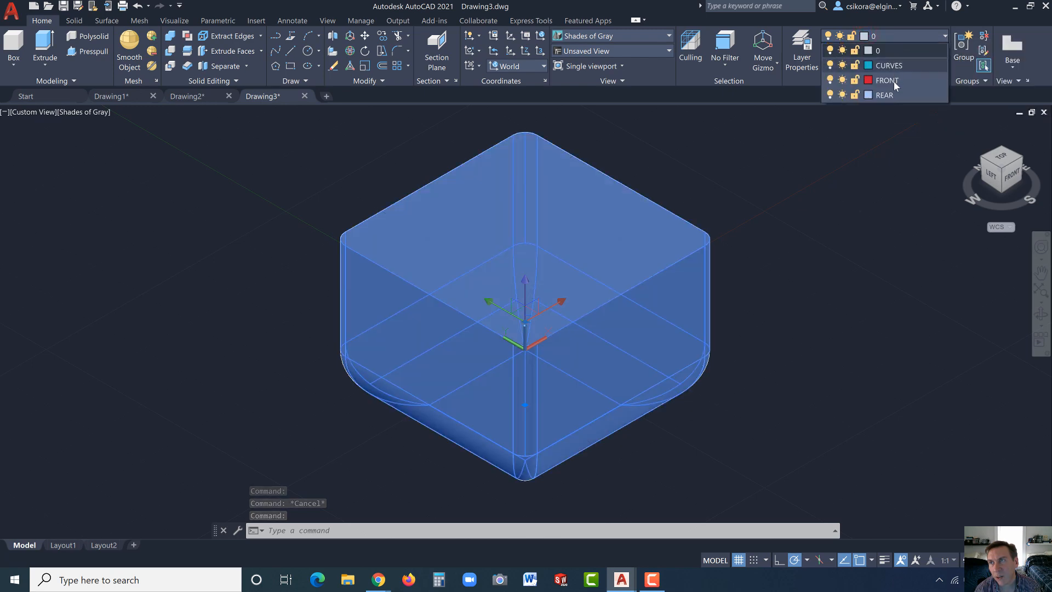
pyautogui.click(886, 95)
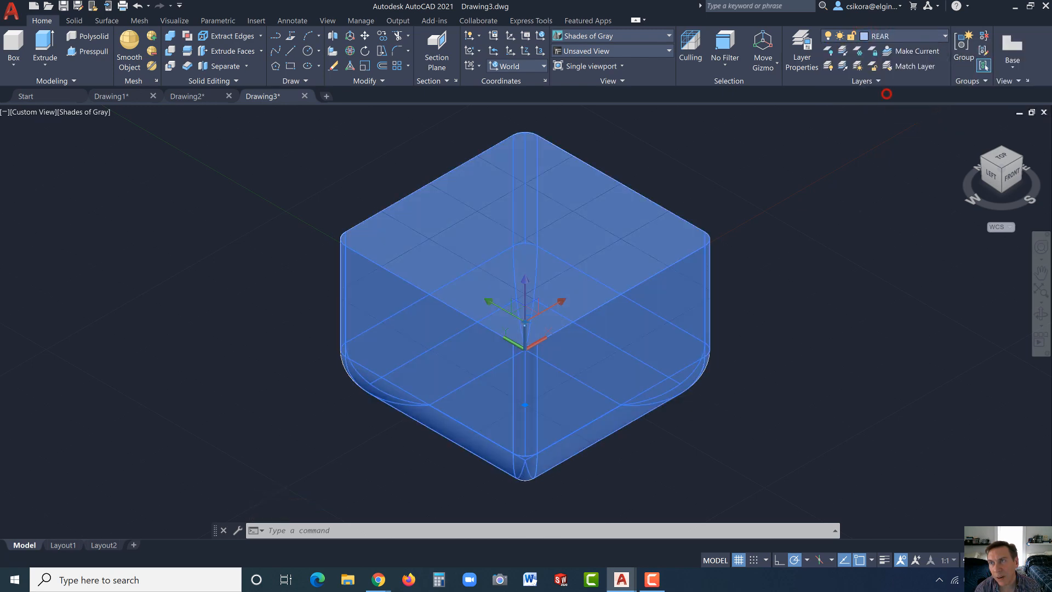
pyautogui.press('Return')
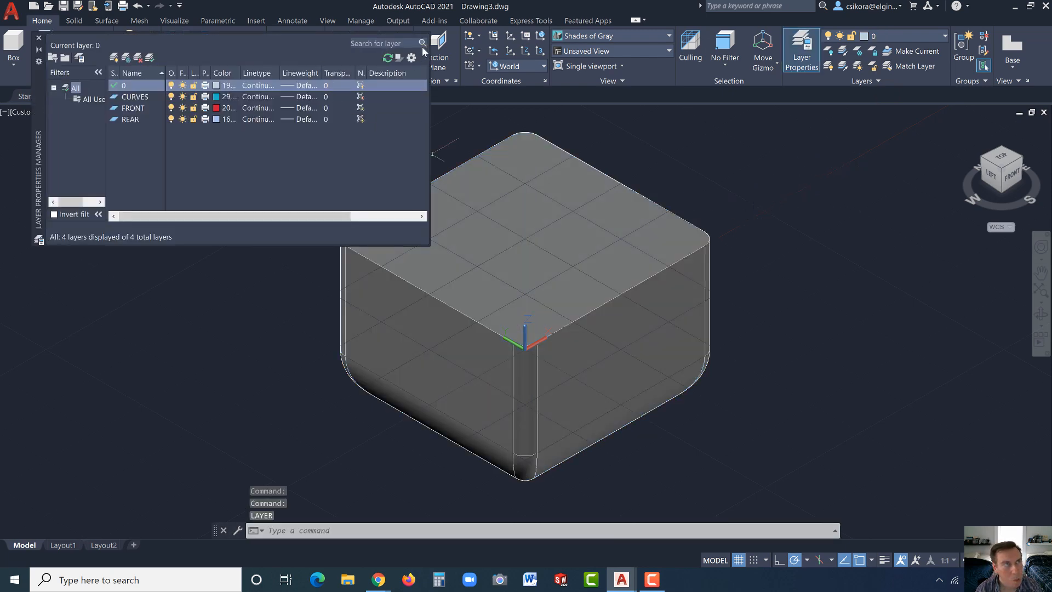
pyautogui.click(39, 38)
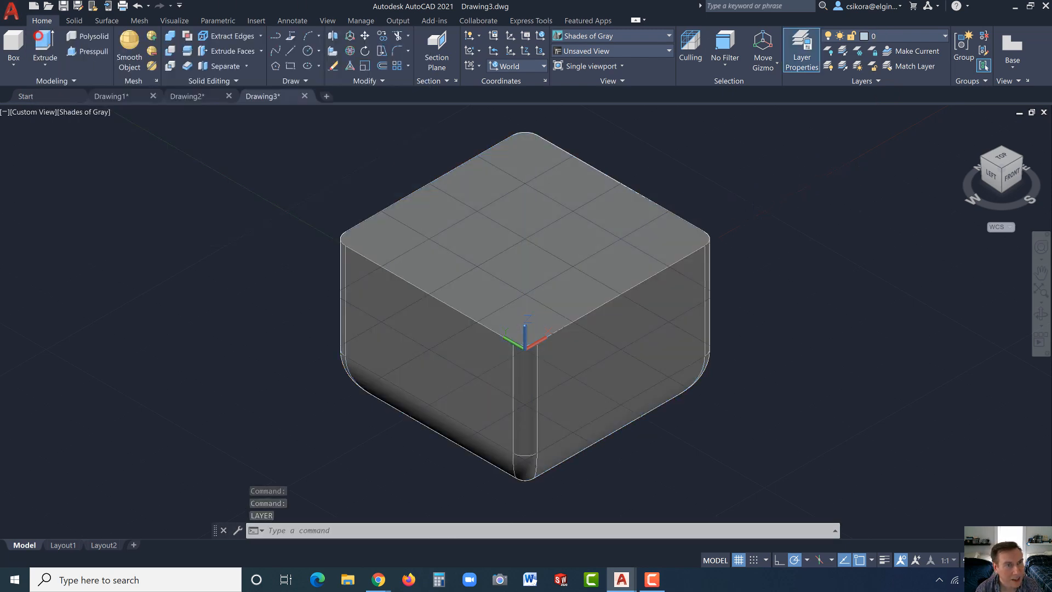
pyautogui.click(448, 400)
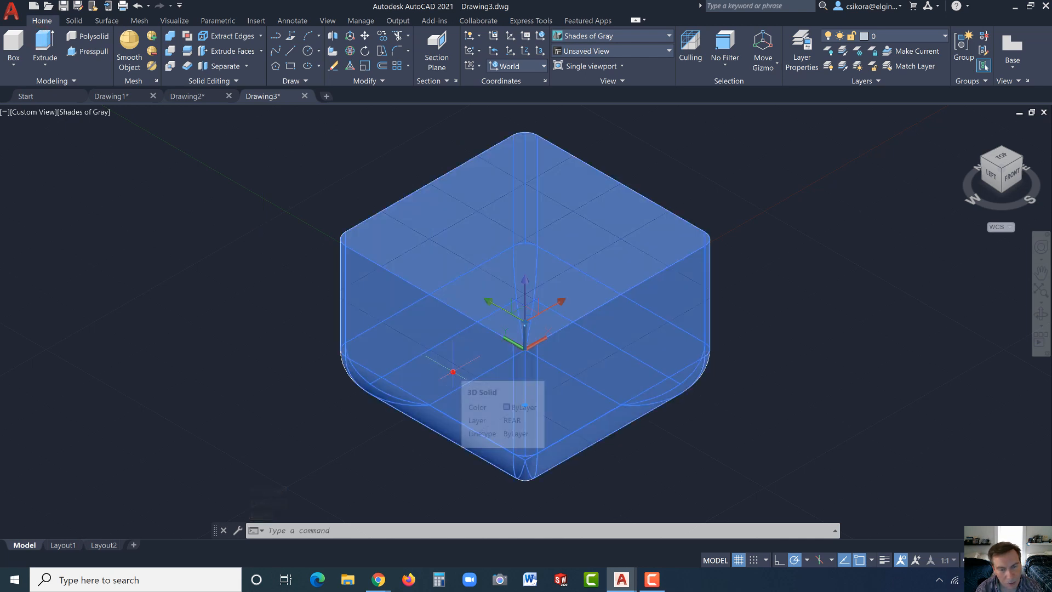
pyautogui.click(453, 372)
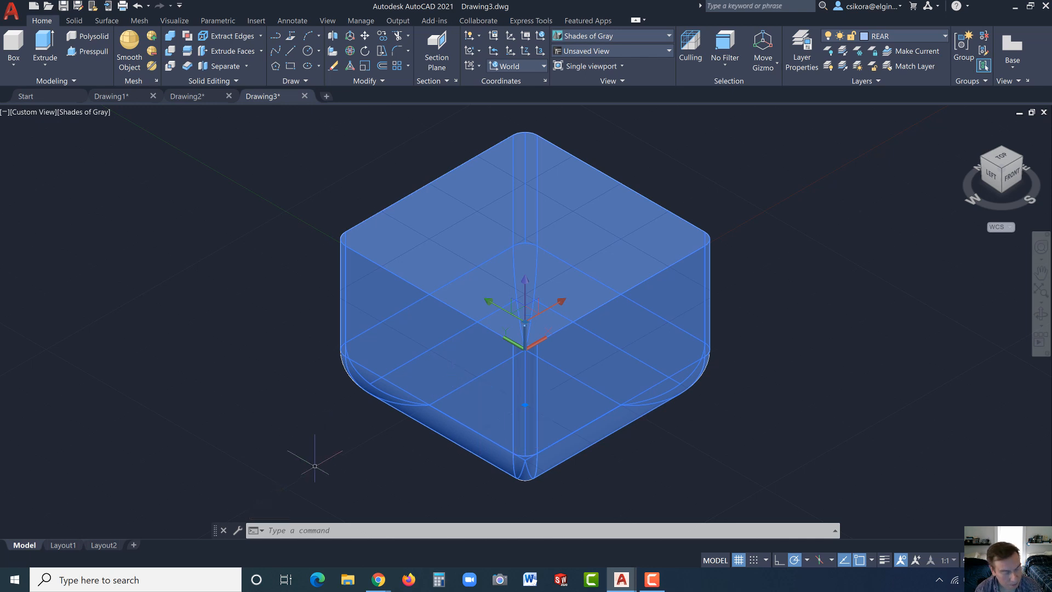
pyautogui.press('Escape')
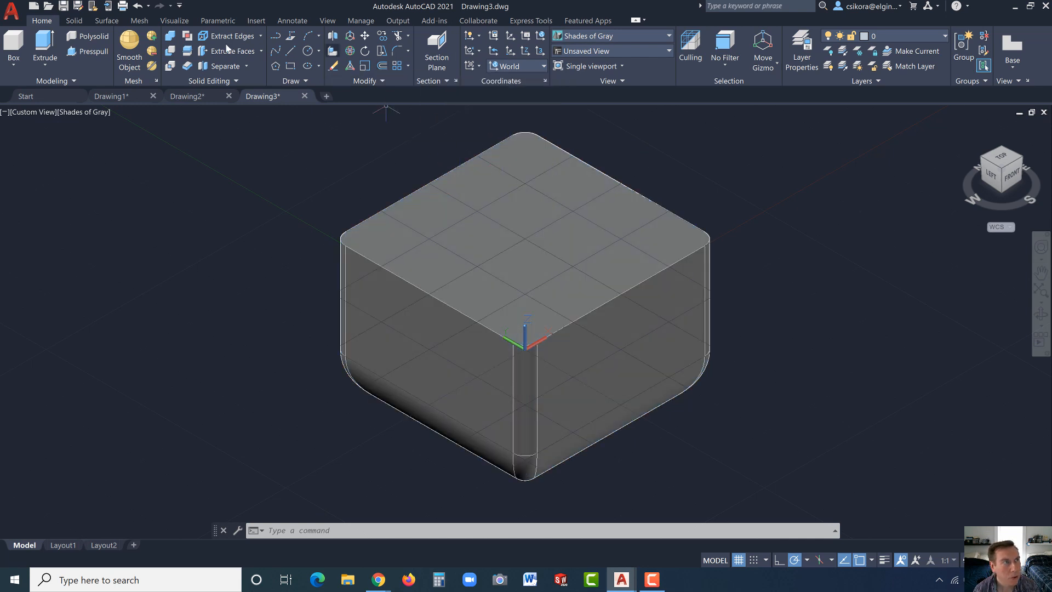
# Extract the edges of the base solid's top face, using the Face selection filter.
pyautogui.click(74, 21)
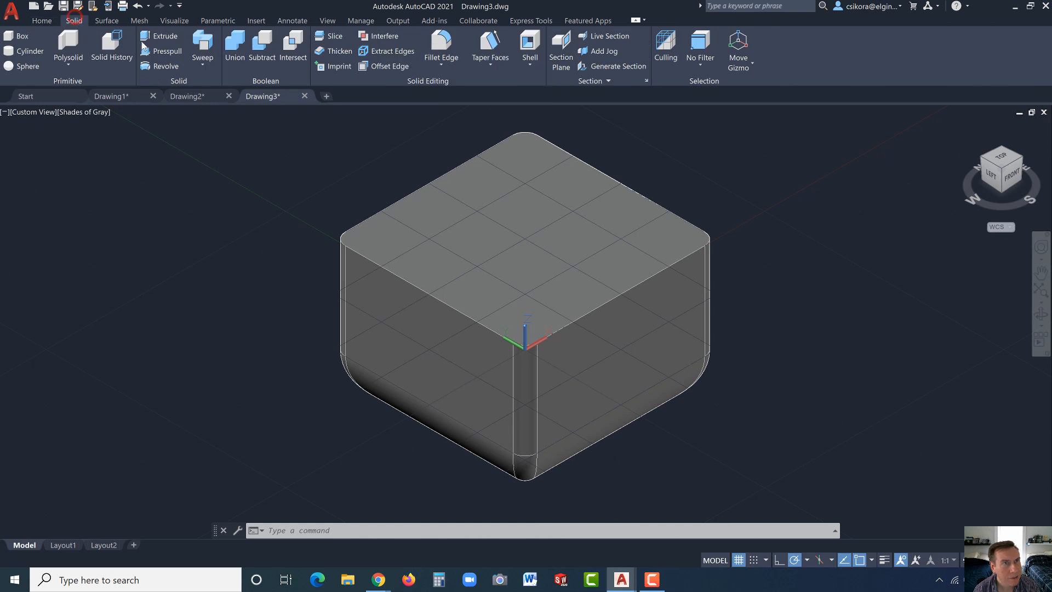
pyautogui.click(373, 52)
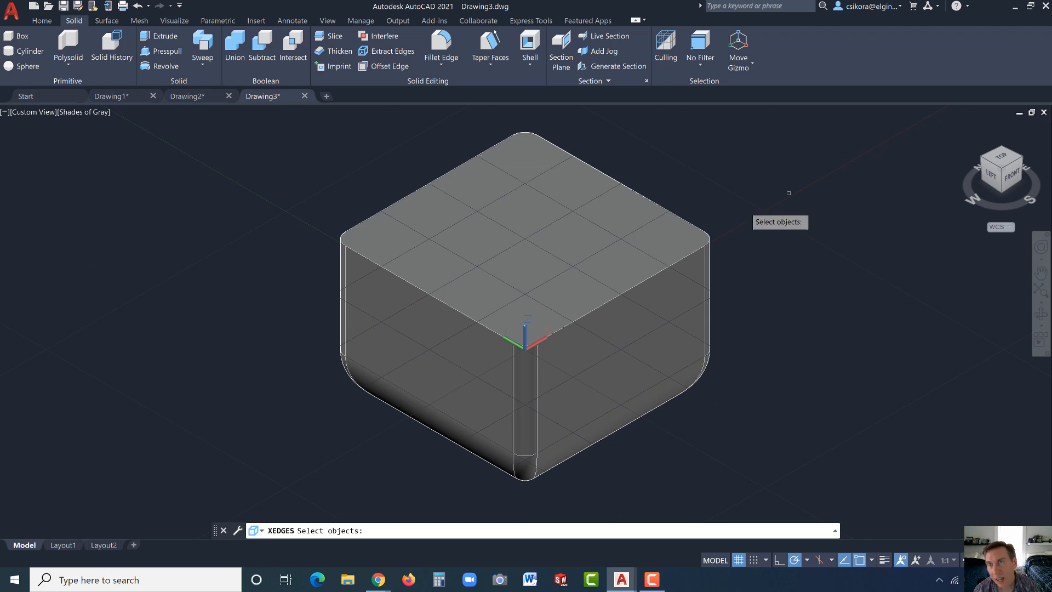
pyautogui.click(700, 64)
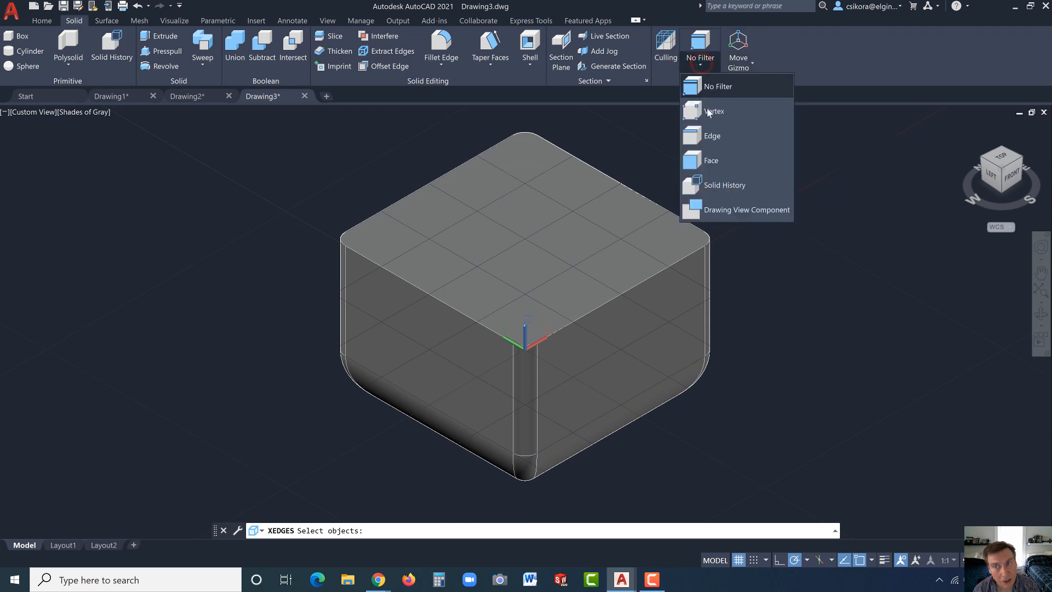
pyautogui.click(701, 160)
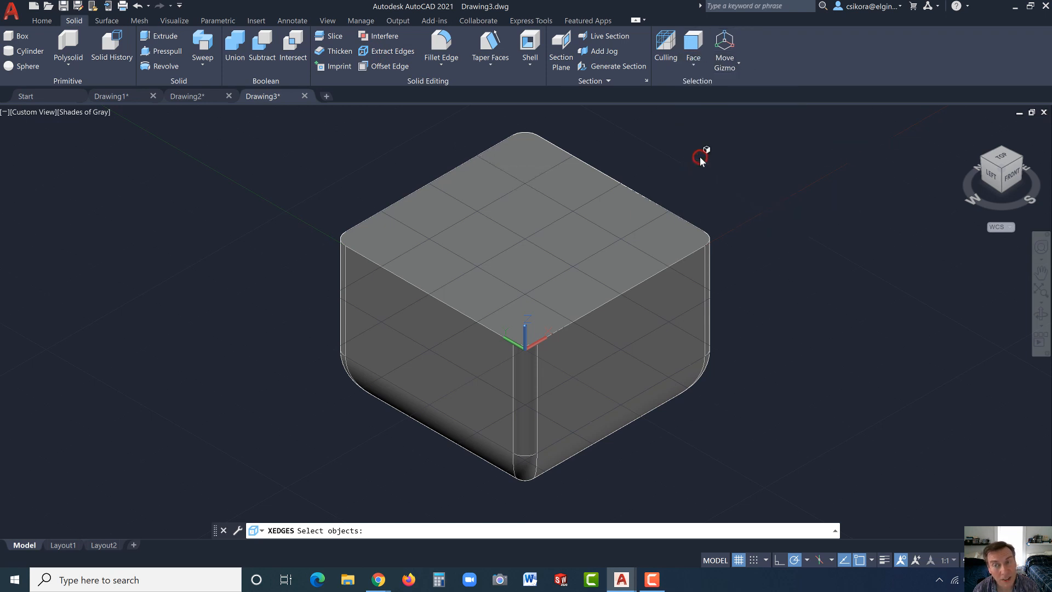
pyautogui.click(558, 209)
pyautogui.press('Return')
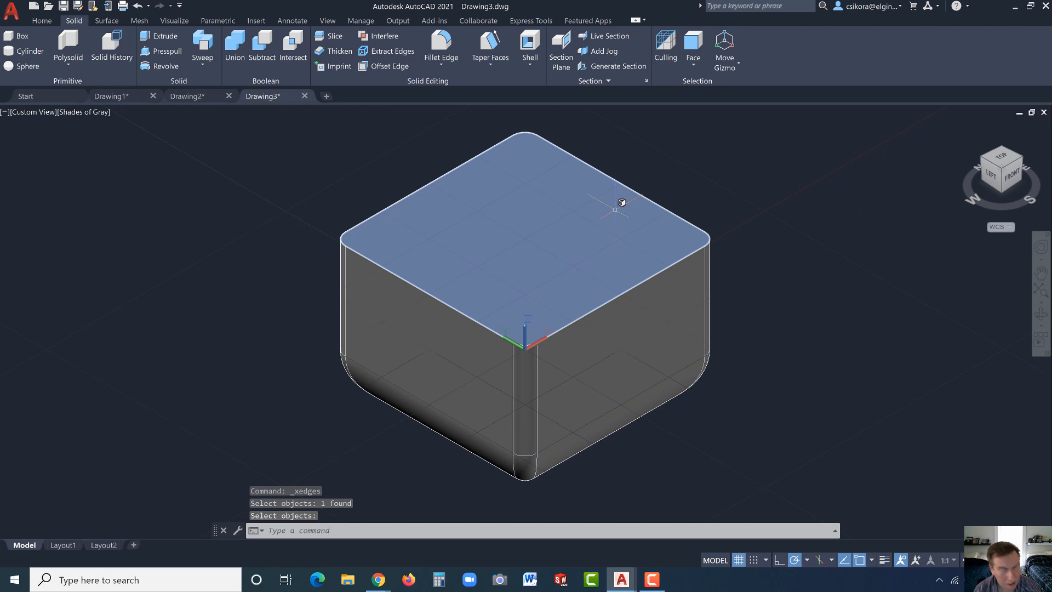
pyautogui.press('Escape')
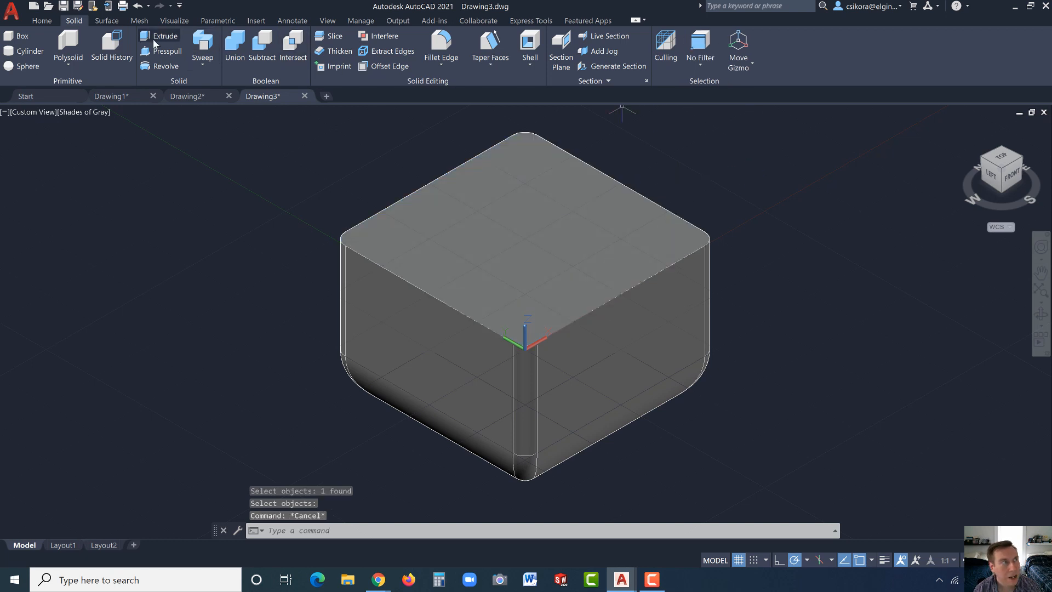
# Turn off the REAR layer so that only the extracted edges are displayed.
pyautogui.click(42, 22)
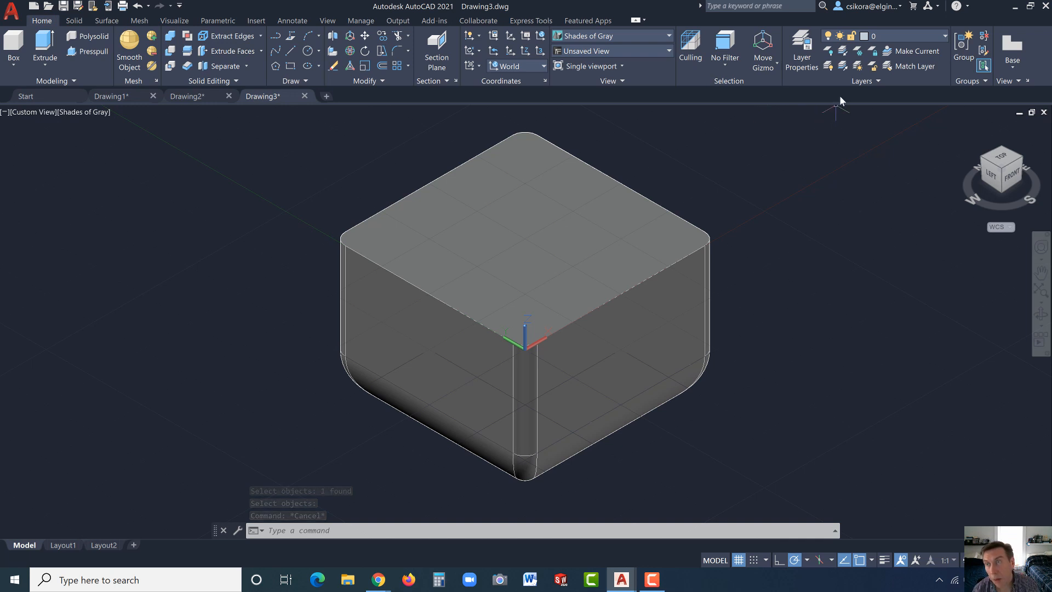
pyautogui.click(944, 36)
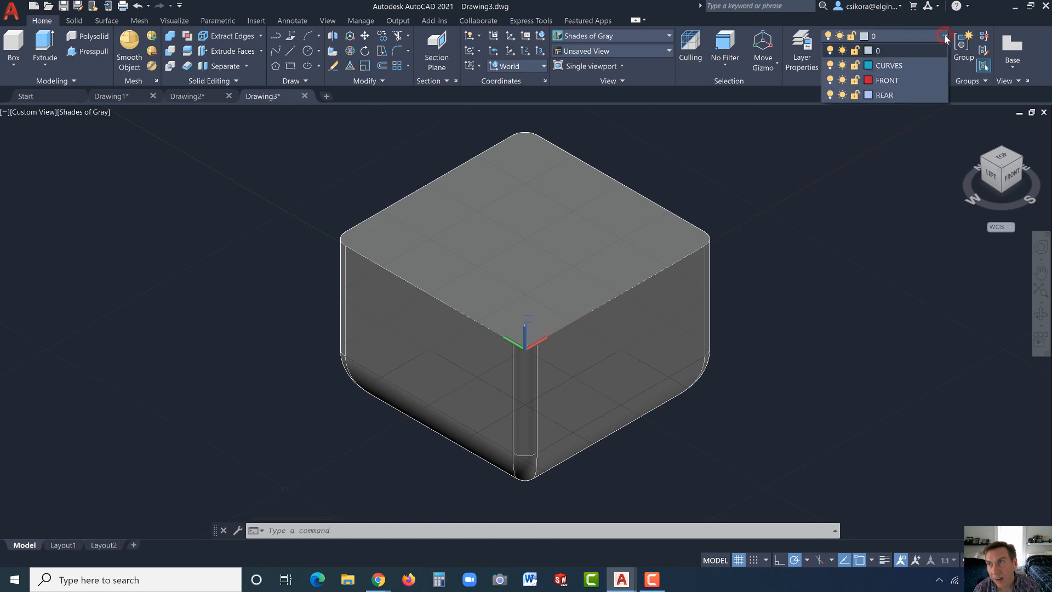
pyautogui.click(830, 95)
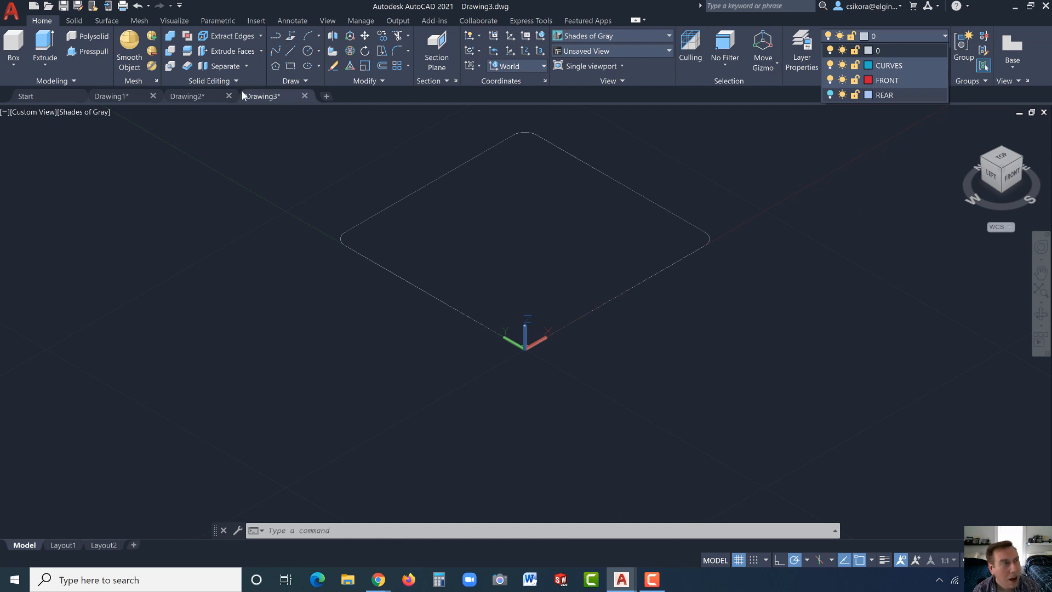
pyautogui.click(95, 55)
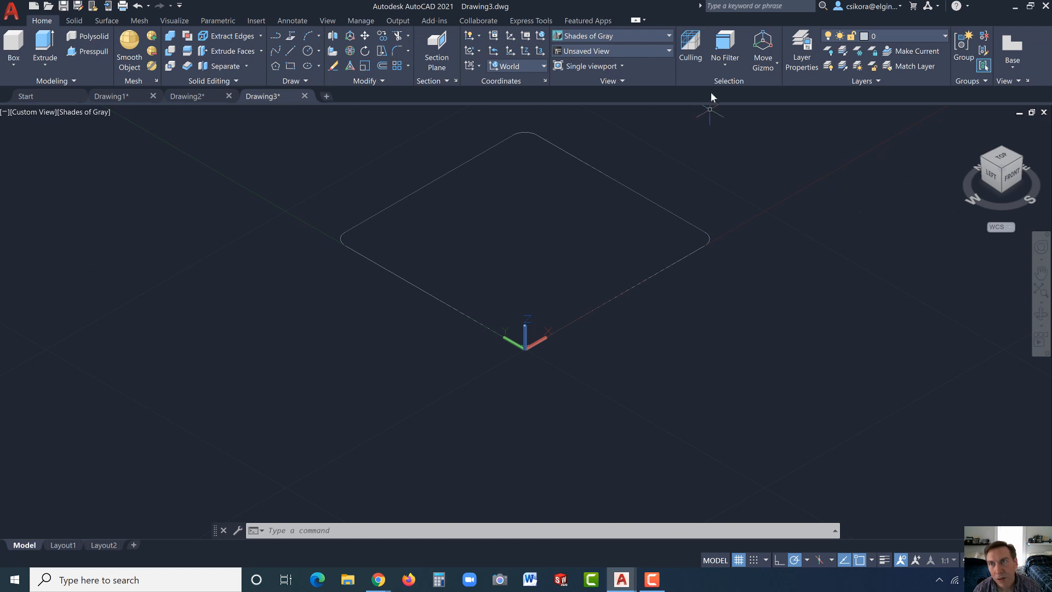
pyautogui.click(724, 58)
pyautogui.click(724, 59)
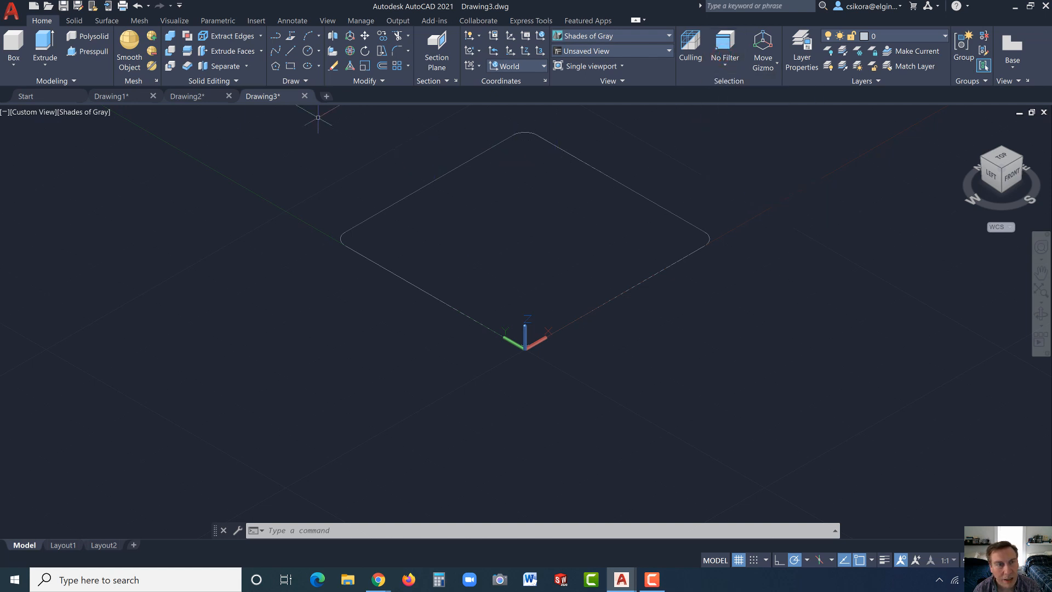
# Press-pull the area bounded by the extracted edges upward by 1, consulting the front bezel drawing in the PDF manual in Chrome for the height.
pyautogui.click(299, 118)
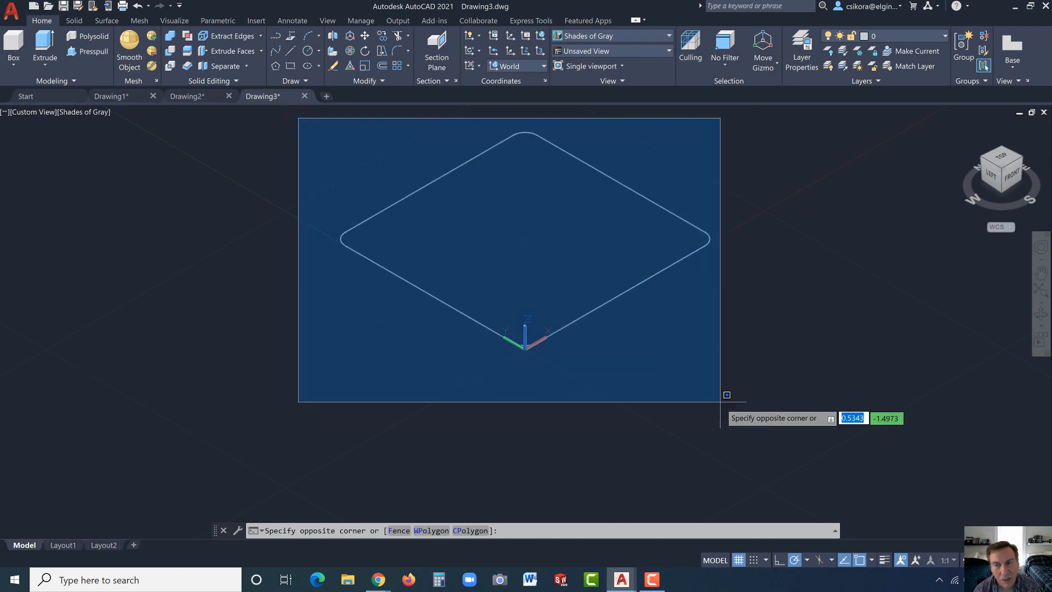
pyautogui.click(720, 389)
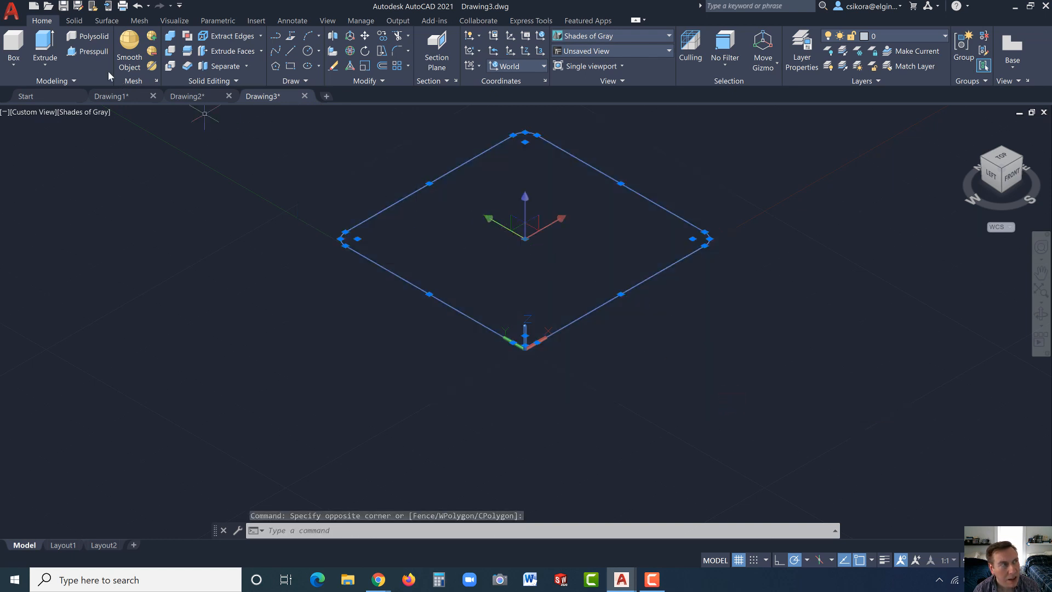
pyautogui.click(87, 51)
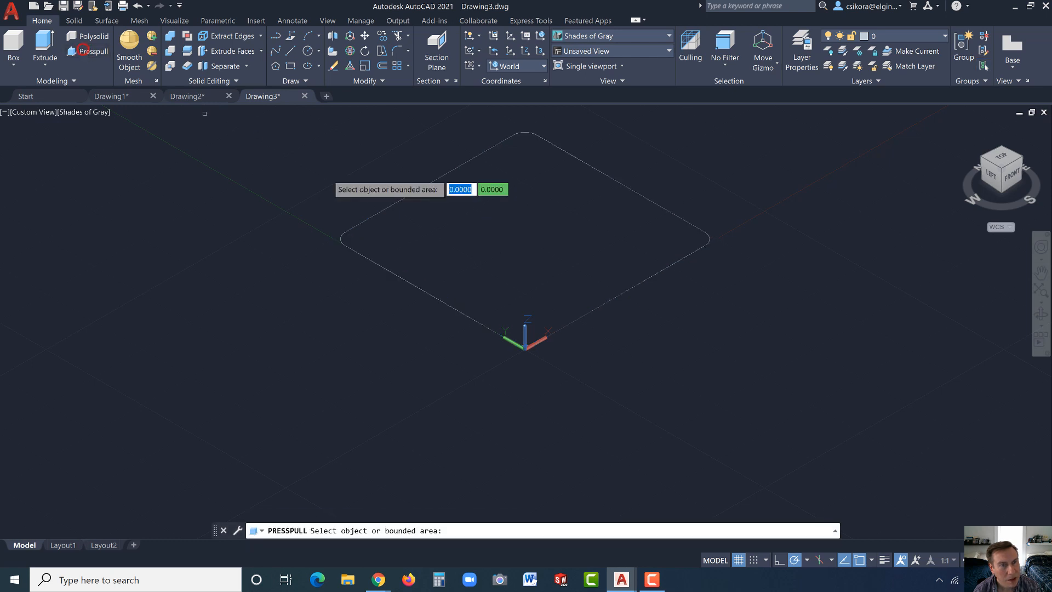
pyautogui.click(415, 220)
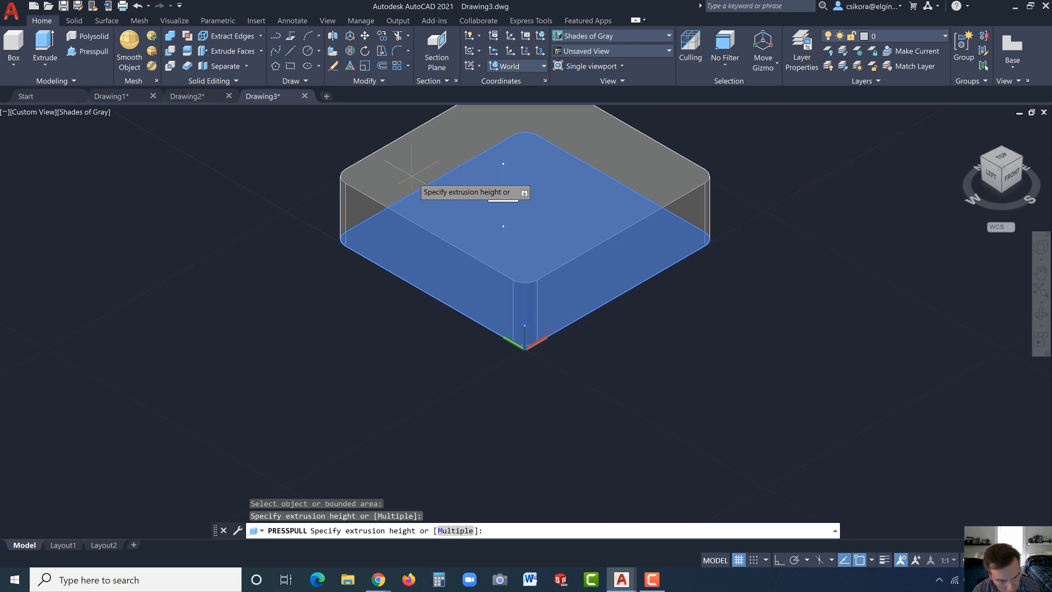
pyautogui.moveTo(382, 581)
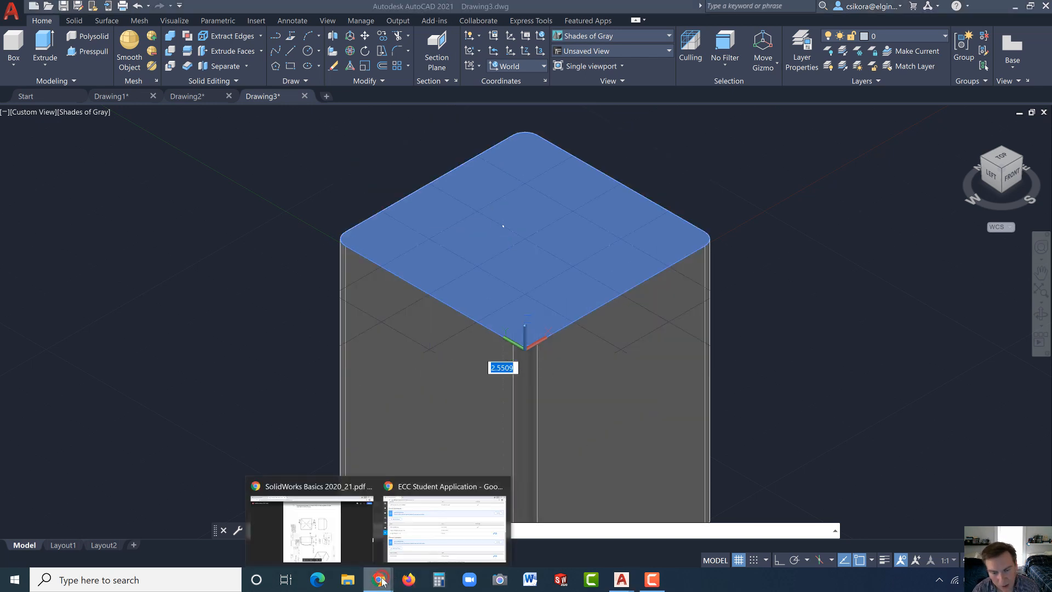
pyautogui.click(328, 539)
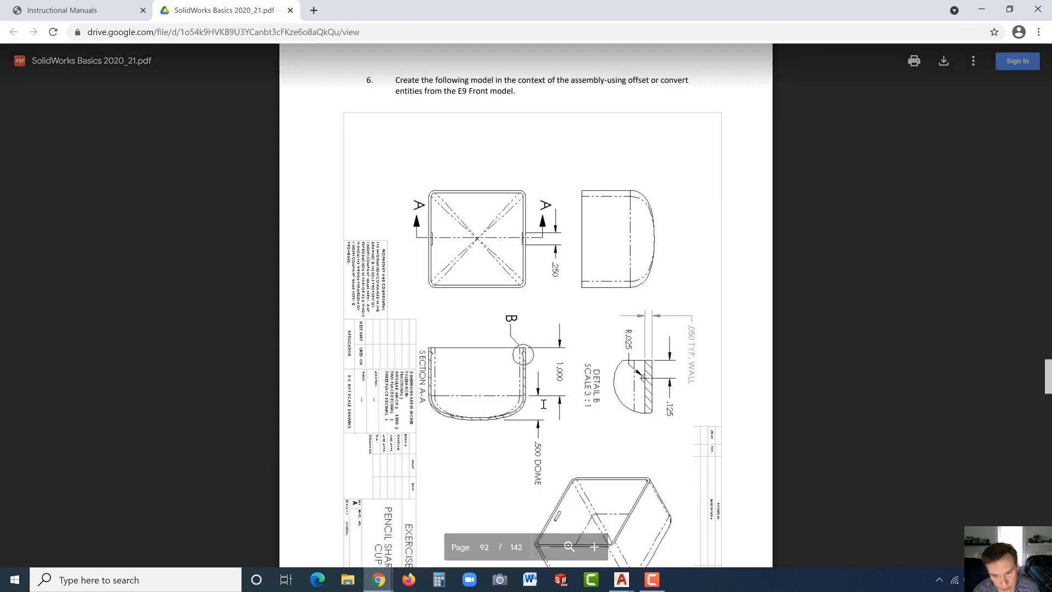
pyautogui.scroll(3, 543, 404)
pyautogui.scroll(15, 542, 390)
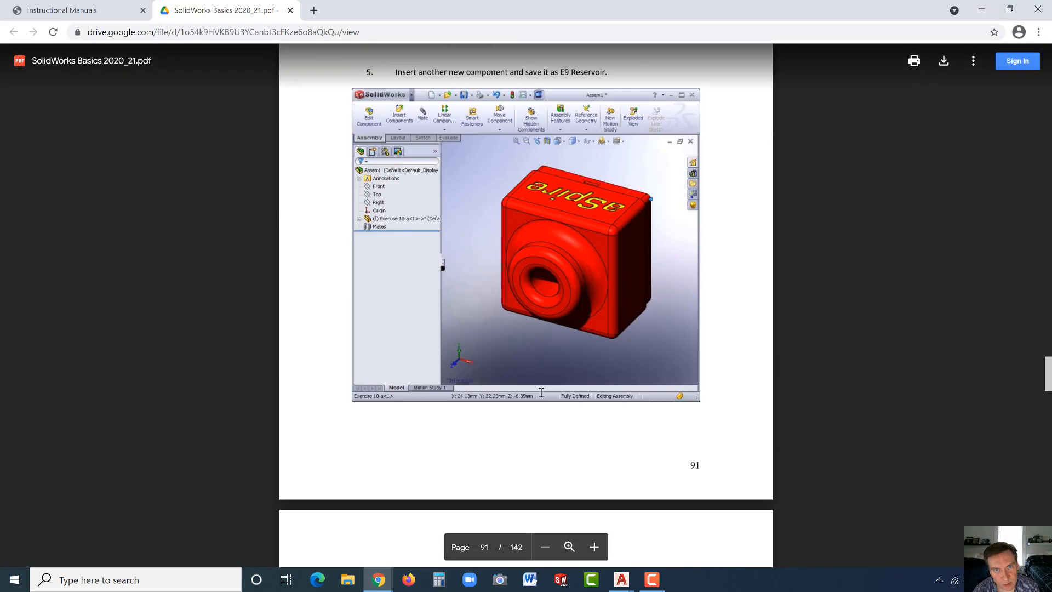
pyautogui.scroll(2, 540, 393)
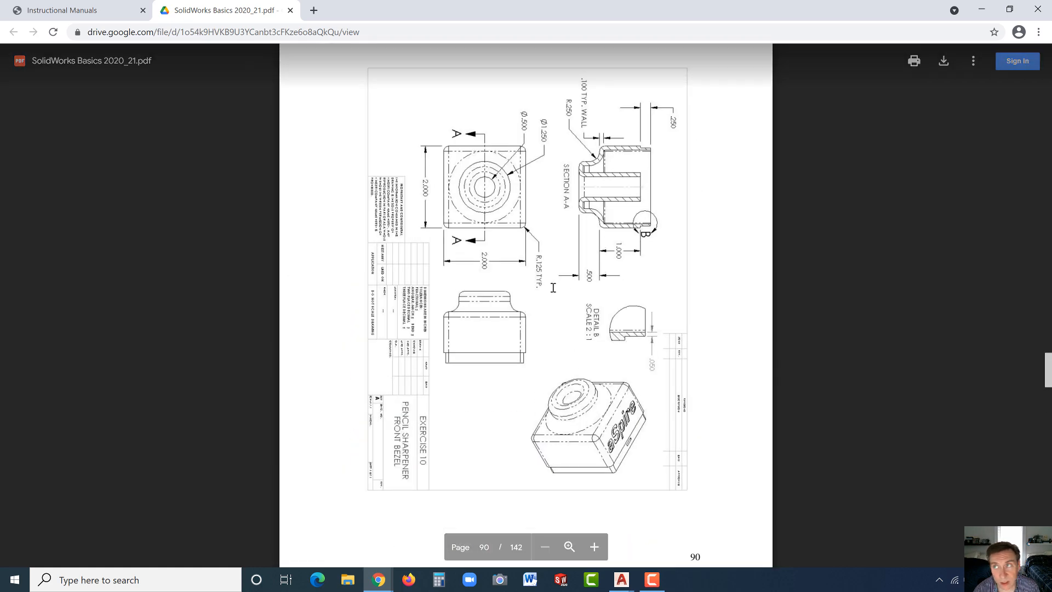
pyautogui.click(981, 8)
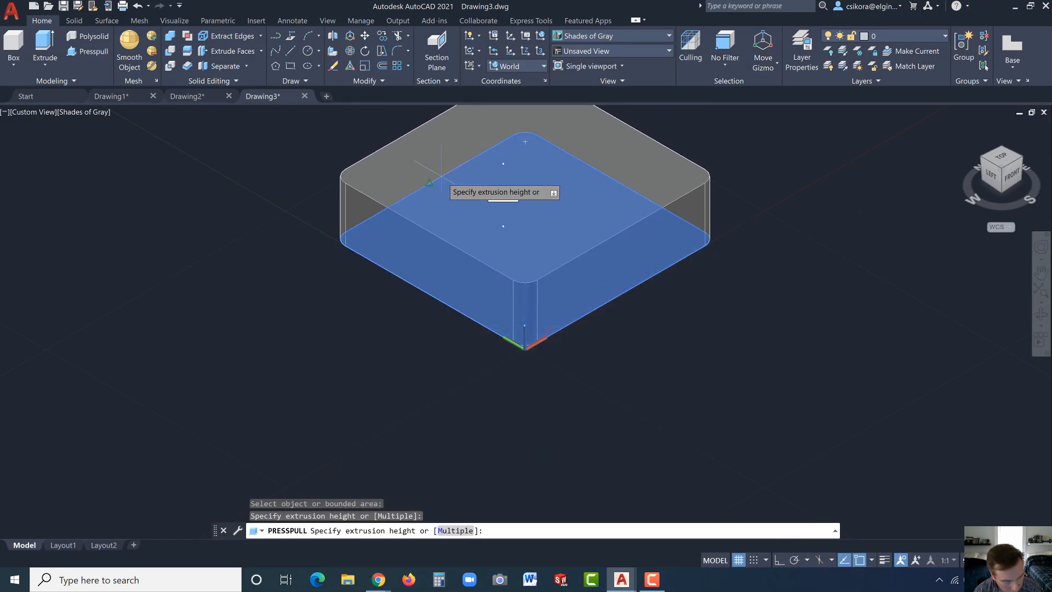
pyautogui.write('1')
pyautogui.press('Return')
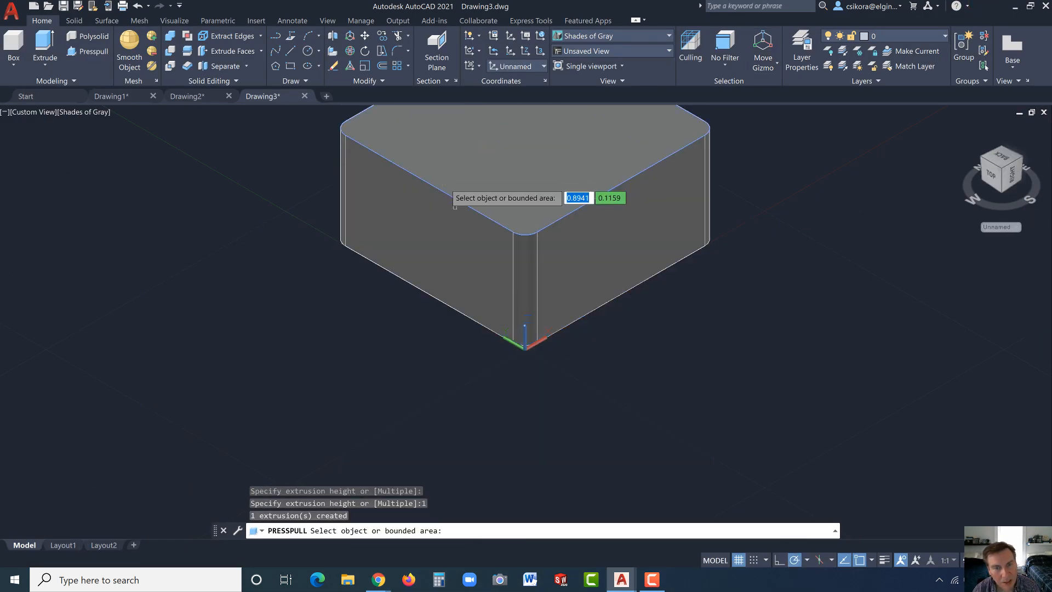
pyautogui.scroll(-3, 636, 445)
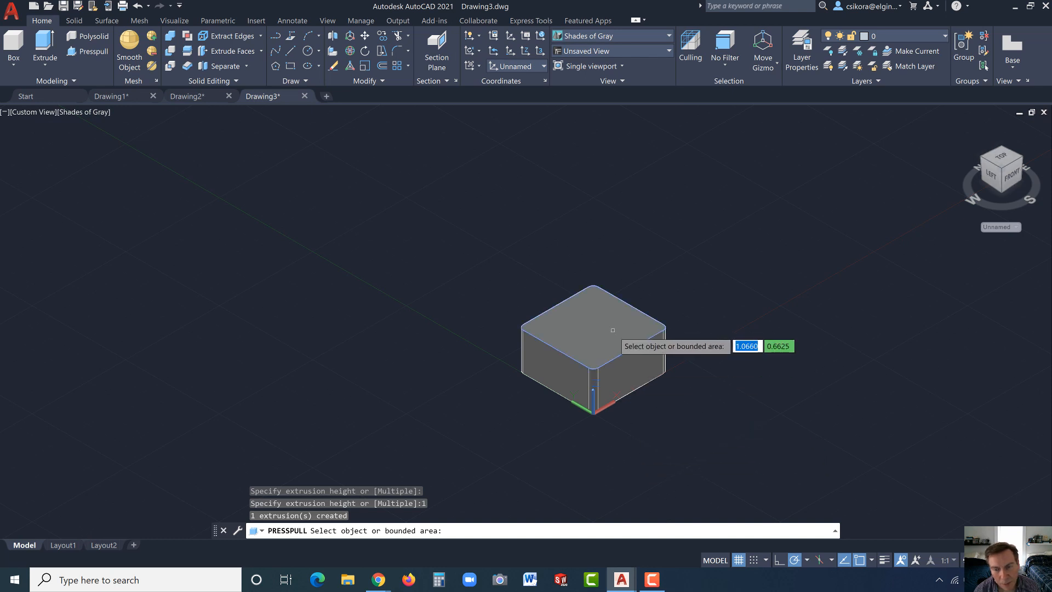
pyautogui.scroll(2, 612, 336)
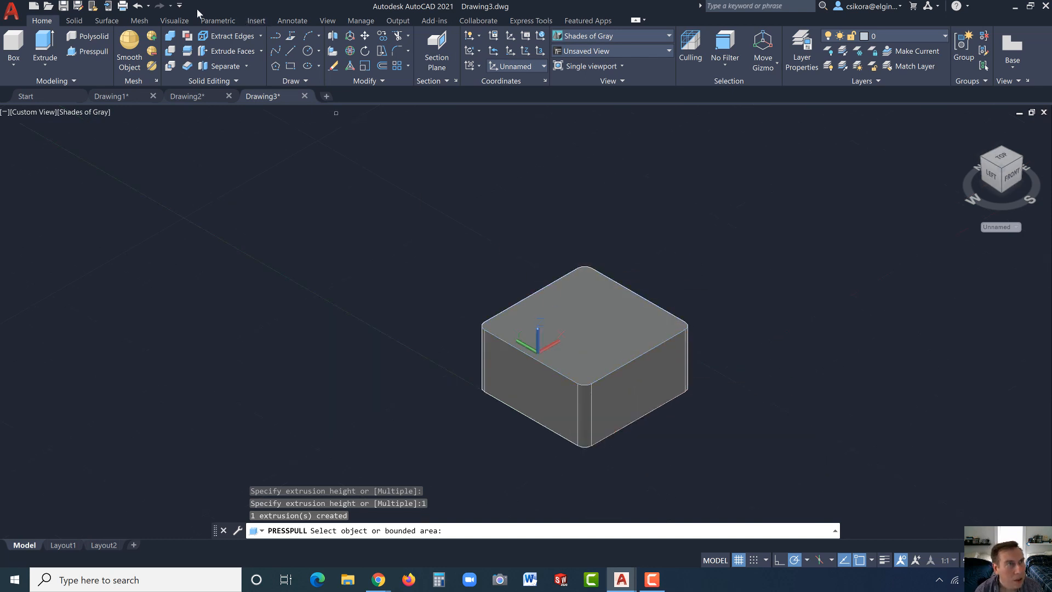
# Draw a diagonal line across the block's top face between the fillet endpoints of two opposite corners.
pyautogui.click(289, 53)
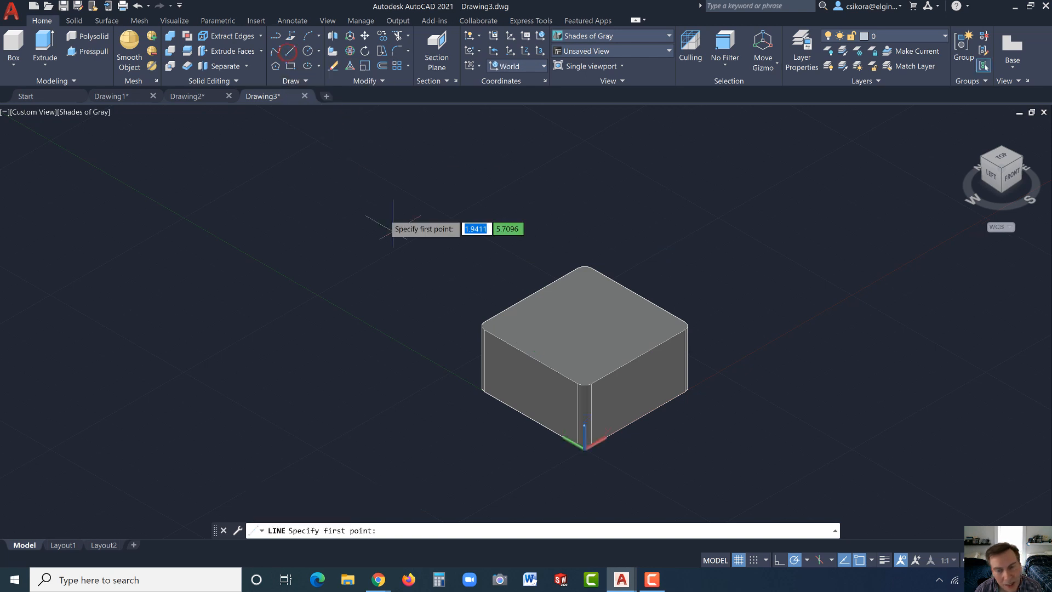
pyautogui.click(486, 331)
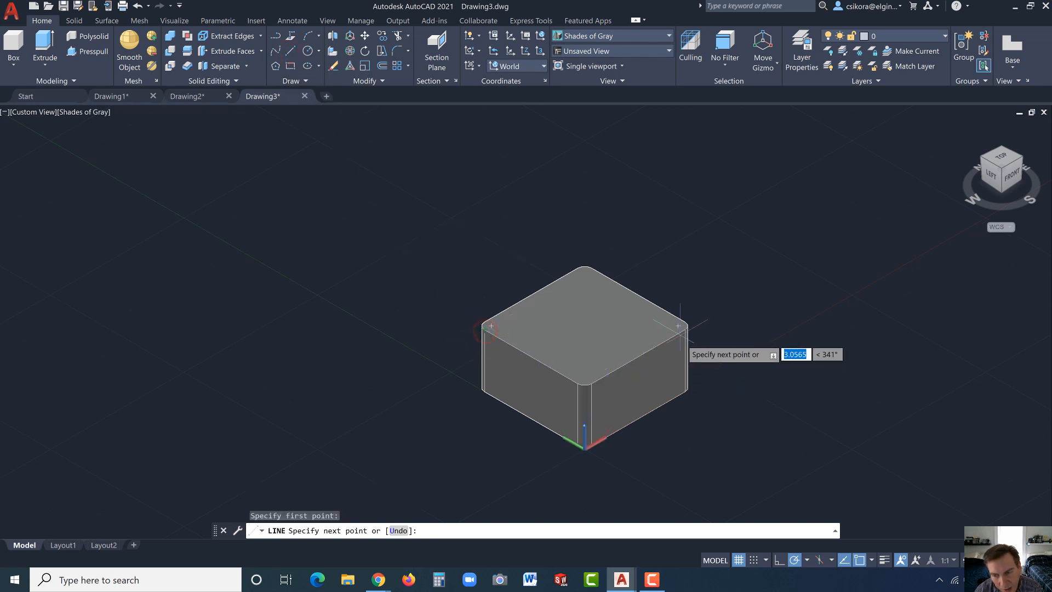
pyautogui.scroll(3, 684, 329)
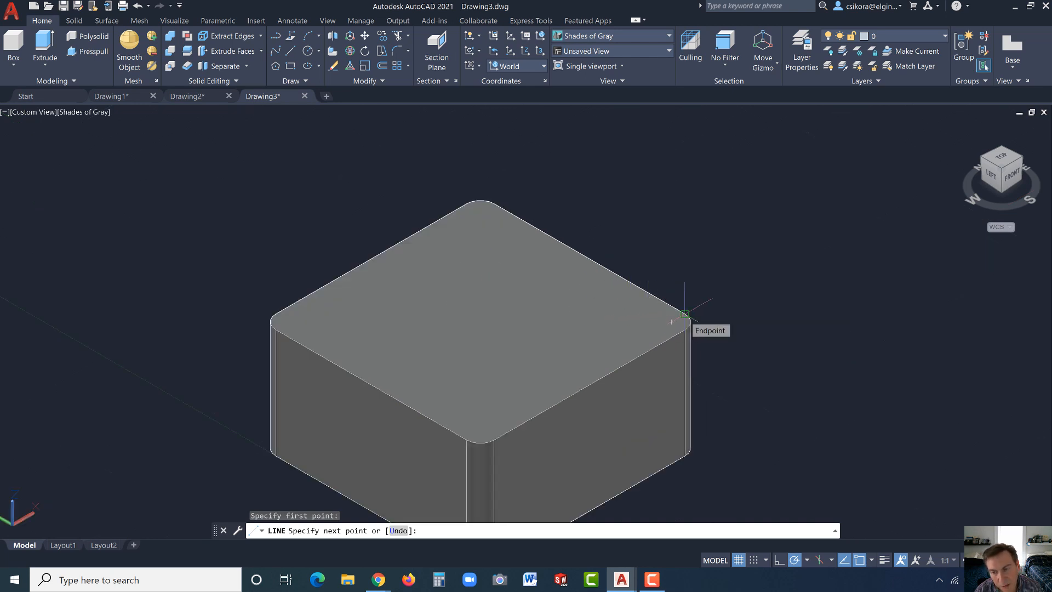
pyautogui.click(685, 314)
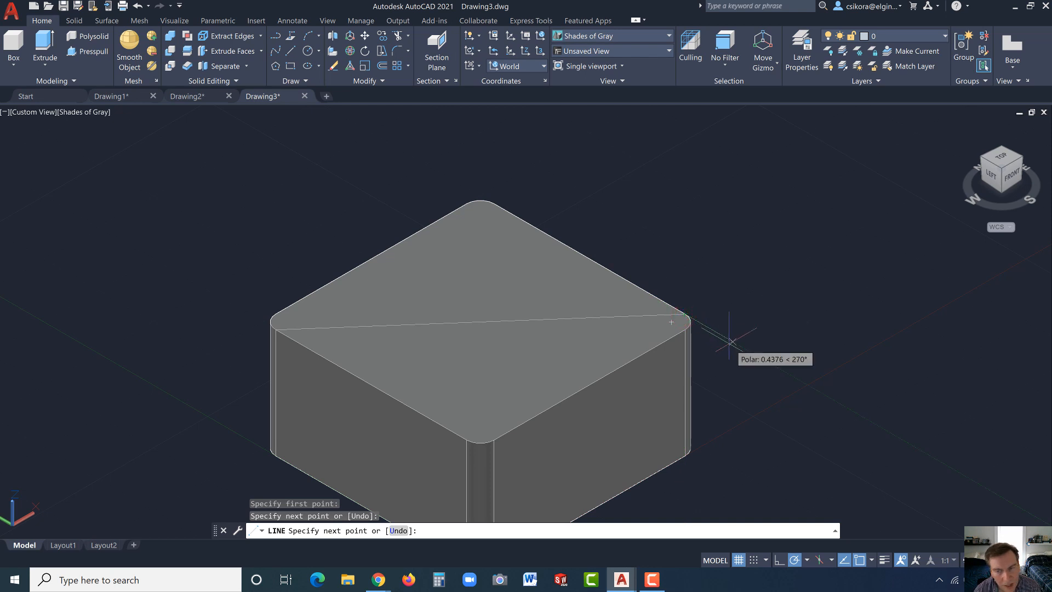
pyautogui.press('Escape')
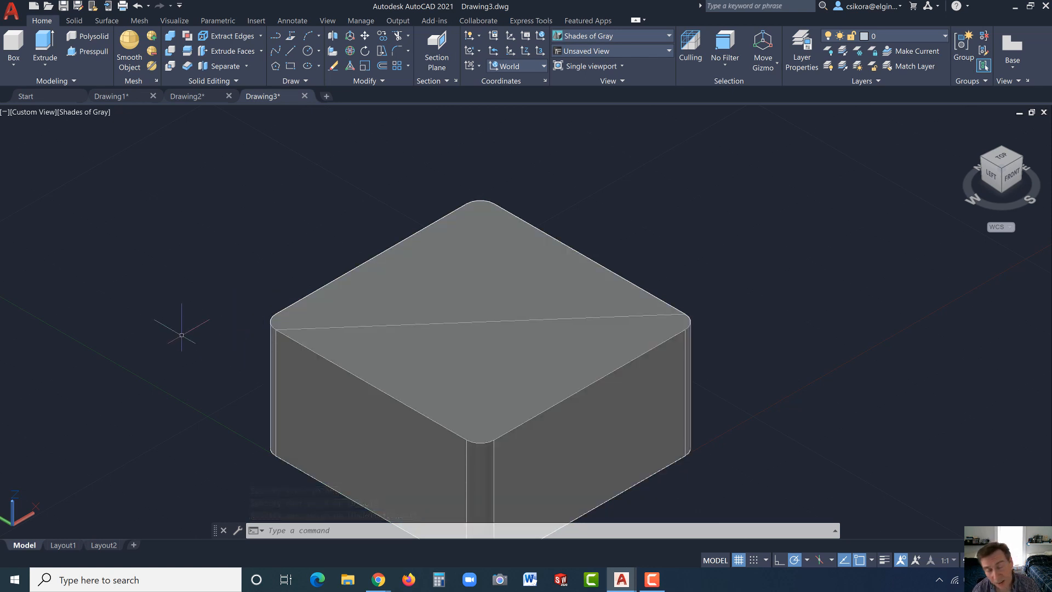
# Check the Midpoint object snap and draw a 1.25 diameter circle centred on the diagonal line's midpoint on the top face.
pyautogui.click(320, 52)
pyautogui.click(321, 97)
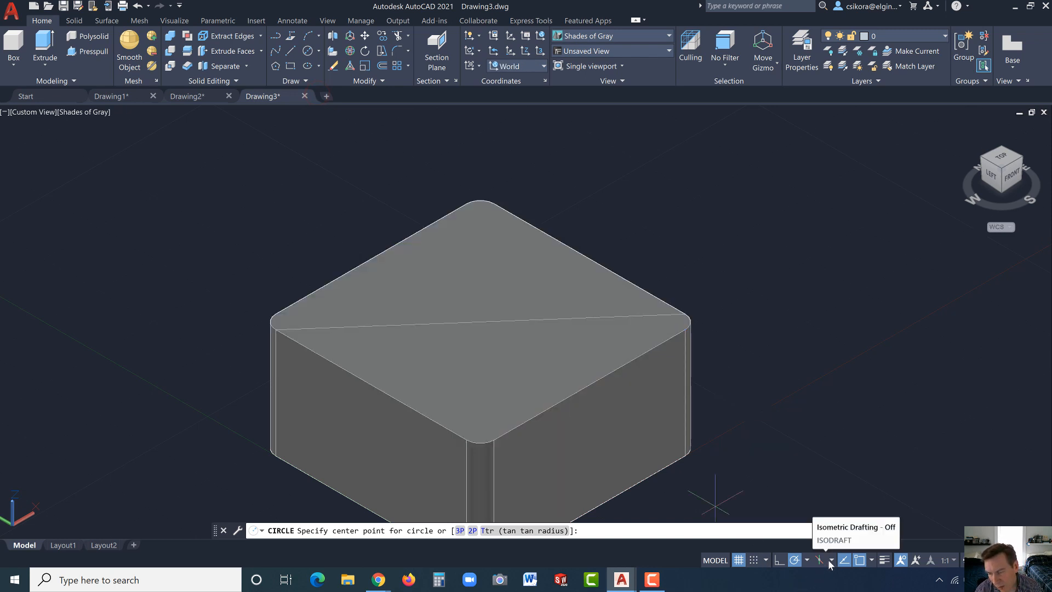
pyautogui.click(870, 560)
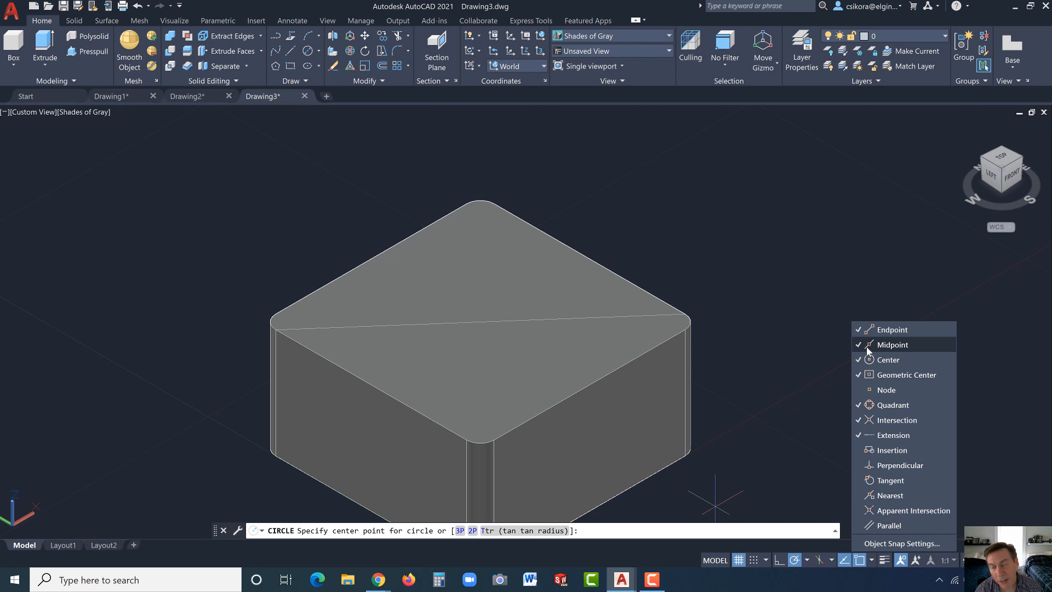
pyautogui.click(750, 436)
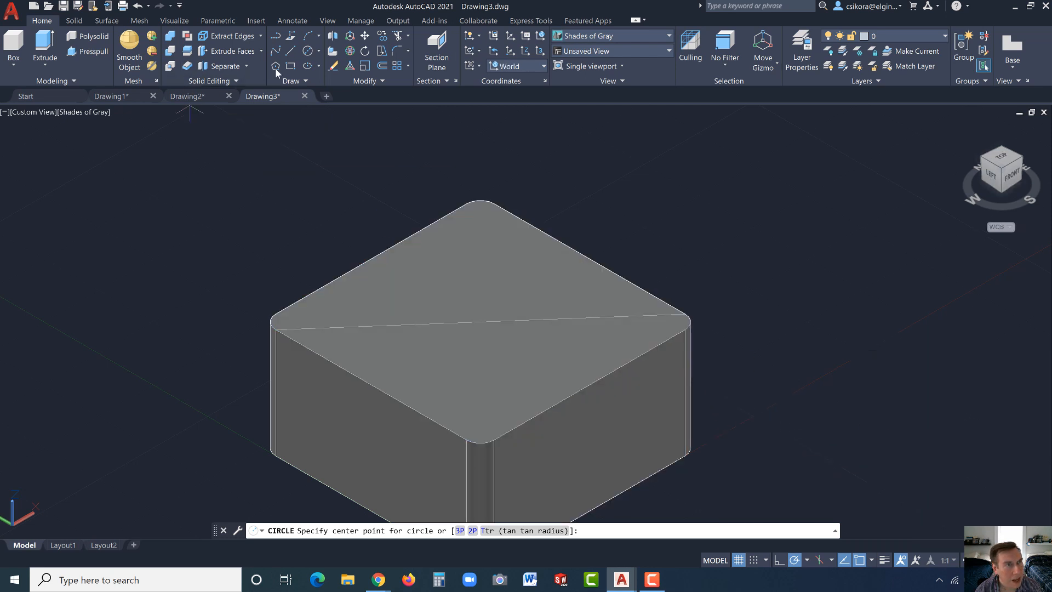
pyautogui.click(318, 50)
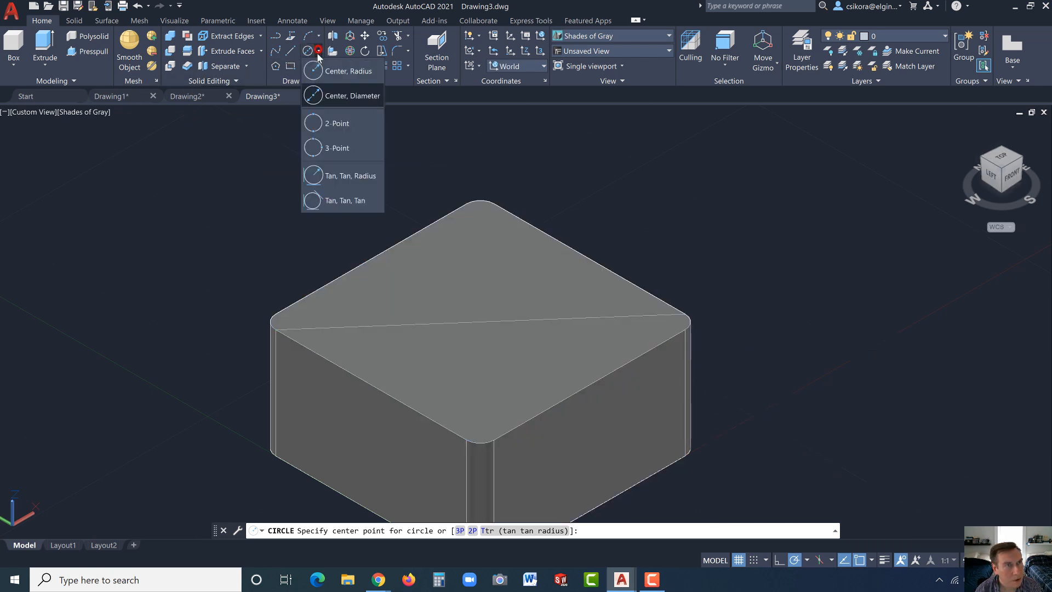
pyautogui.click(328, 96)
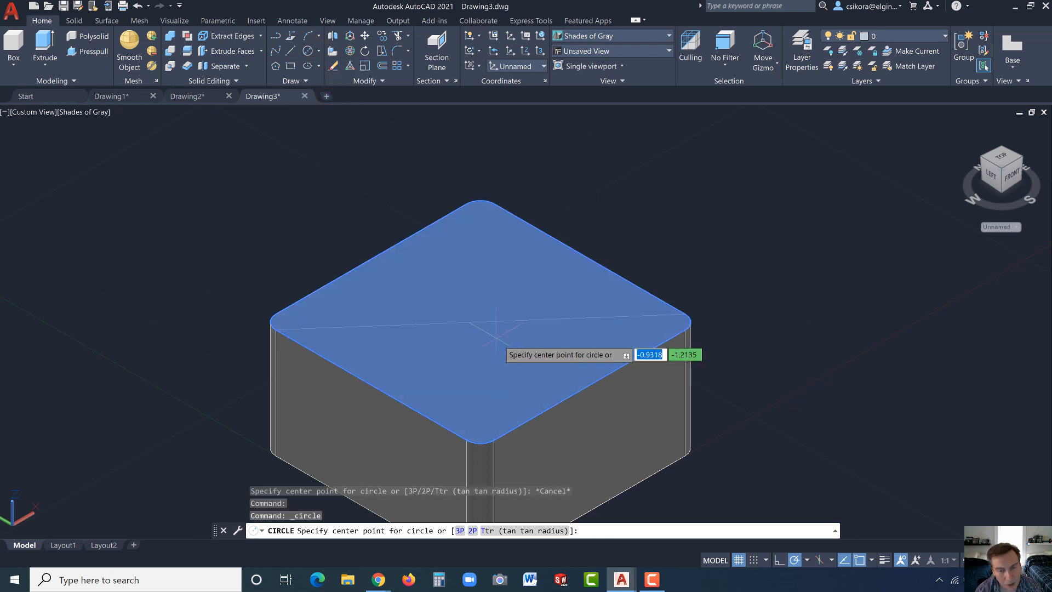
pyautogui.click(480, 321)
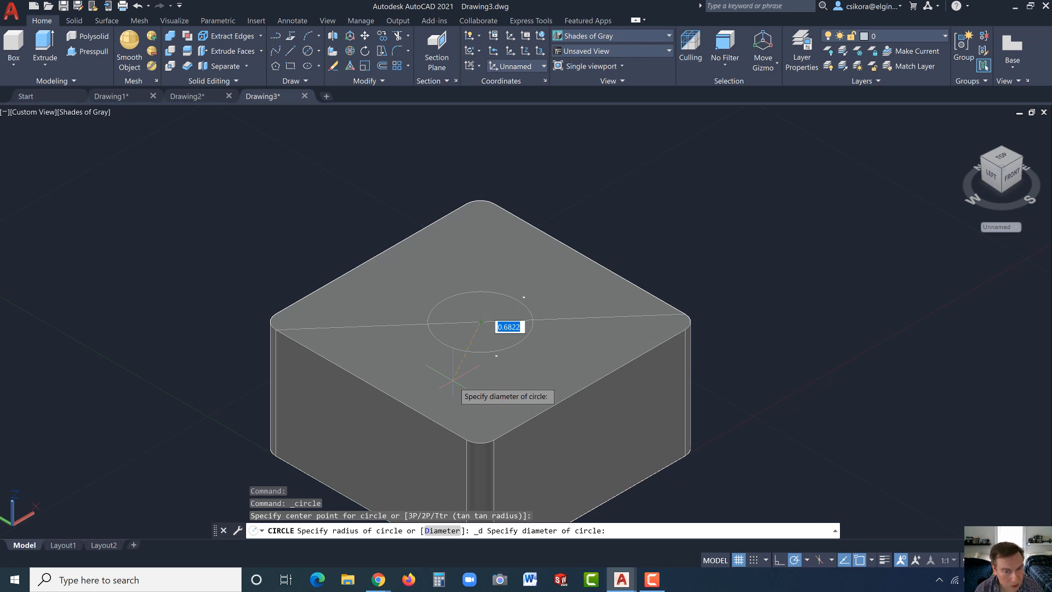
pyautogui.write('1.25')
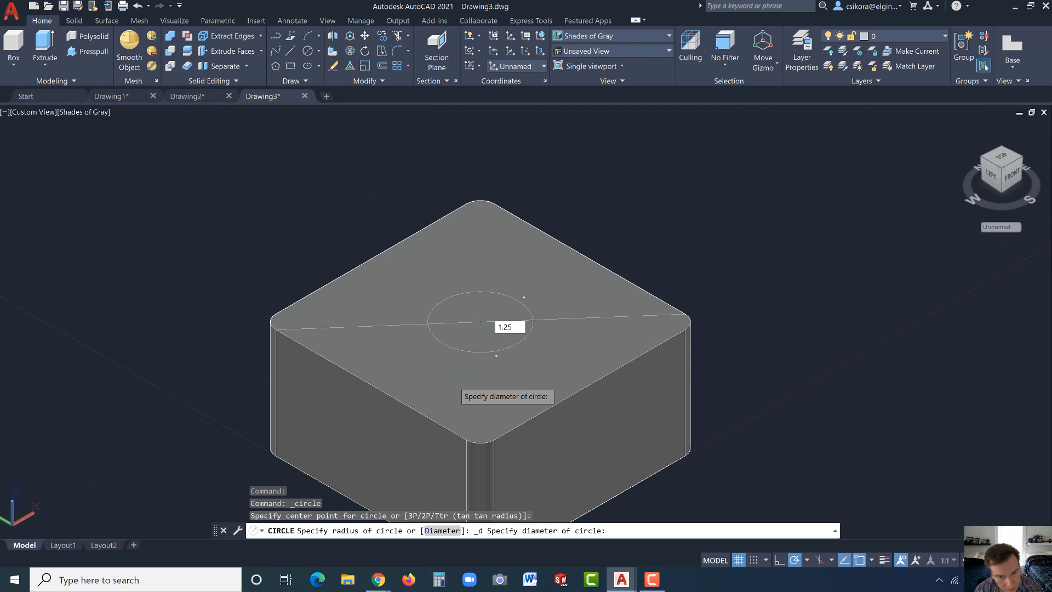
pyautogui.press('Return')
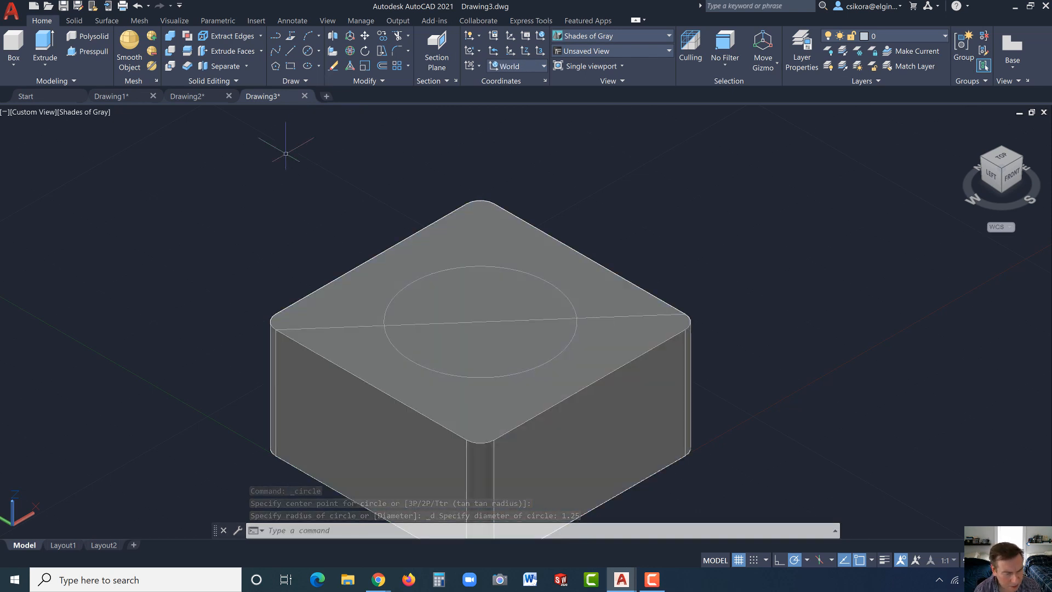
# Draw a concentric circle of diameter .5 at the diagonal line's midpoint on the top face.
pyautogui.click(318, 51)
pyautogui.click(340, 96)
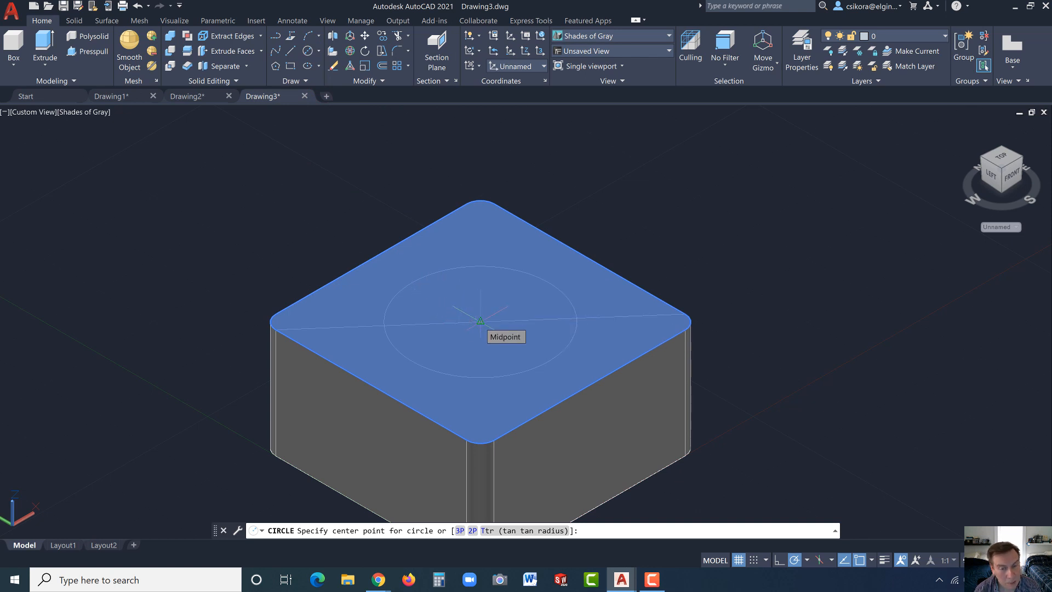
pyautogui.click(480, 320)
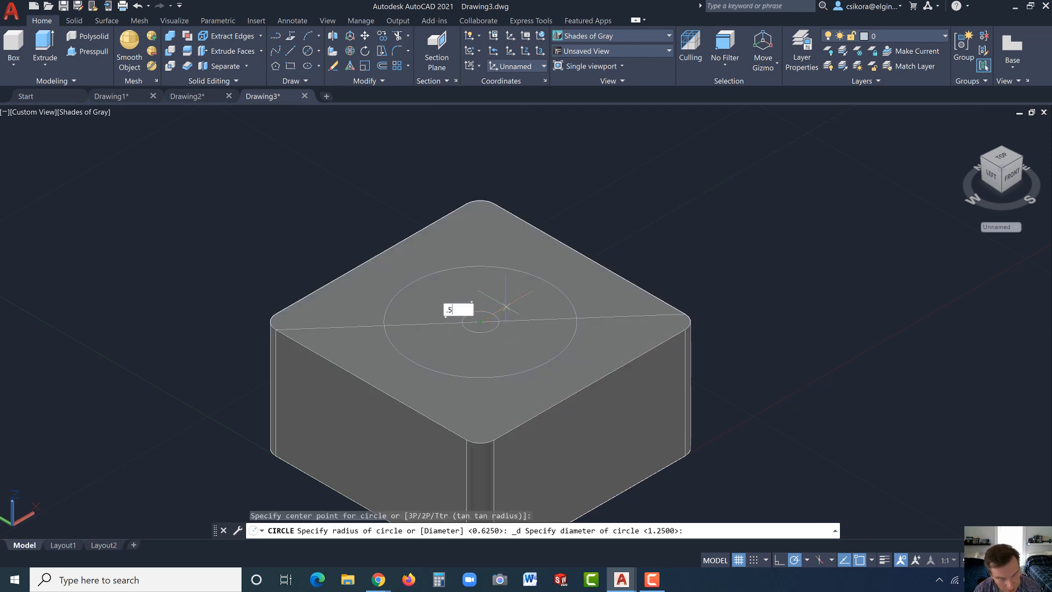
pyautogui.press('Return')
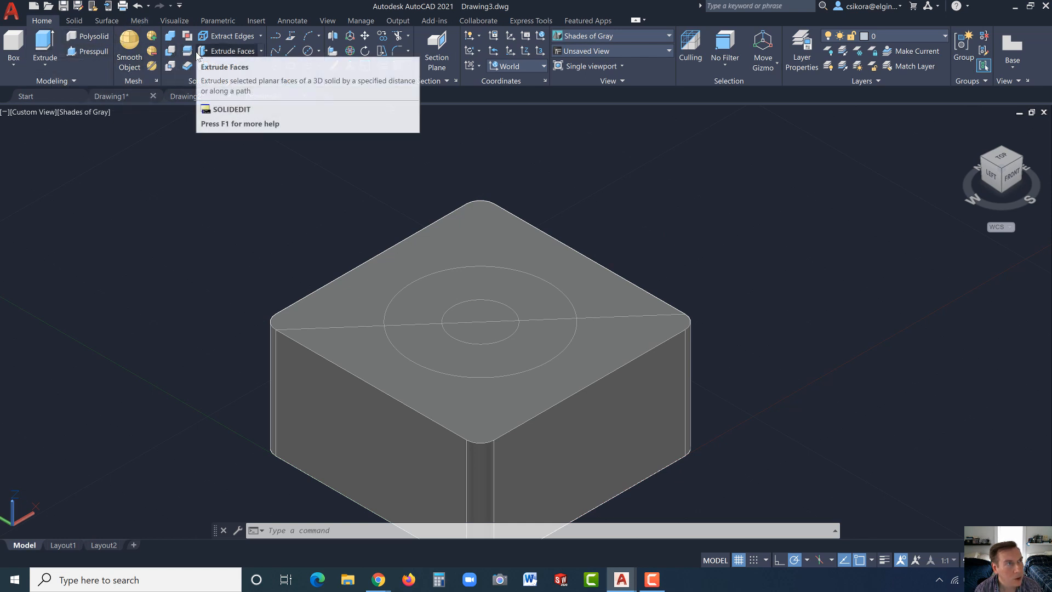
pyautogui.click(99, 52)
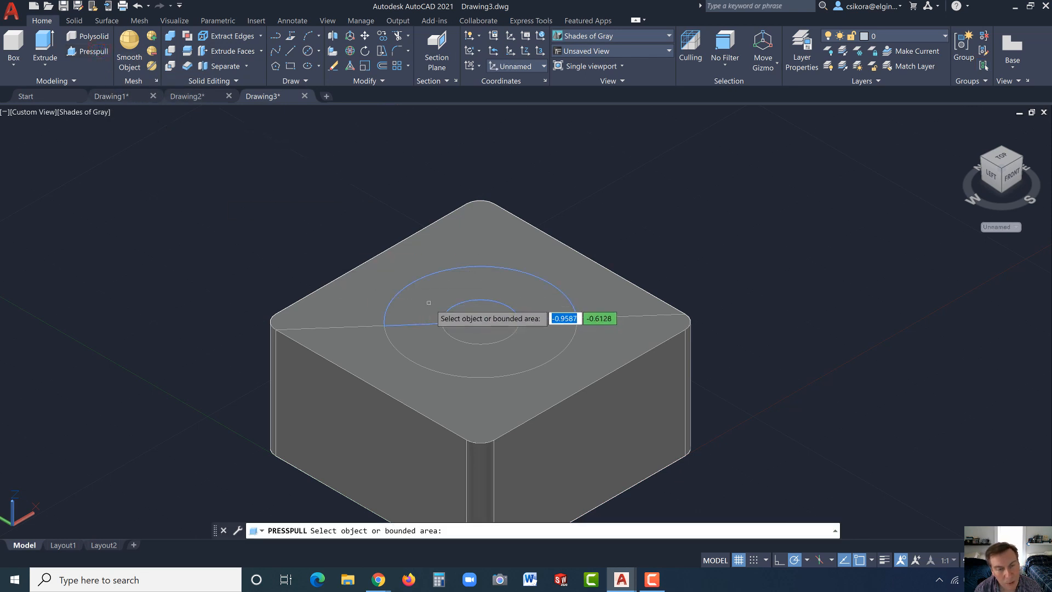
pyautogui.click(419, 342)
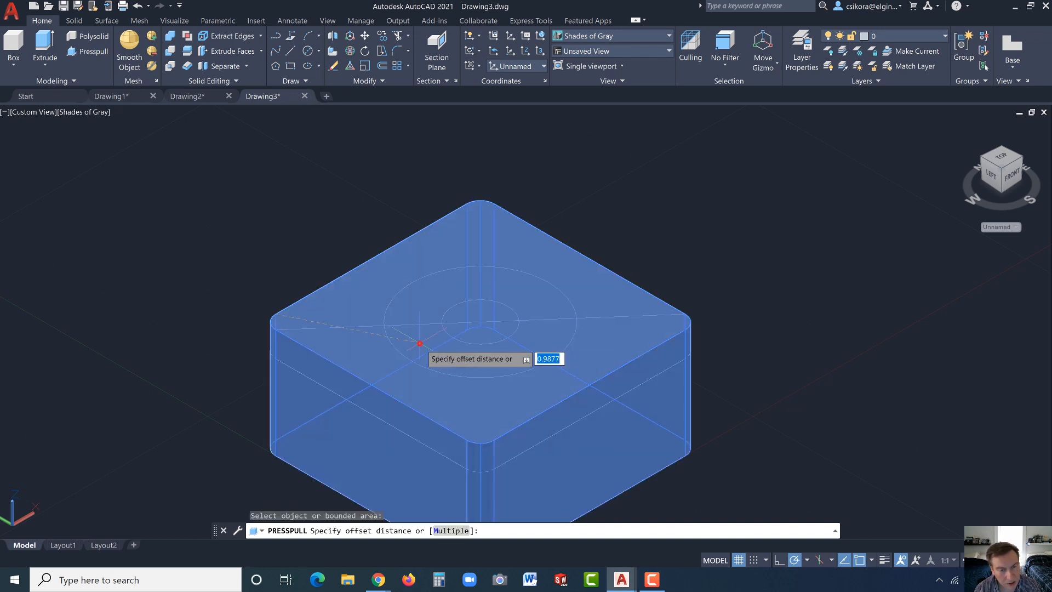
pyautogui.press('Escape')
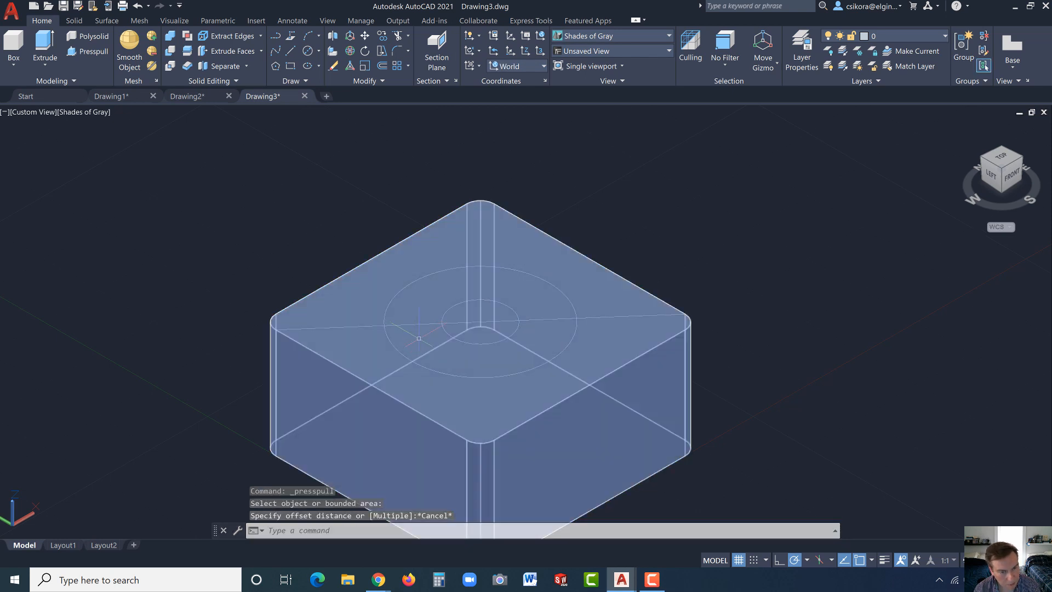
# Press-pull both halves of the ring between the two circles upward by .5, checking the front bezel drawing in the PDF manual in Chrome.
pyautogui.click(83, 51)
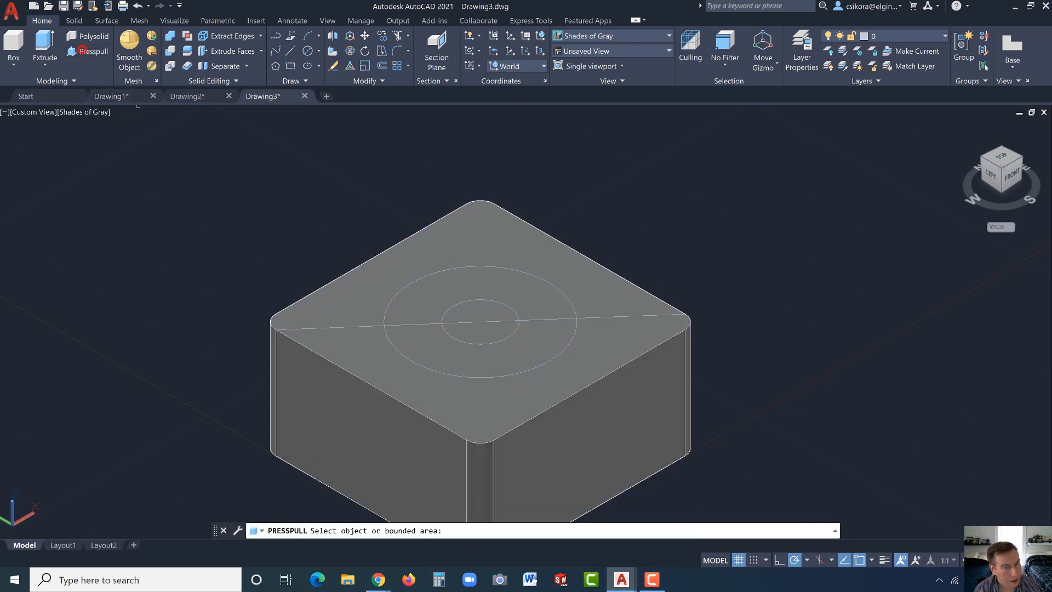
pyautogui.click(432, 294)
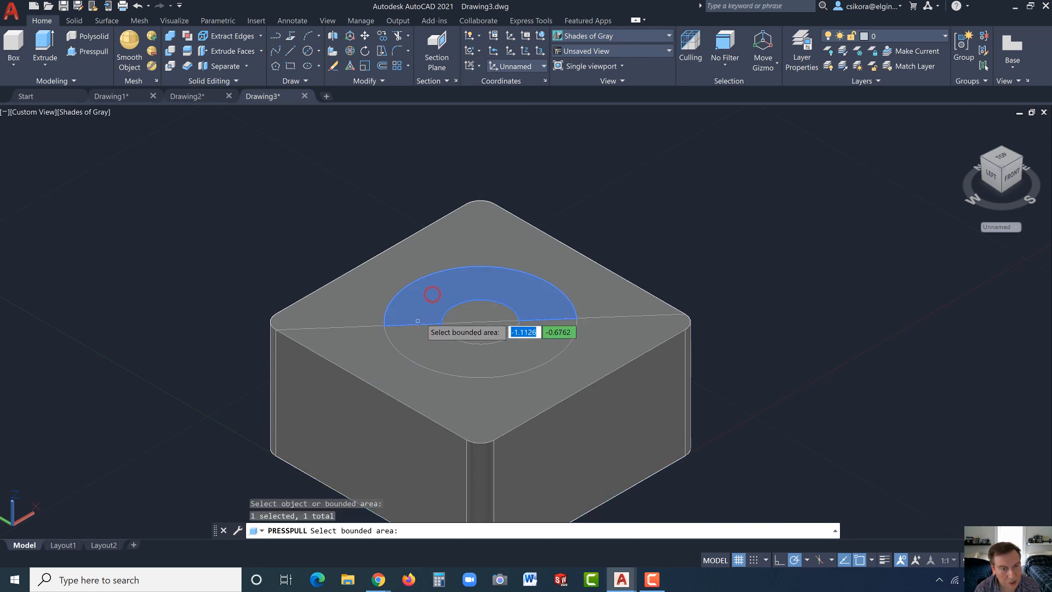
pyautogui.click(424, 338)
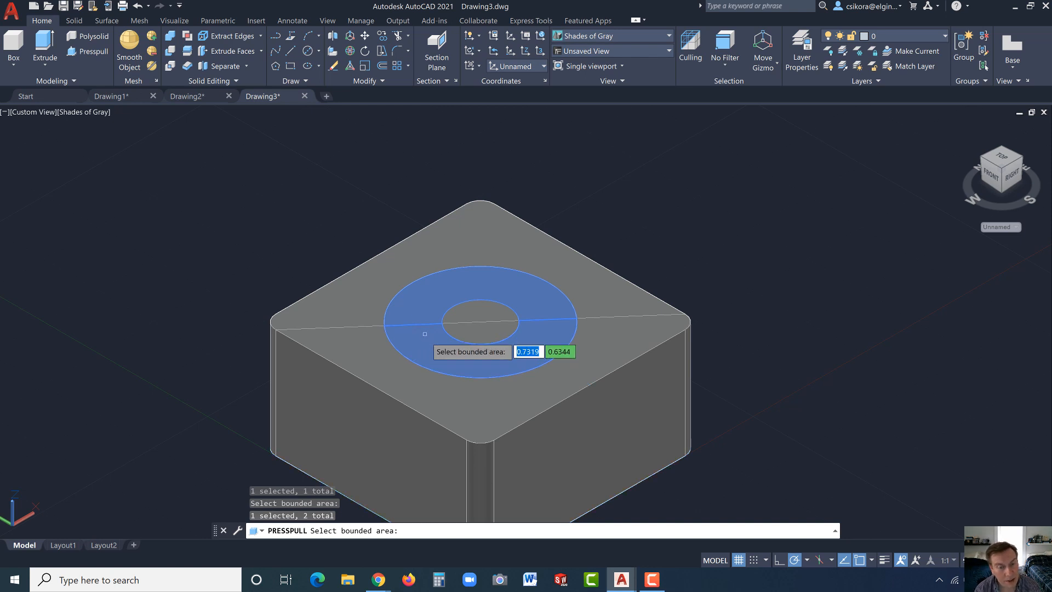
pyautogui.press('Return')
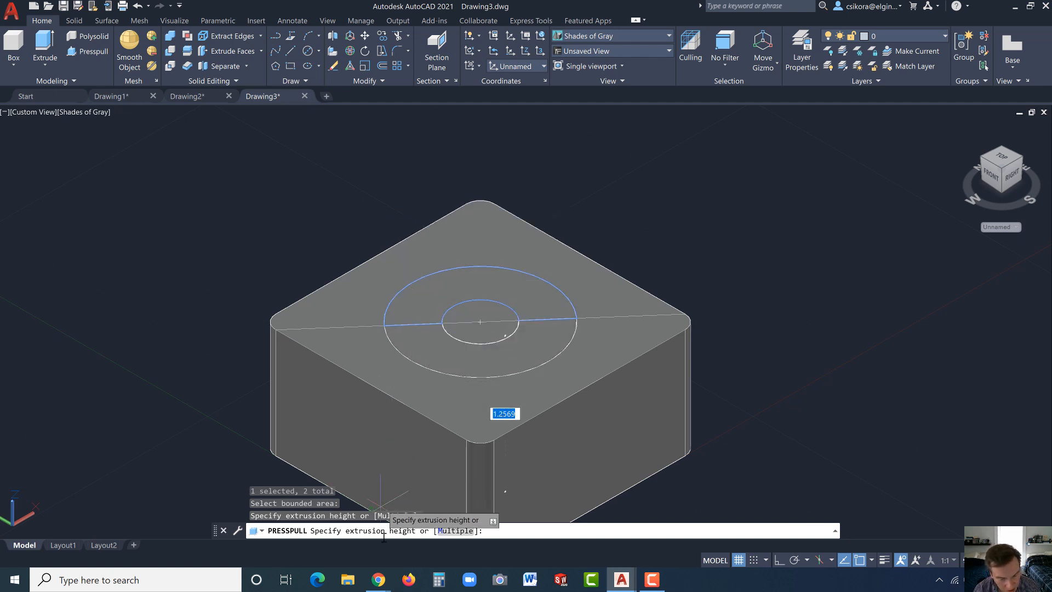
pyautogui.click(379, 579)
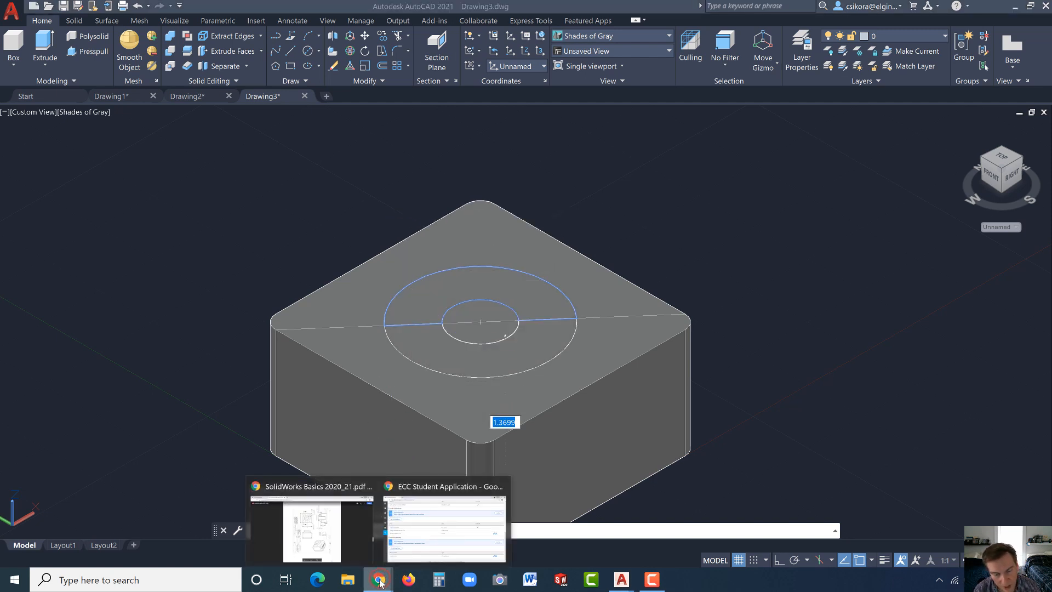
pyautogui.click(345, 548)
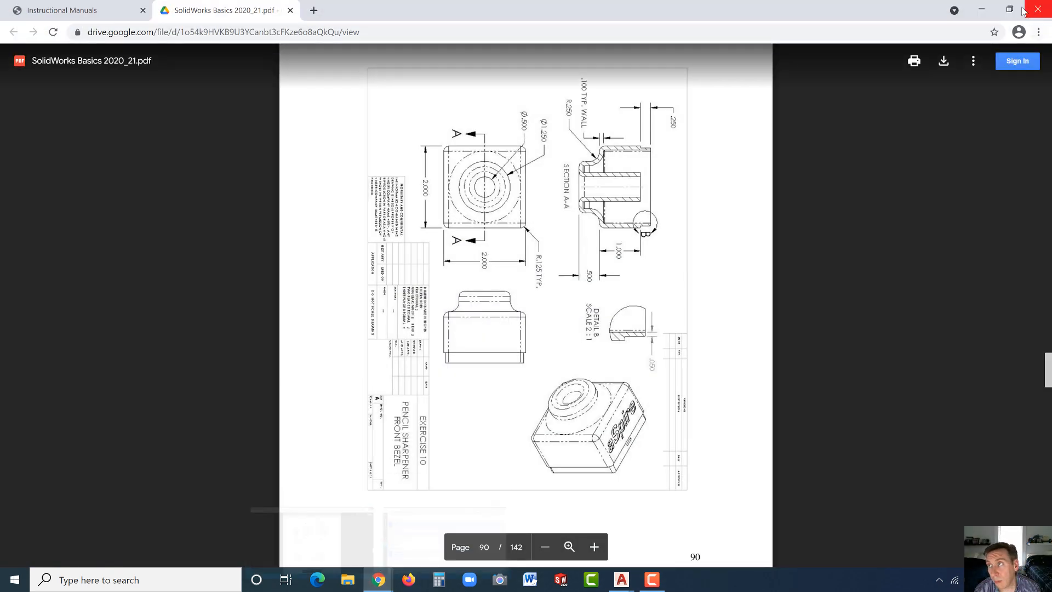
pyautogui.click(992, 10)
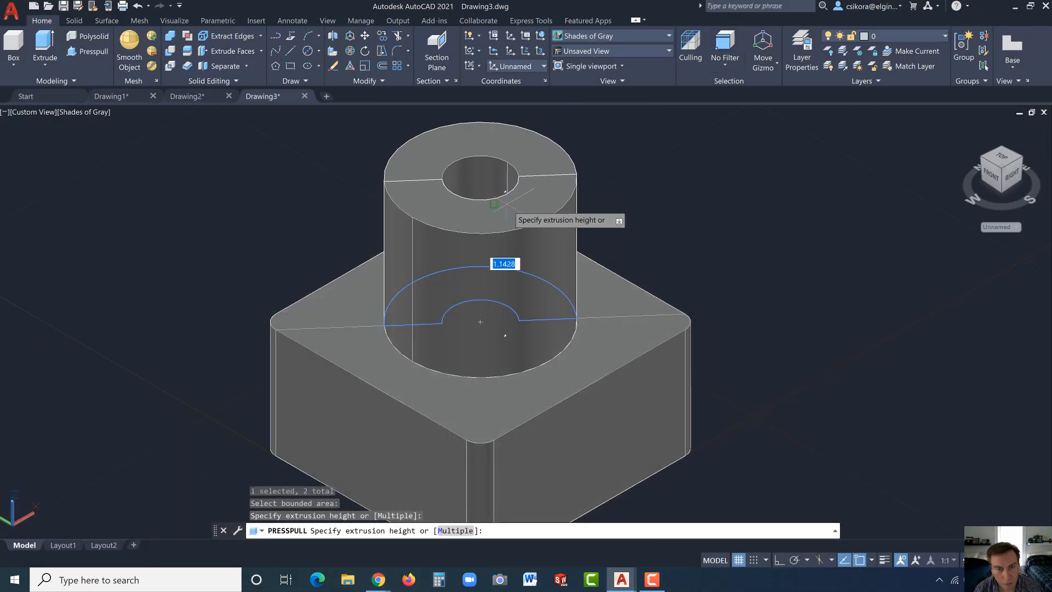
pyautogui.write('.5')
pyautogui.press('Return')
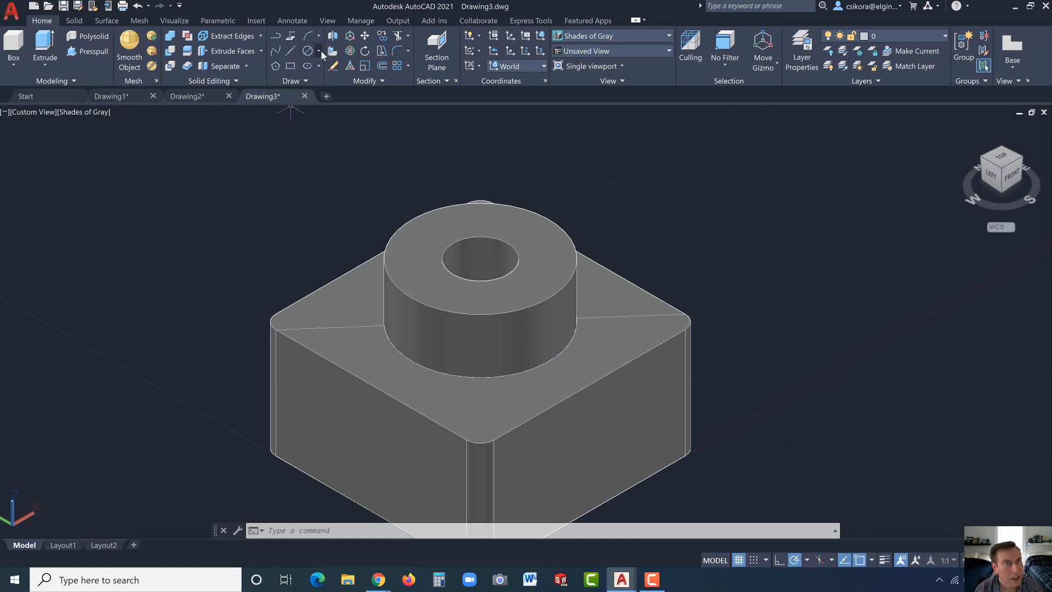
# Fillet the block's top perimeter, the ring's outer top edge and the hole's top edge with a radius of .1.
pyautogui.click(75, 21)
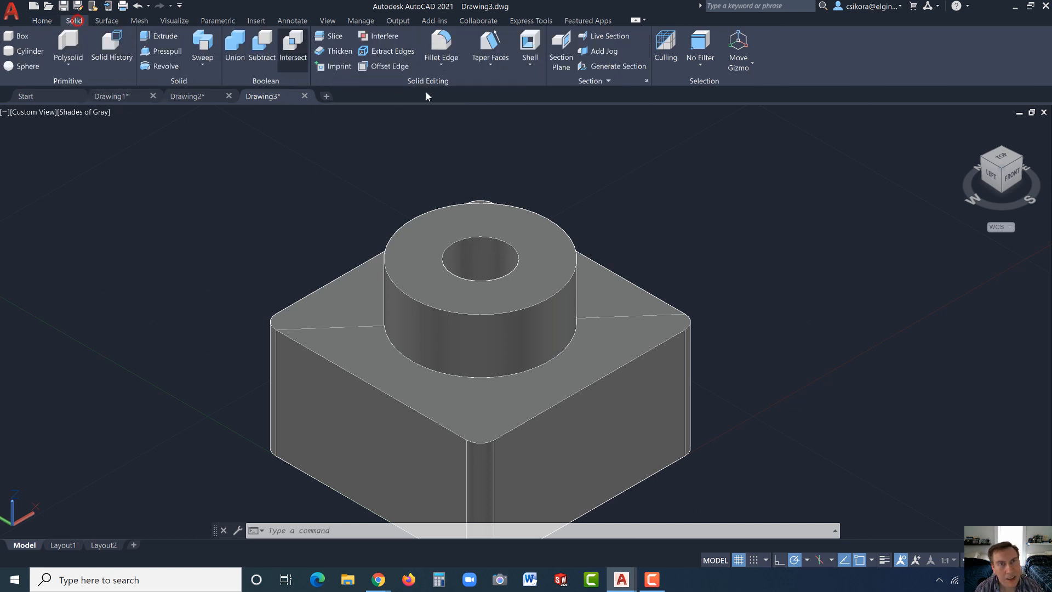
pyautogui.click(438, 49)
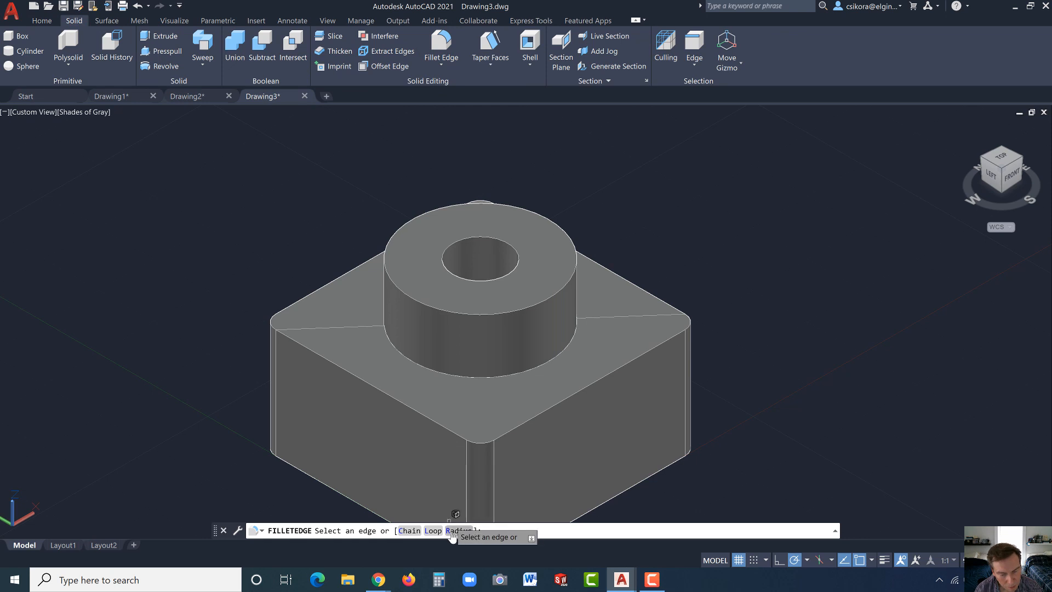
pyautogui.click(432, 531)
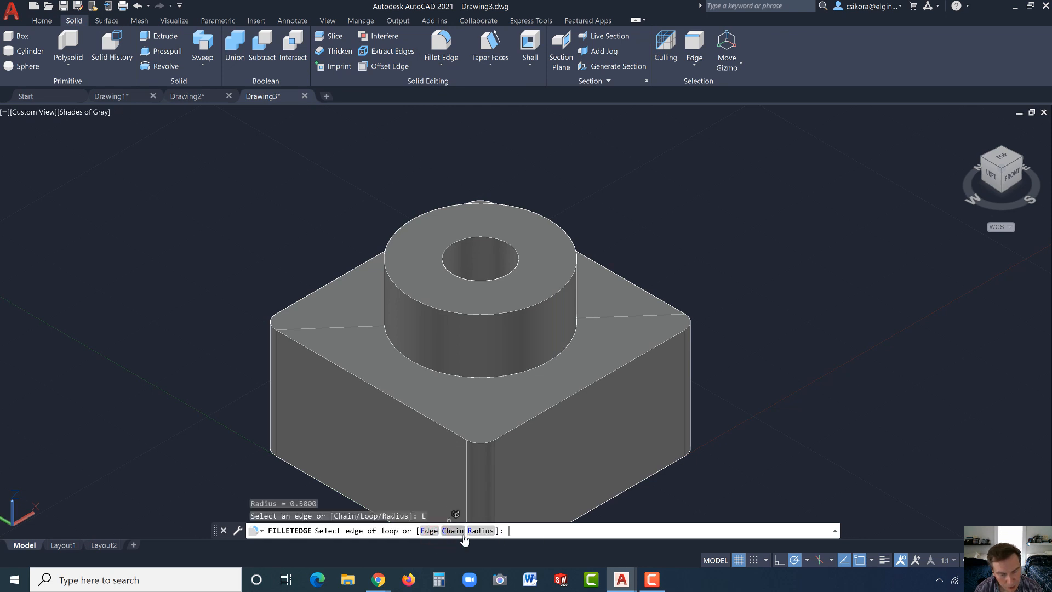
pyautogui.click(458, 532)
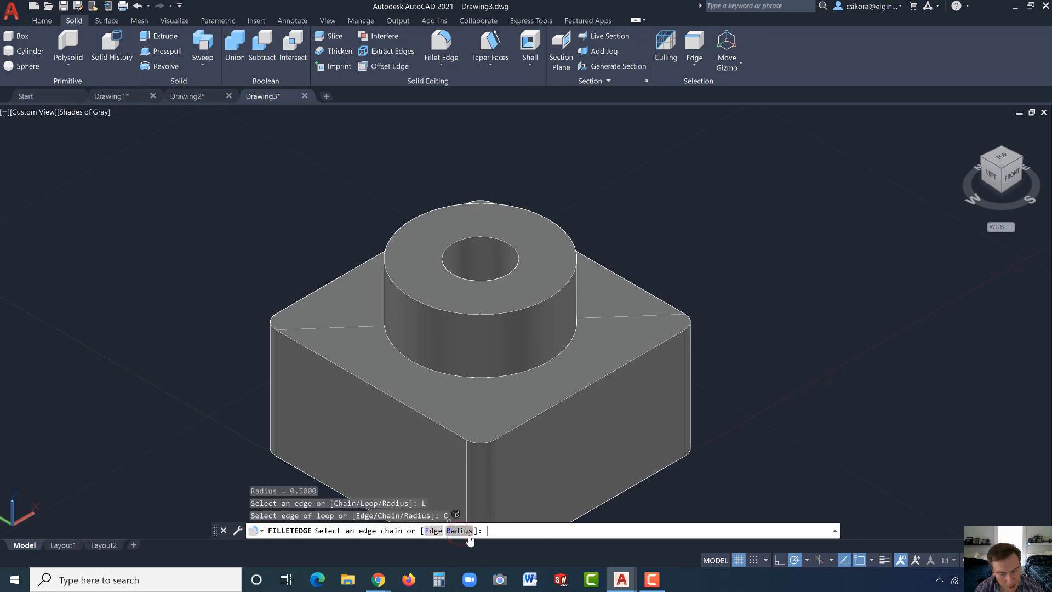
pyautogui.click(460, 530)
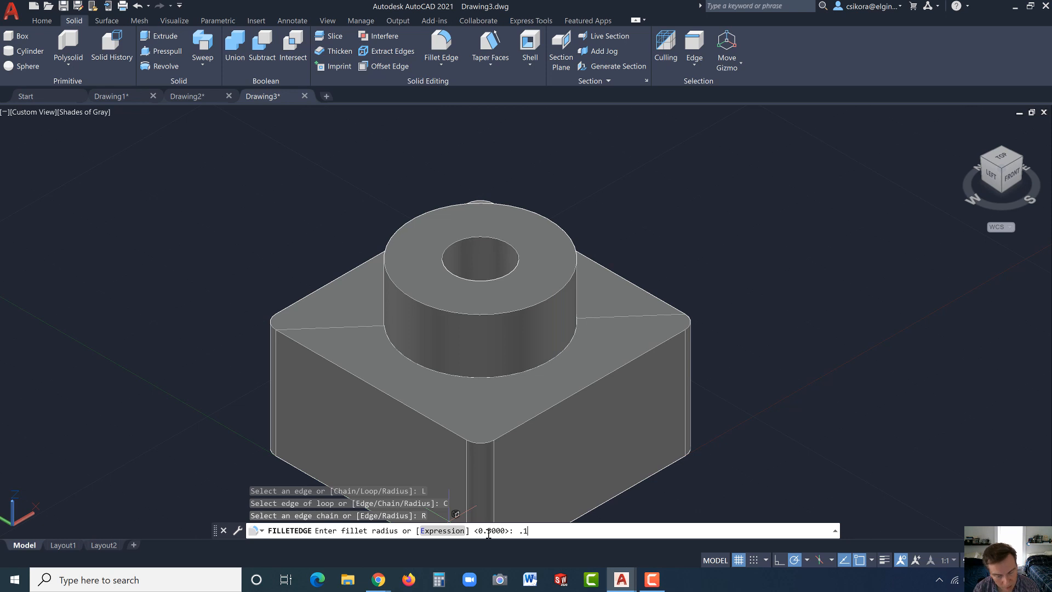
pyautogui.press('Return')
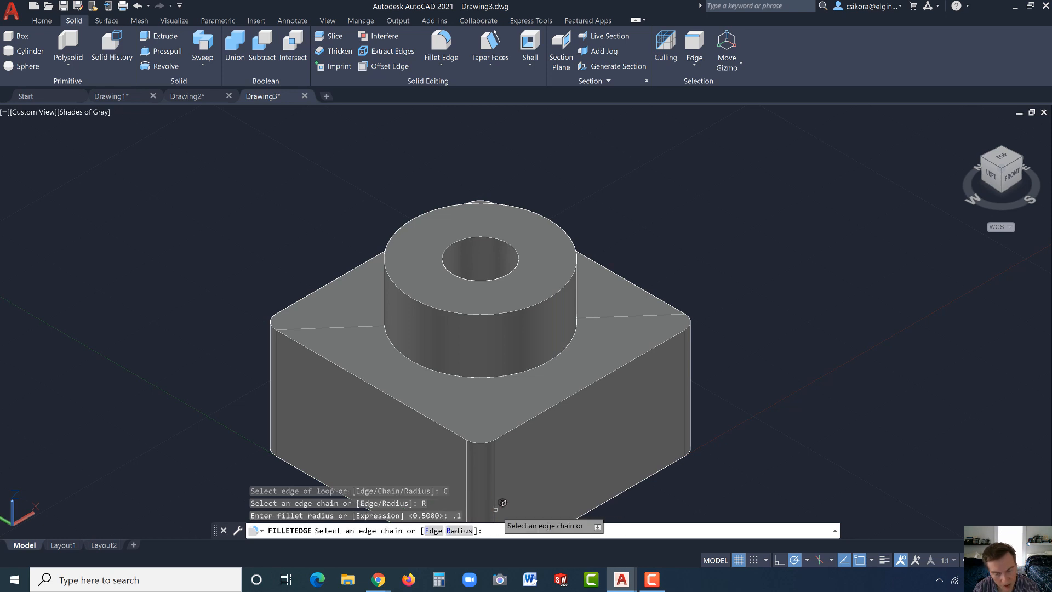
pyautogui.click(530, 417)
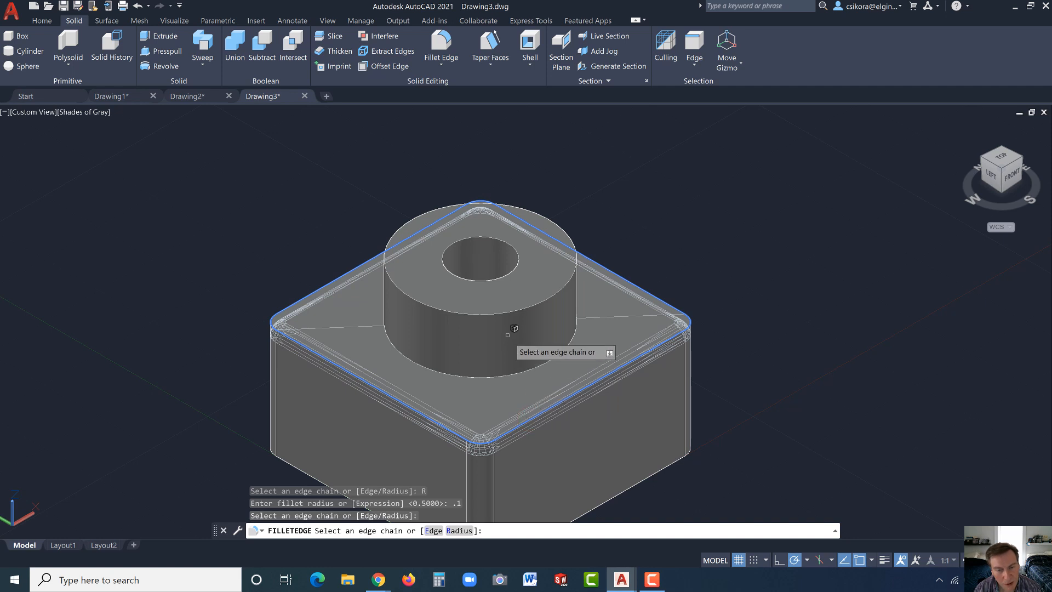
pyautogui.click(501, 313)
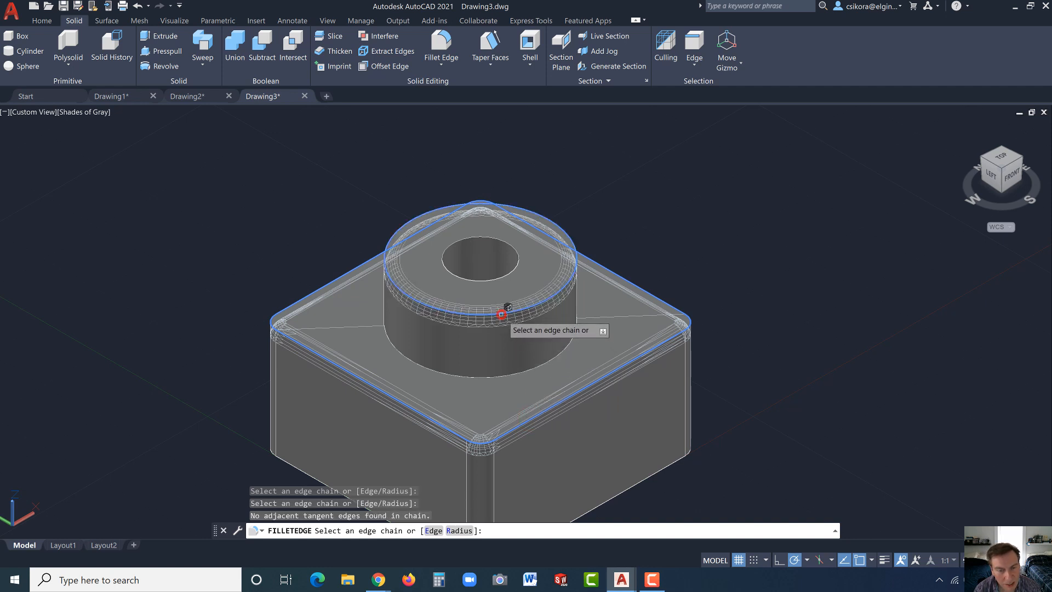
pyautogui.click(482, 280)
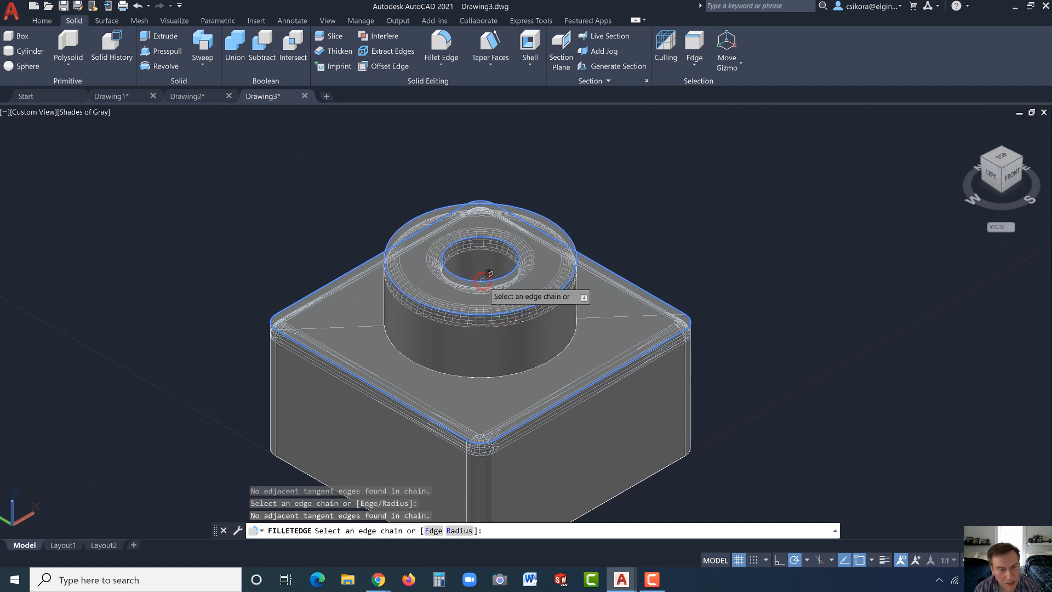
pyautogui.press('Return')
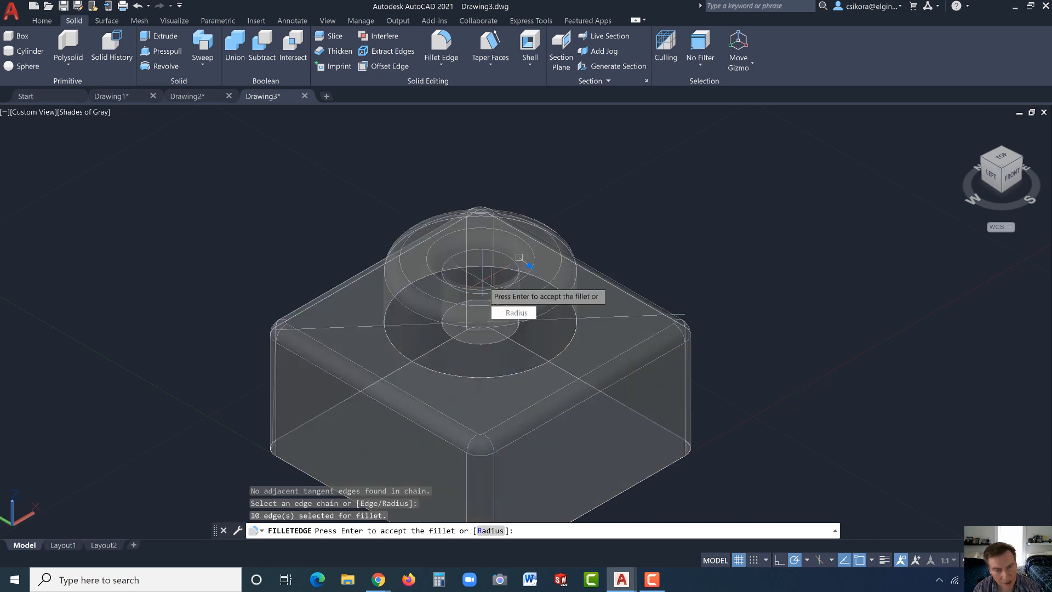
pyautogui.press('Return')
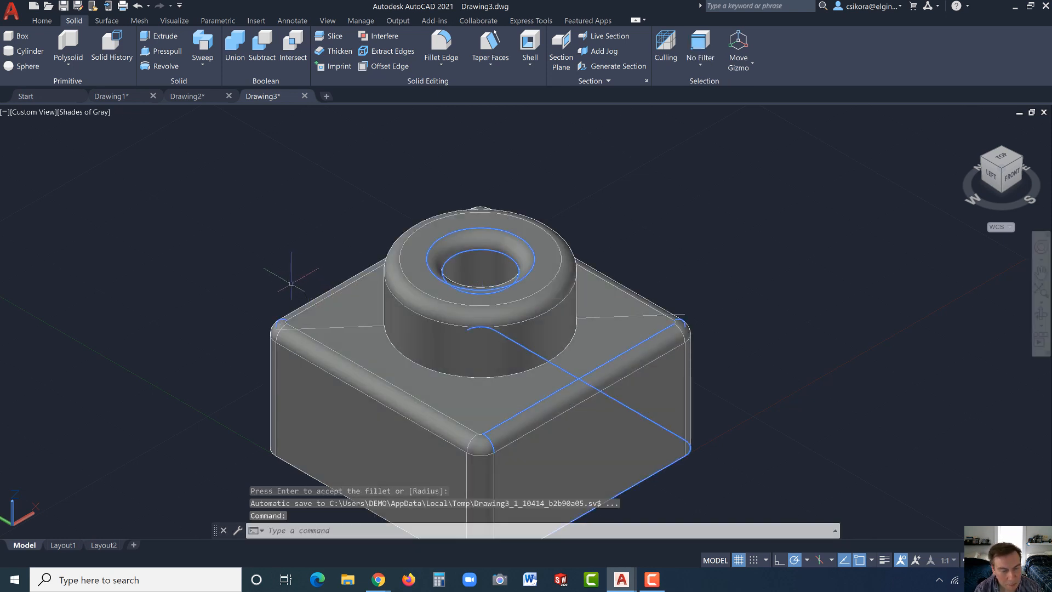
# Fillet the edge where the ring's base meets the block's top face with a radius of .25.
pyautogui.press('Return')
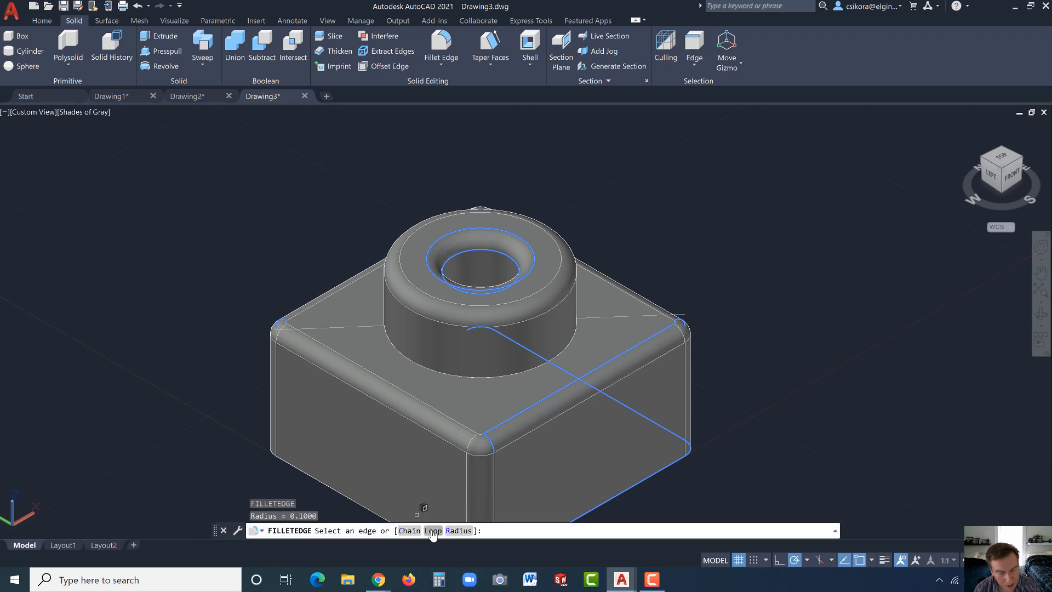
pyautogui.click(433, 530)
pyautogui.click(456, 530)
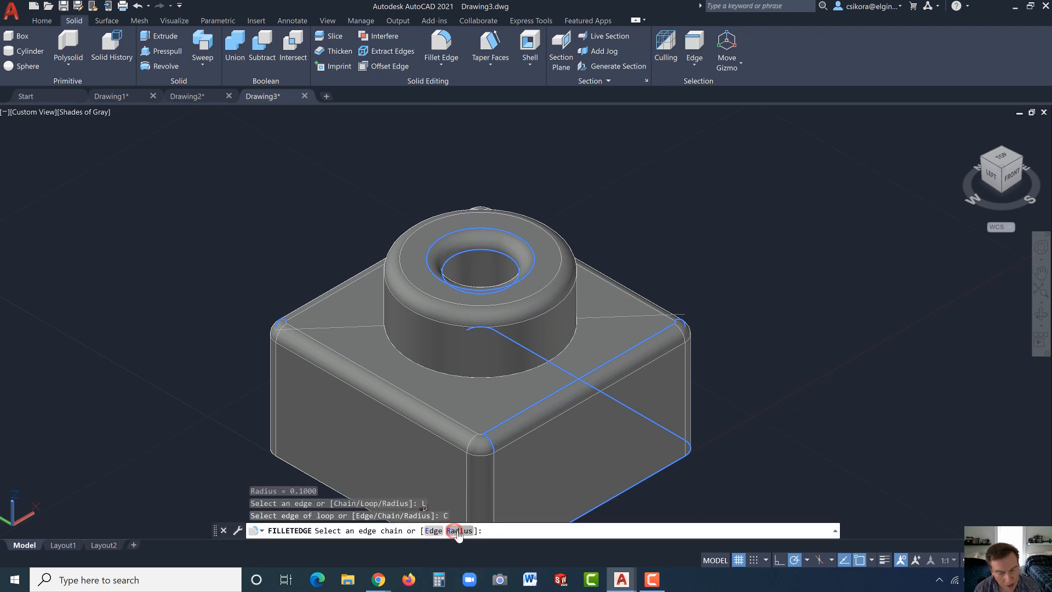
pyautogui.click(458, 531)
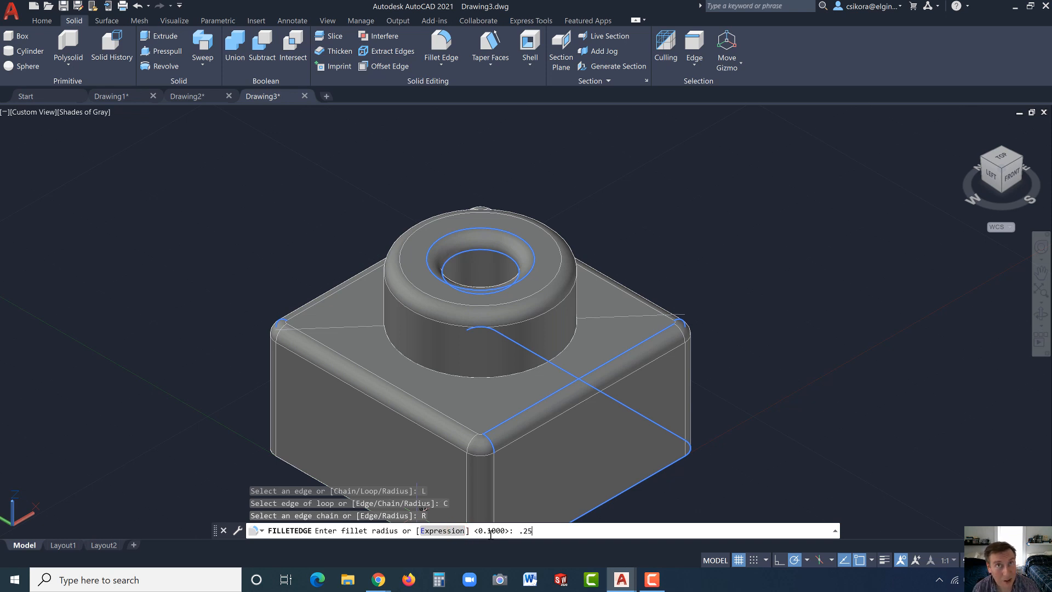
pyautogui.press('Return')
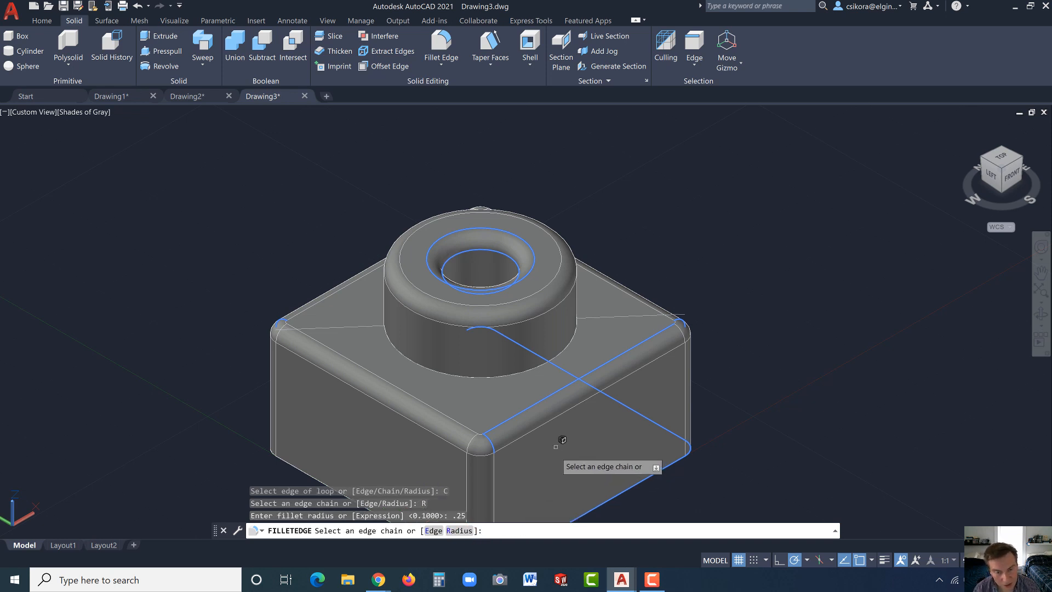
pyautogui.click(503, 377)
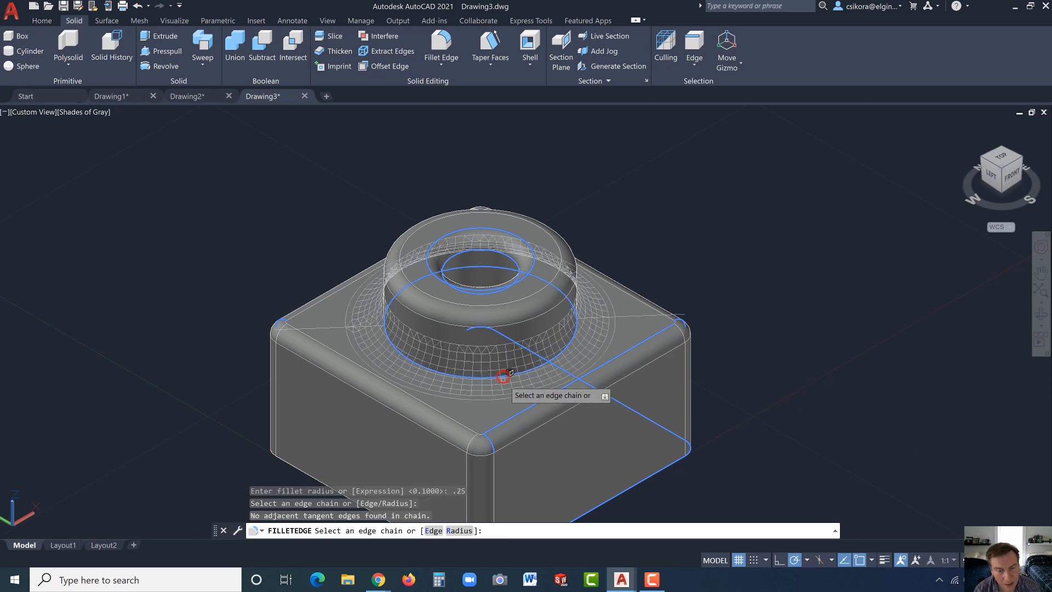
pyautogui.press('Return')
pyautogui.press('Return')
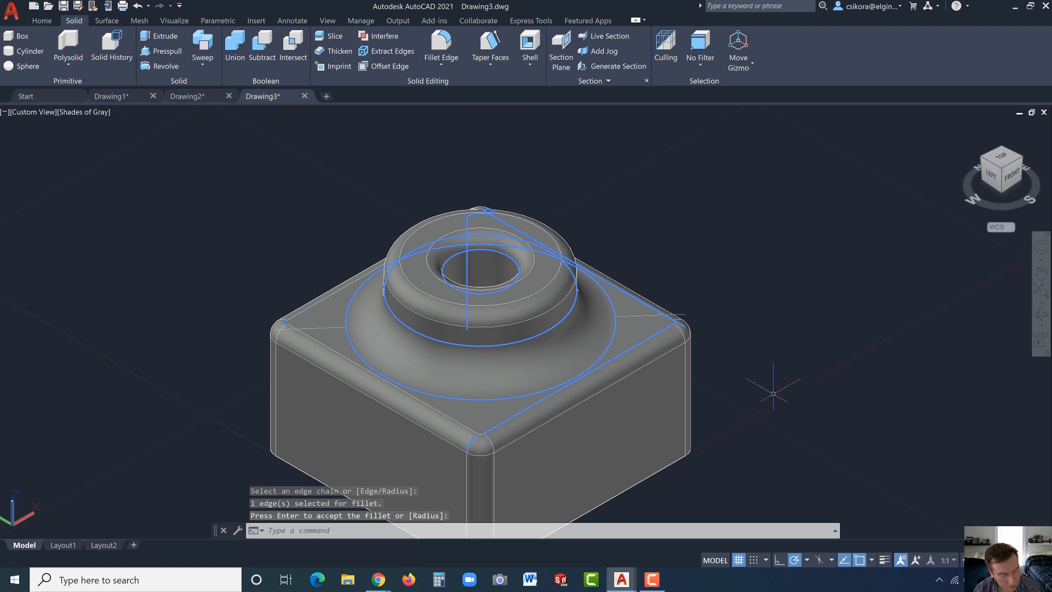
pyautogui.press('Escape')
pyautogui.press('Escape')
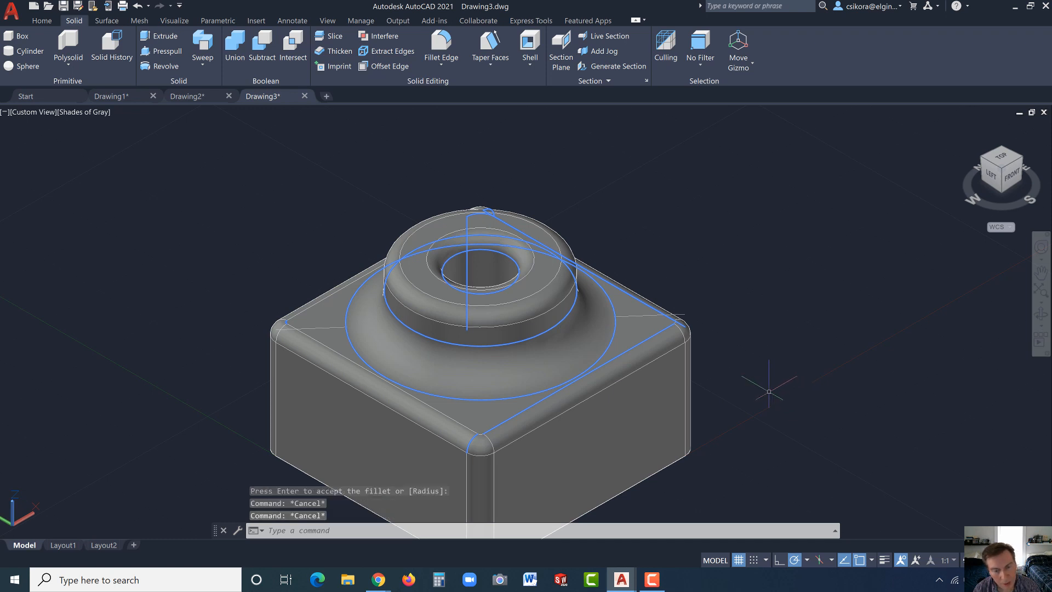
pyautogui.click(674, 418)
pyautogui.press('Escape')
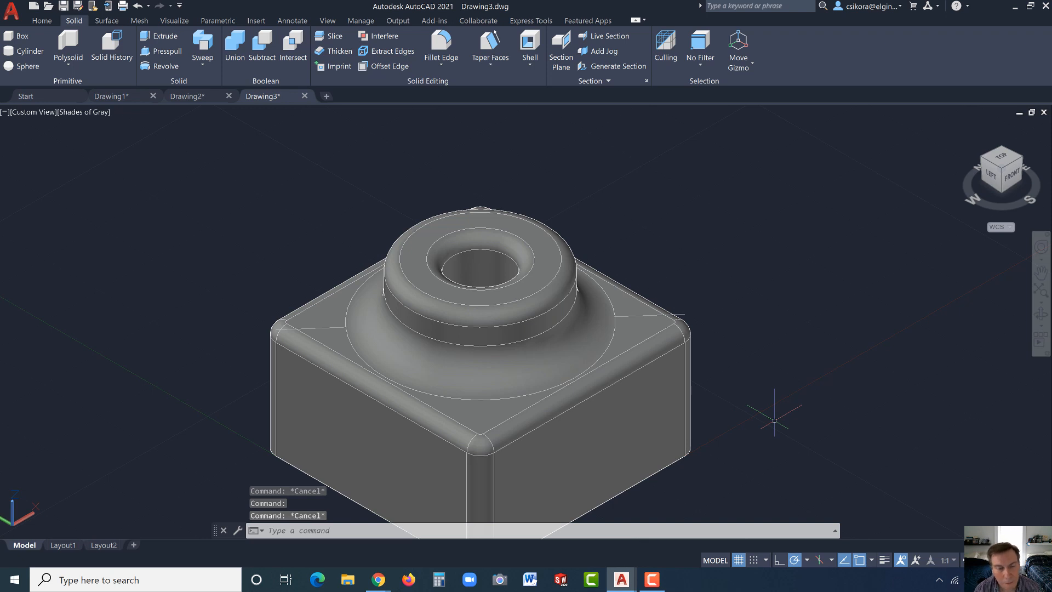
# Assign the filleted front bezel solid to the FRONT layer and clear the selection.
pyautogui.scroll(-2, 766, 410)
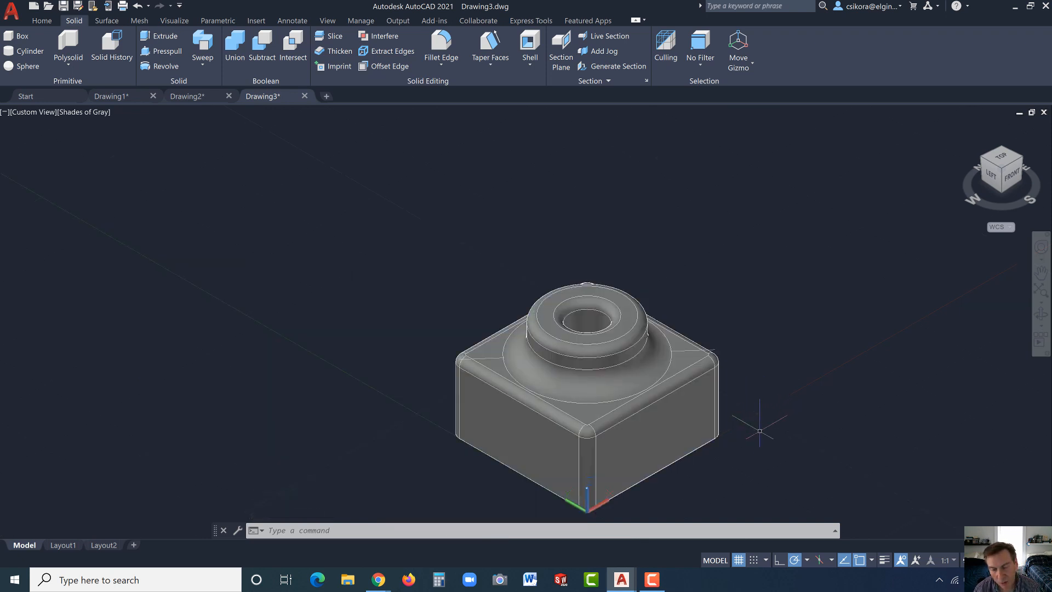
pyautogui.keyDown('shift'); pyautogui.moveTo(759, 431); pyautogui.dragTo(715, 427, button='middle'); pyautogui.keyUp('shift')
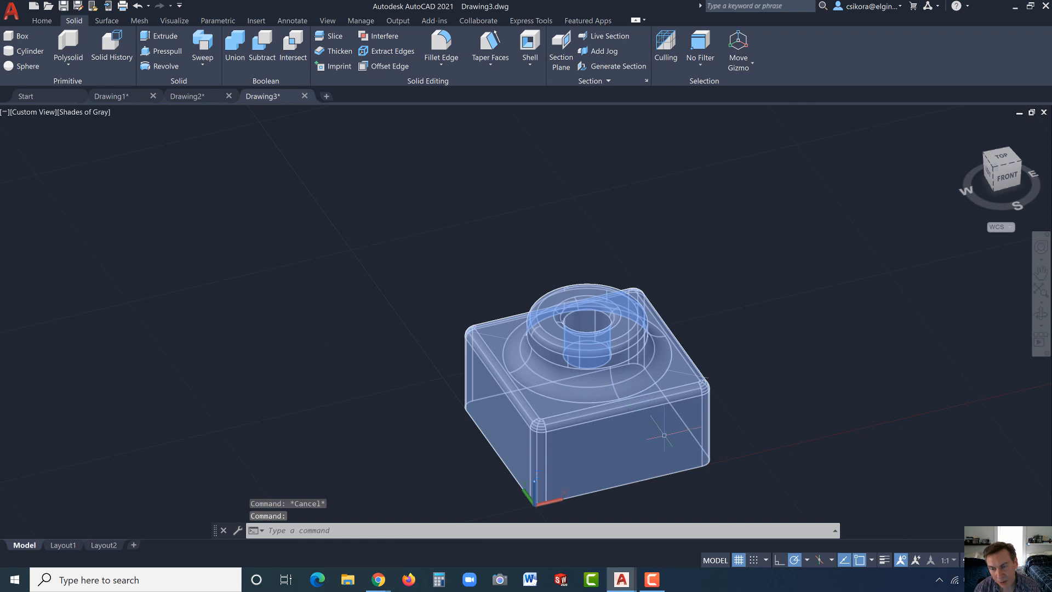
pyautogui.click(39, 20)
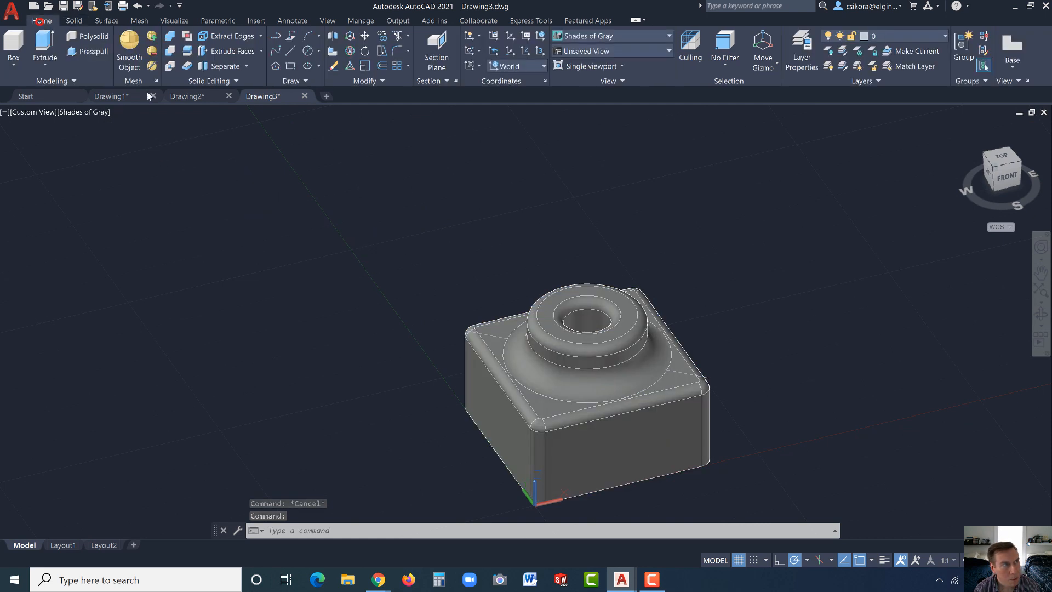
pyautogui.click(627, 442)
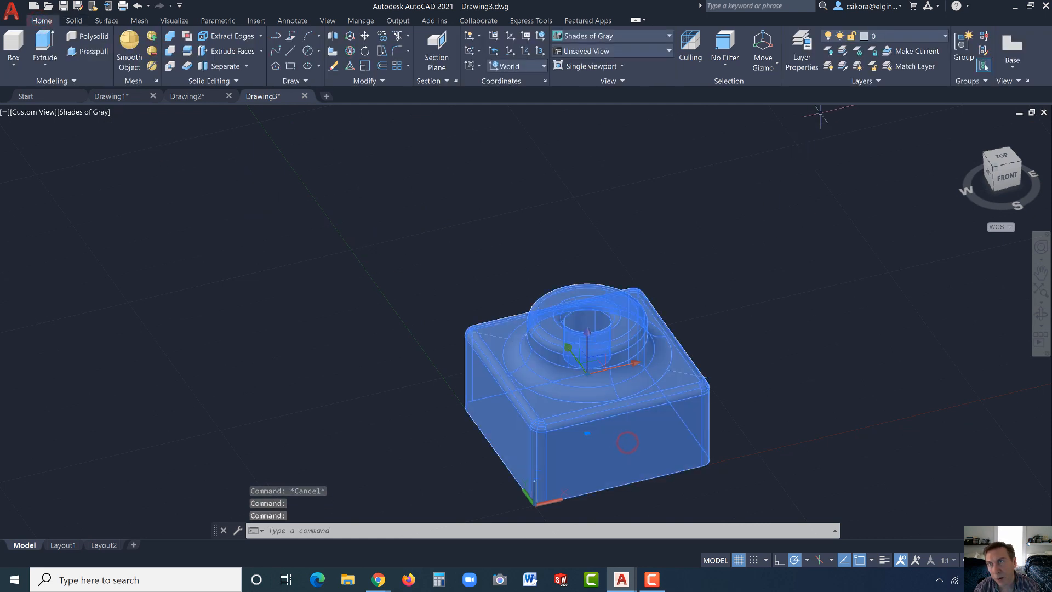
pyautogui.click(943, 37)
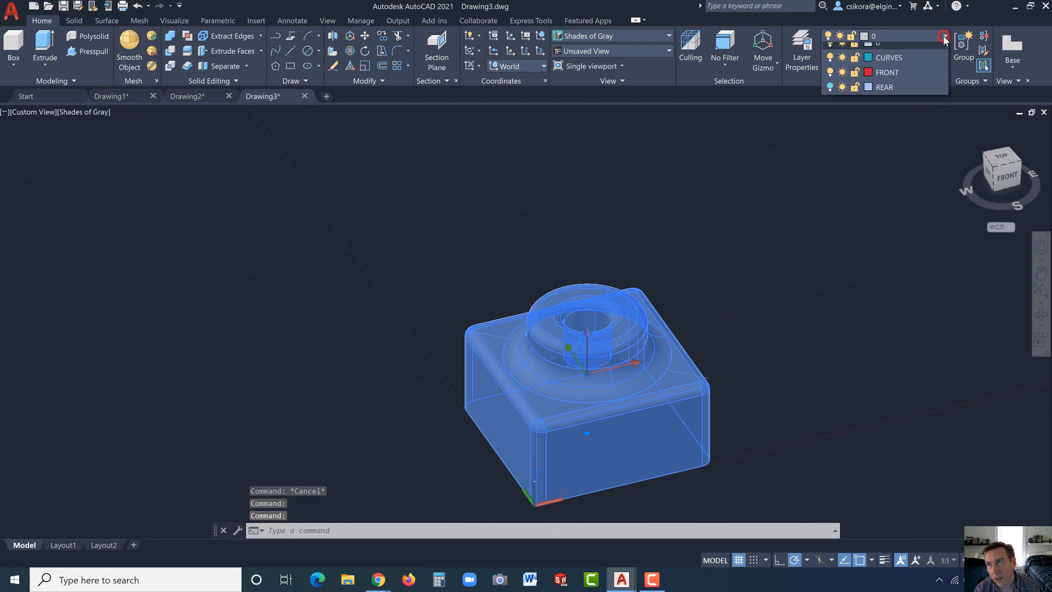
pyautogui.click(894, 79)
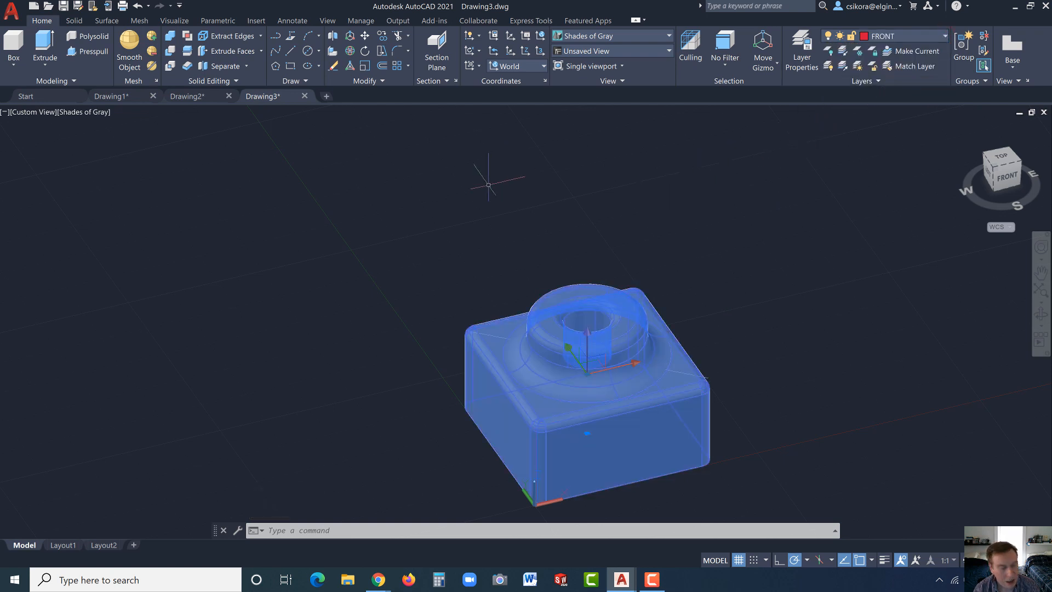
pyautogui.press('Return')
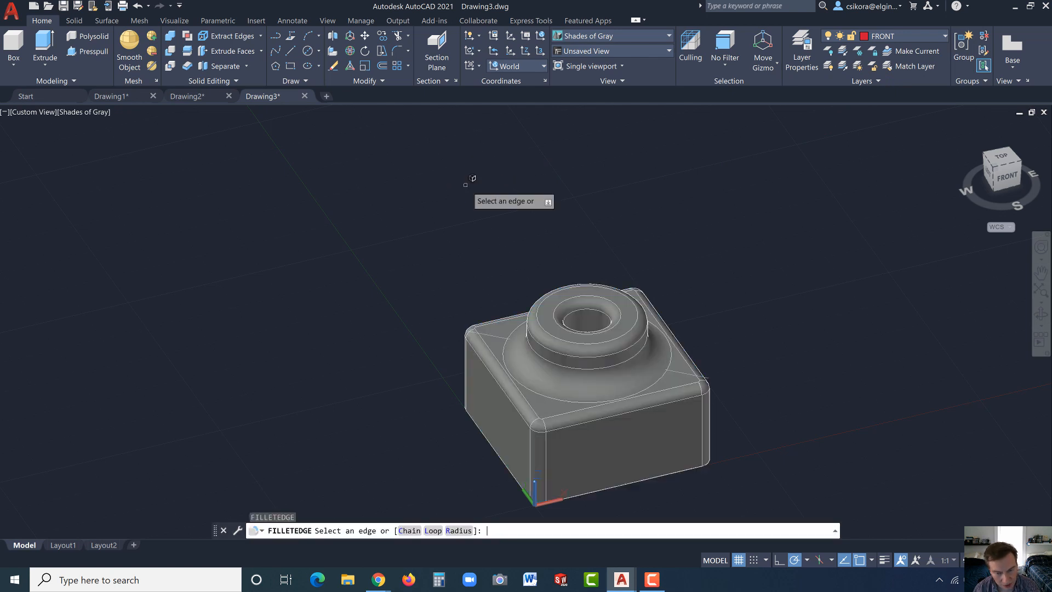
pyautogui.press('Escape')
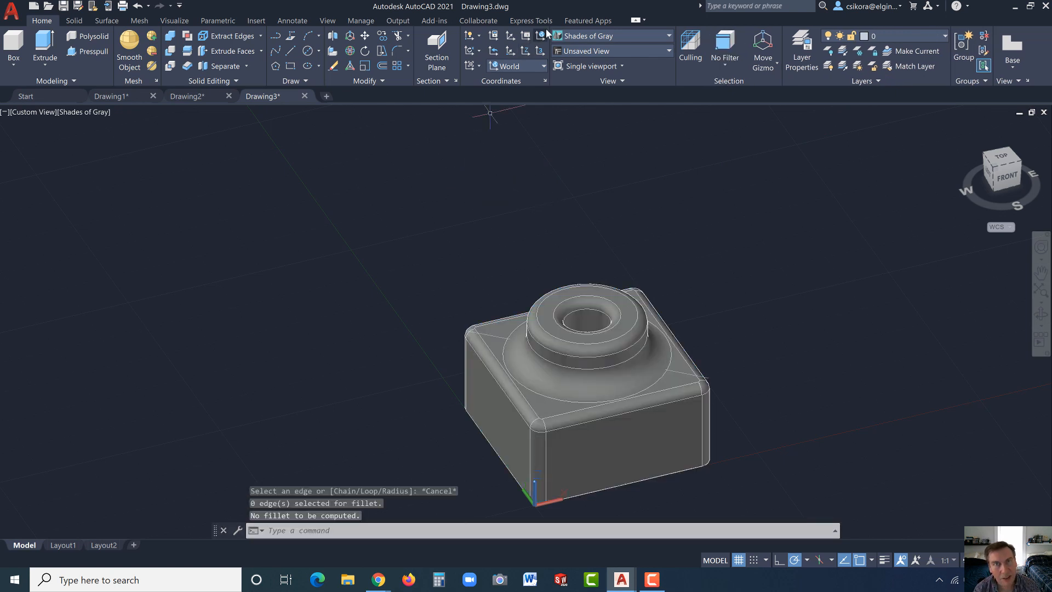
# Preview the bezel in the Conceptual and Realistic visual styles, and return to Shades of Gray.
pyautogui.click(565, 43)
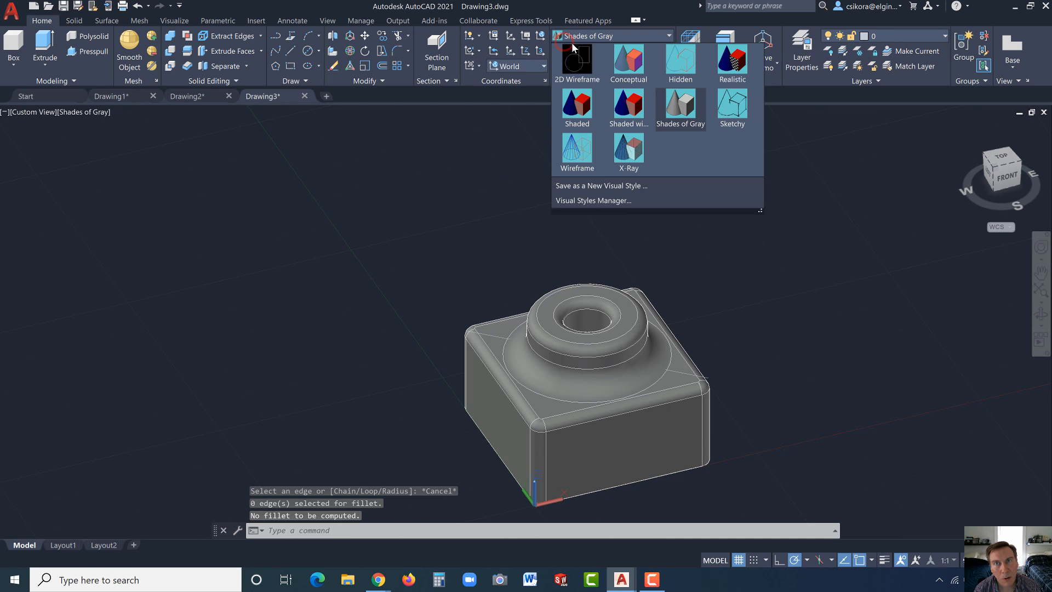
pyautogui.click(619, 64)
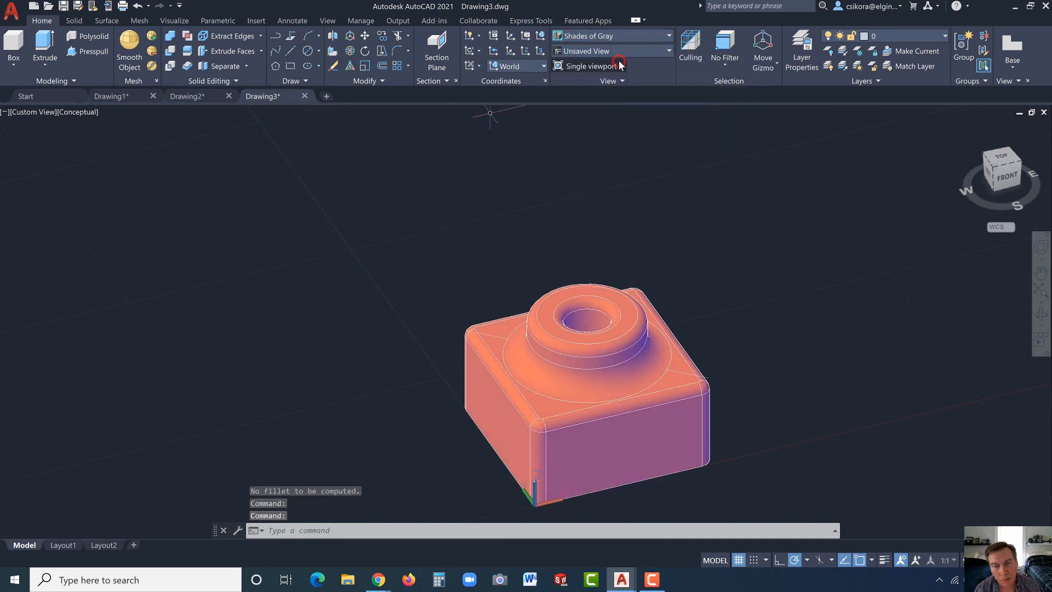
pyautogui.click(605, 36)
pyautogui.click(727, 61)
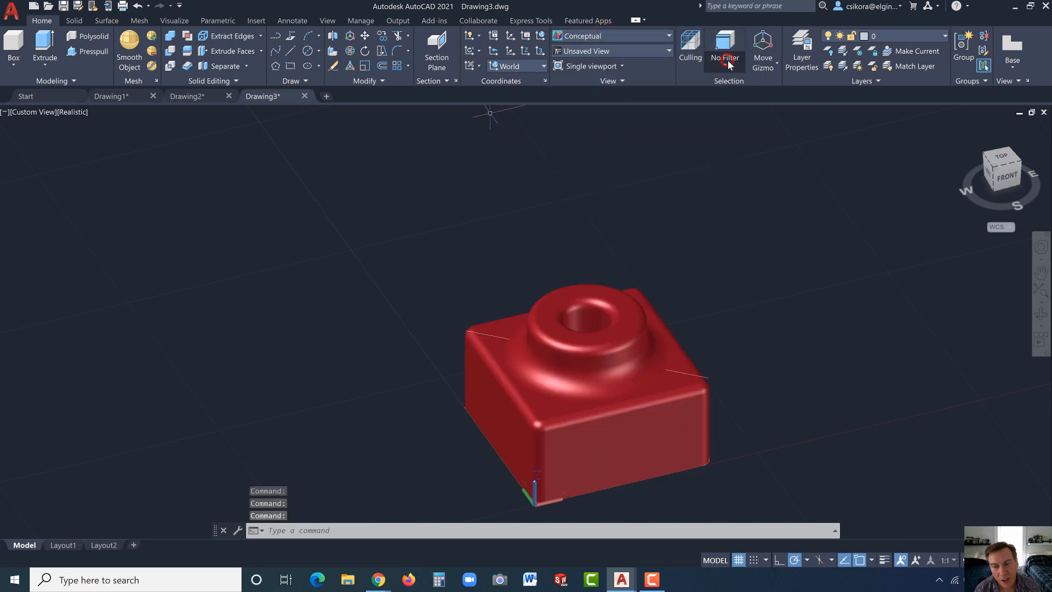
pyautogui.click(644, 37)
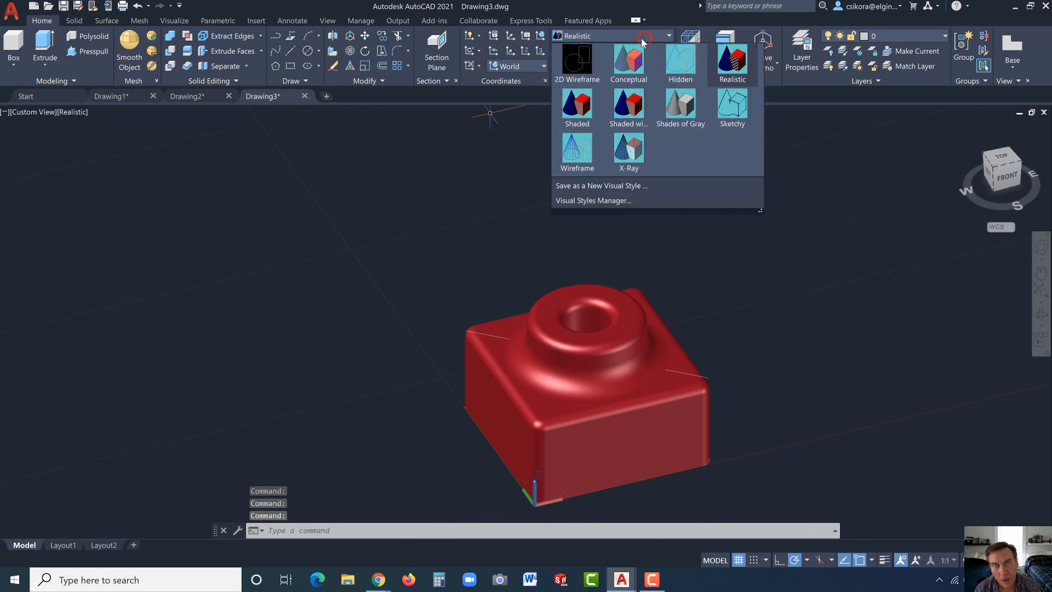
pyautogui.click(669, 104)
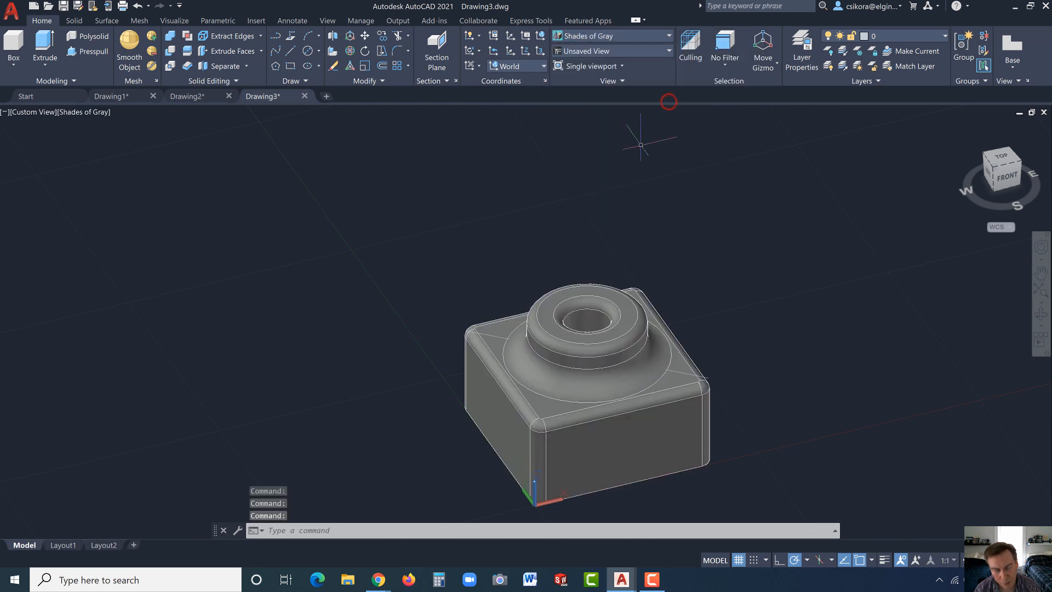
pyautogui.scroll(3, 664, 247)
pyautogui.scroll(-5, 656, 287)
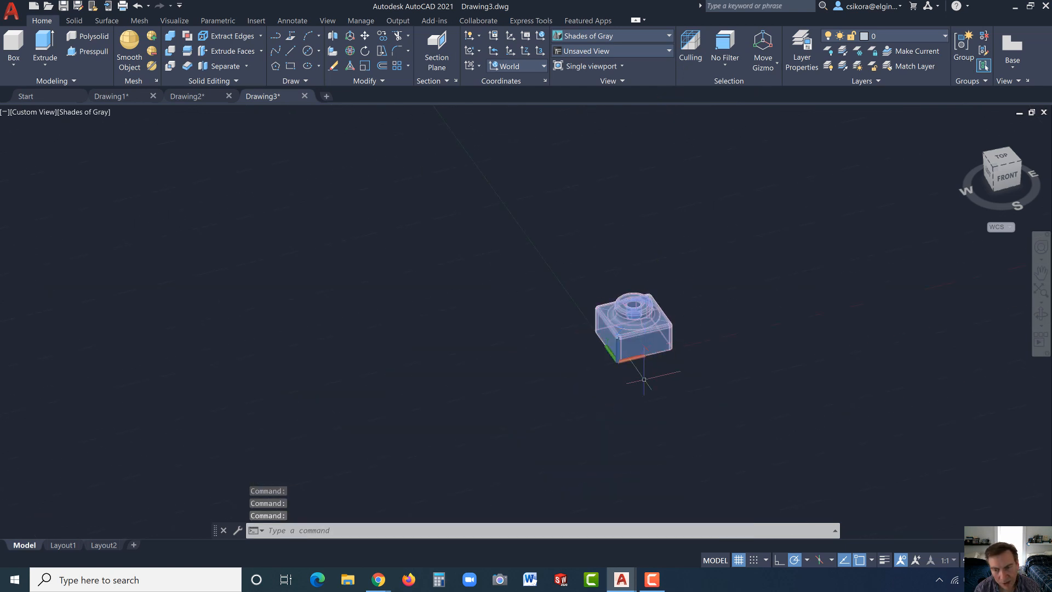
pyautogui.scroll(3, 682, 246)
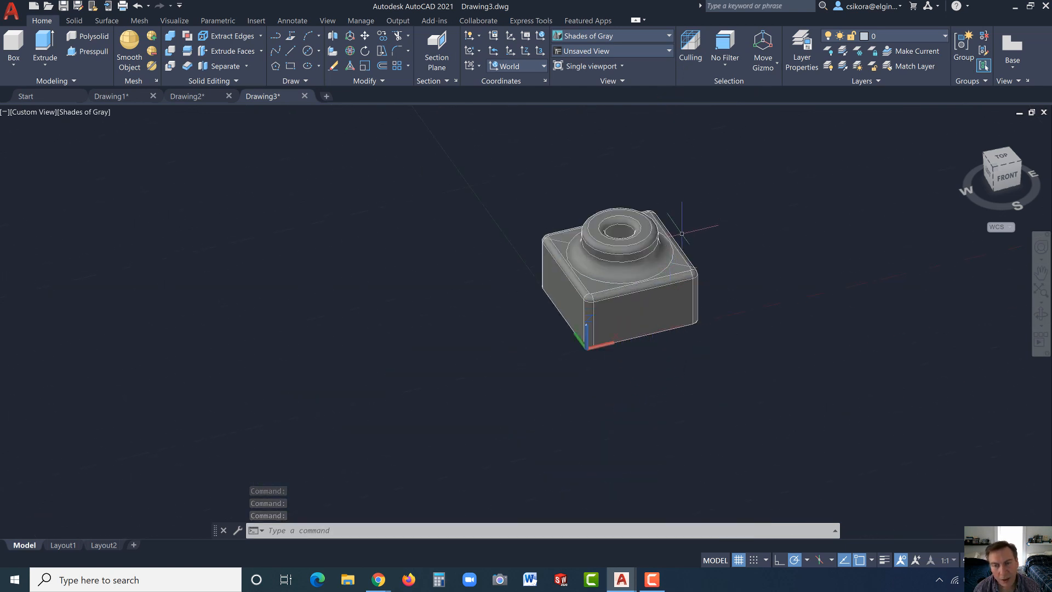
pyautogui.click(657, 267)
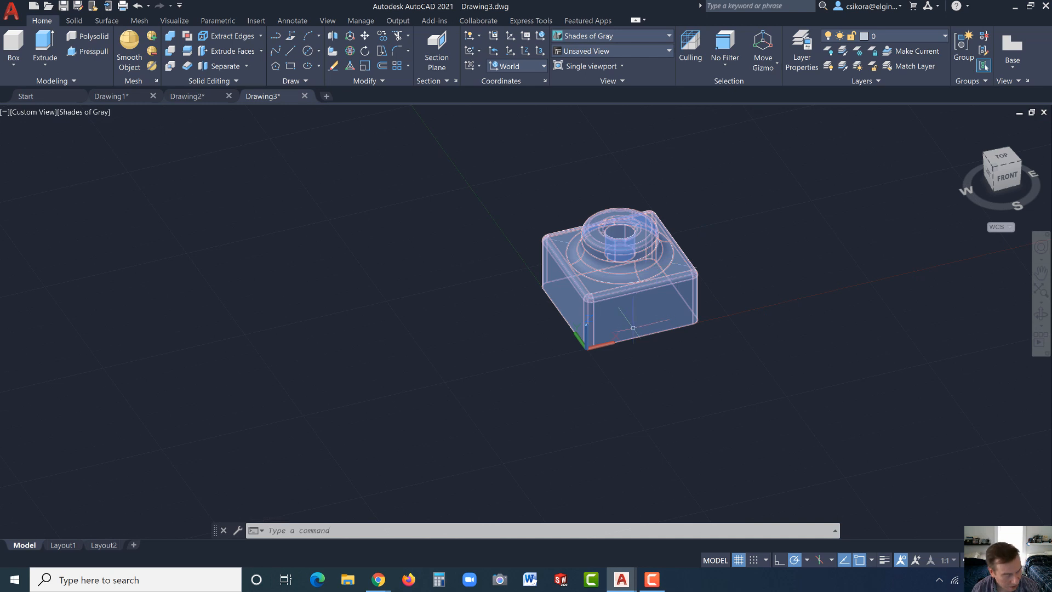
# Offset the perimeter edge of the bezel's flat underside face inward by a distance of 0.05.
pyautogui.press('Escape')
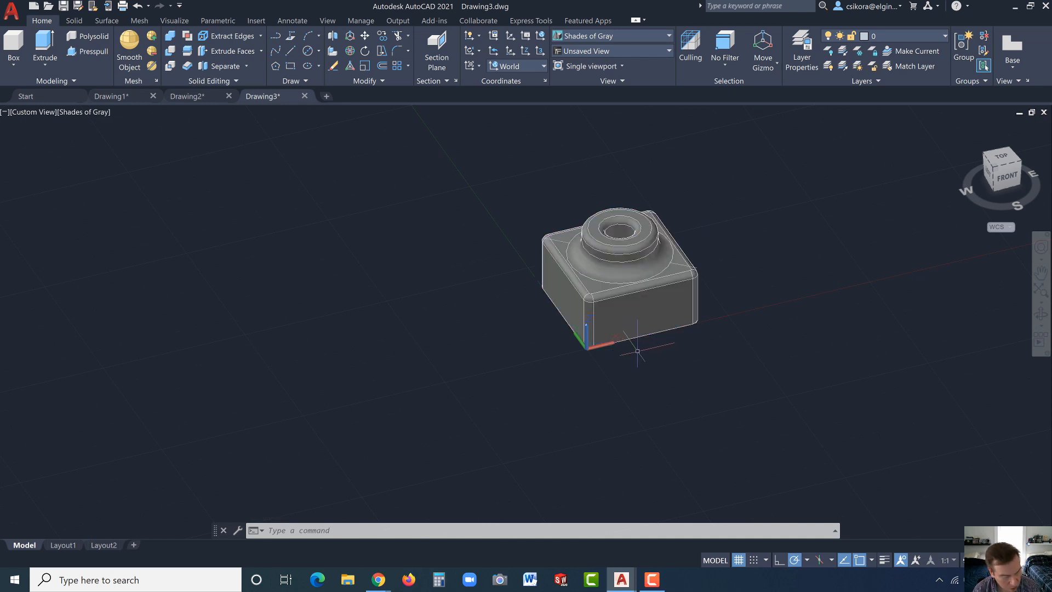
pyautogui.keyDown('shift'); pyautogui.moveTo(637, 350); pyautogui.dragTo(500, 171, button='middle'); pyautogui.keyUp('shift')
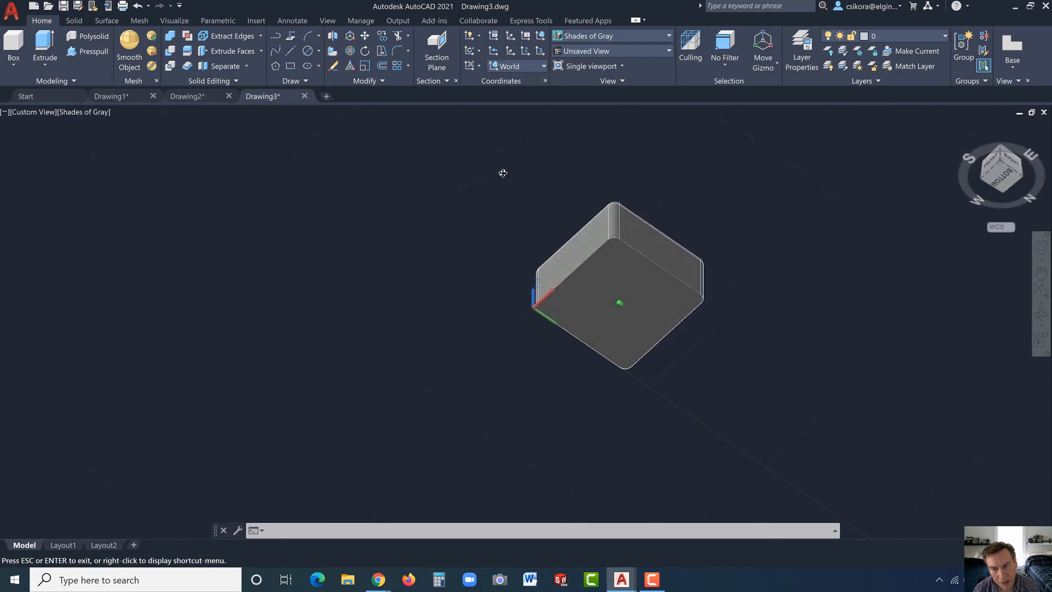
pyautogui.click(580, 275)
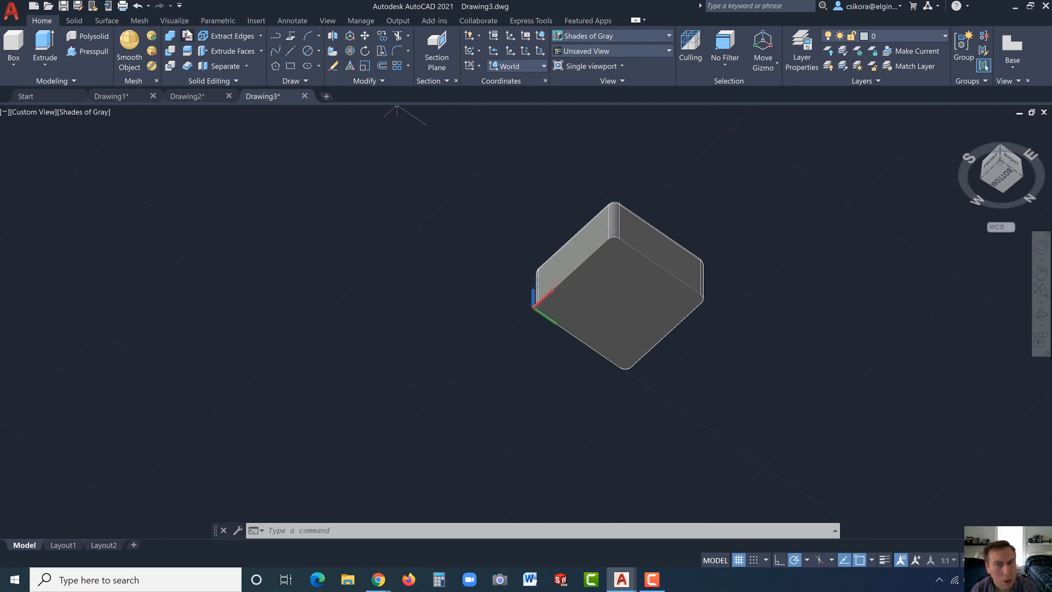
pyautogui.click(73, 22)
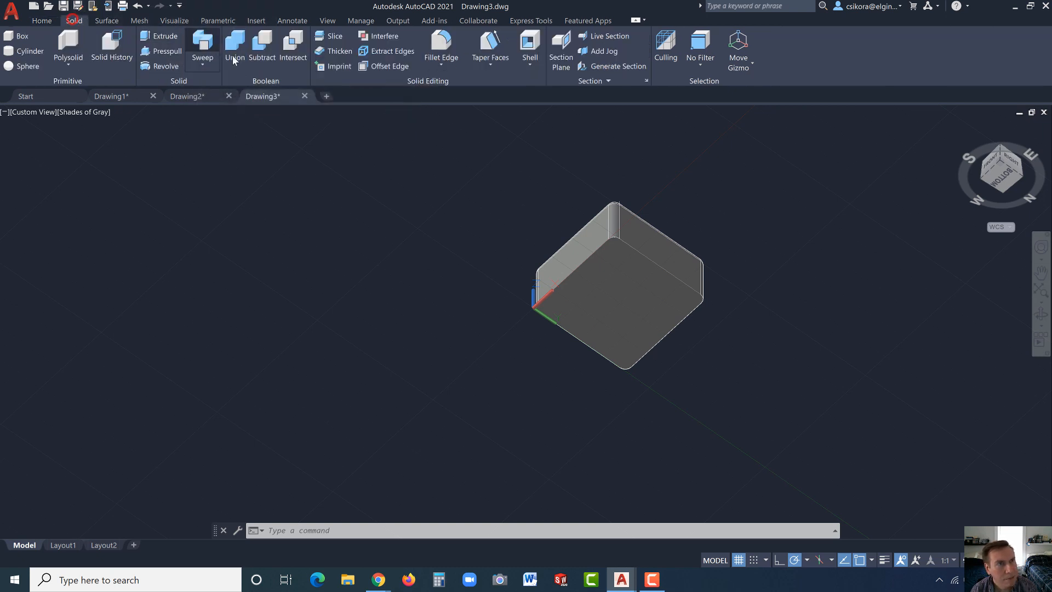
pyautogui.click(369, 64)
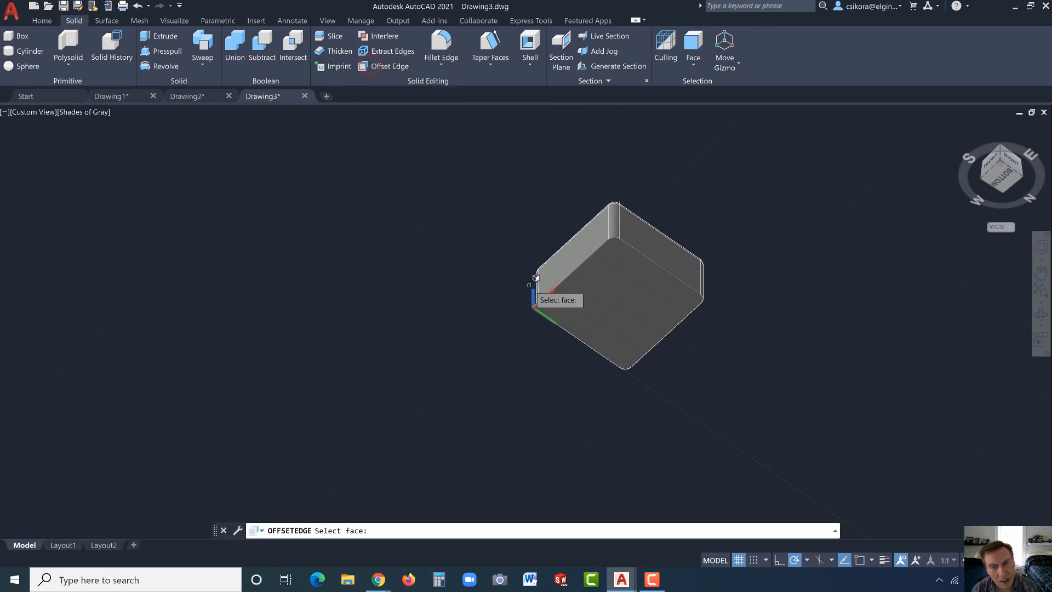
pyautogui.click(585, 302)
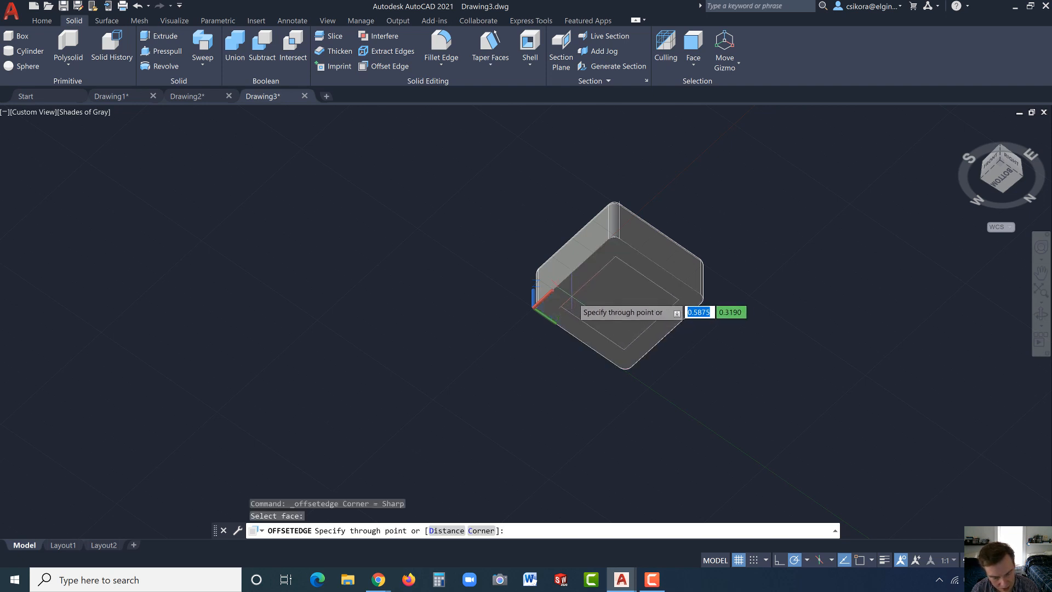
pyautogui.click(438, 529)
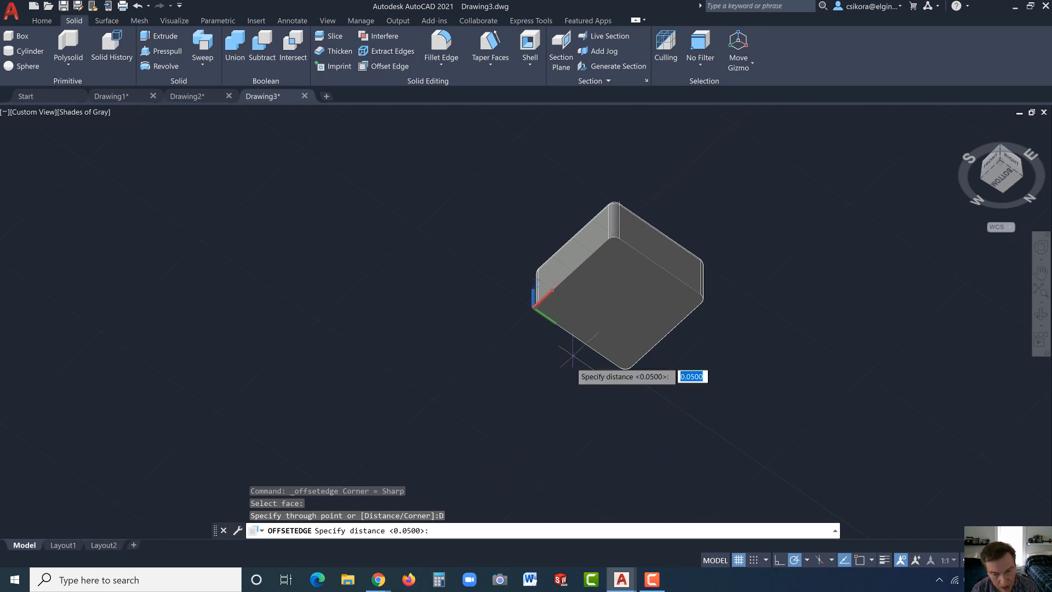
pyautogui.press('Return')
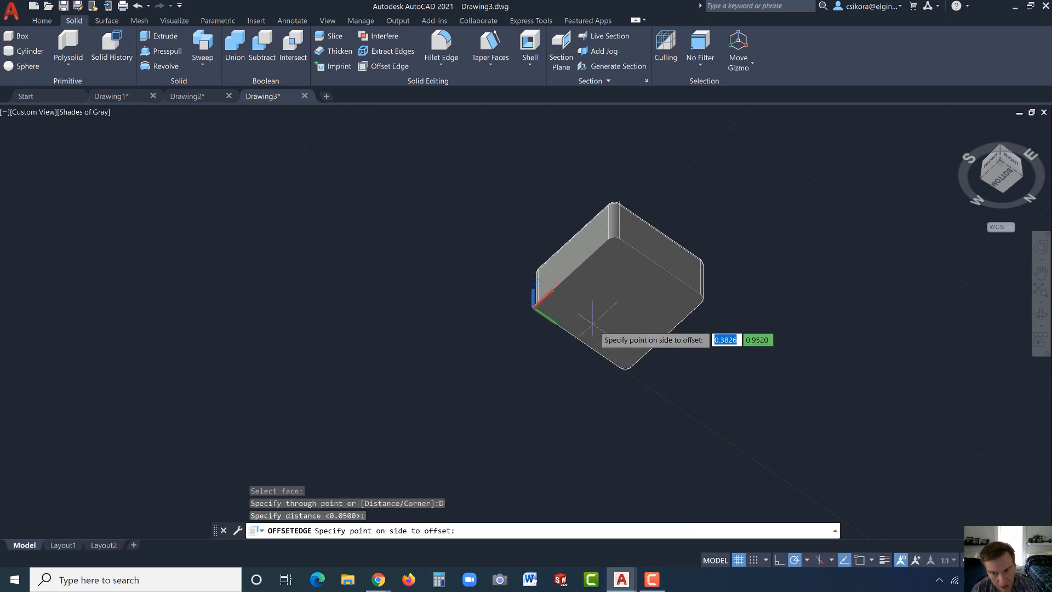
pyautogui.click(593, 322)
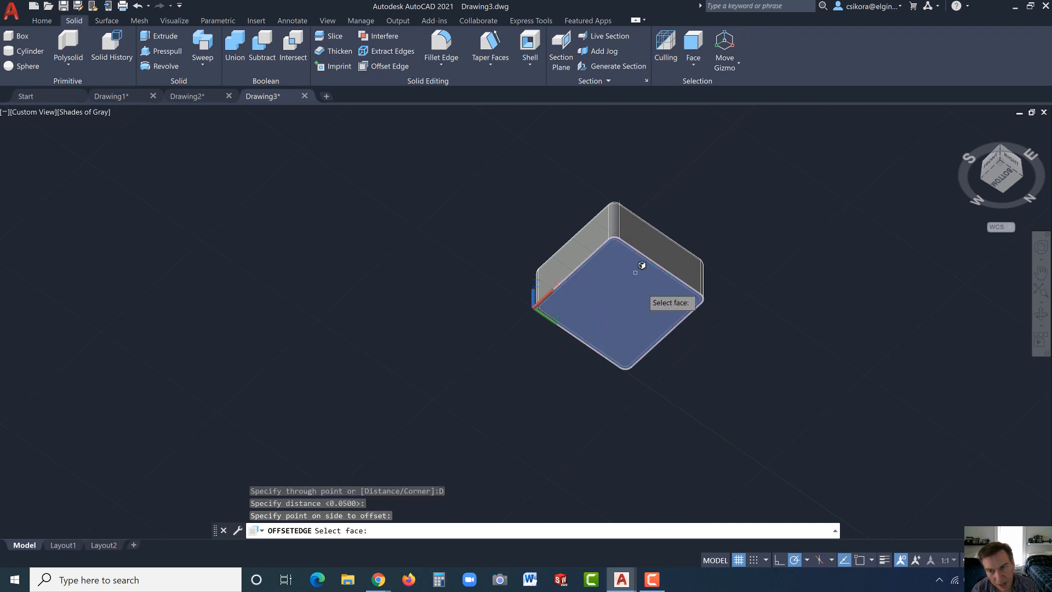
pyautogui.scroll(3, 651, 257)
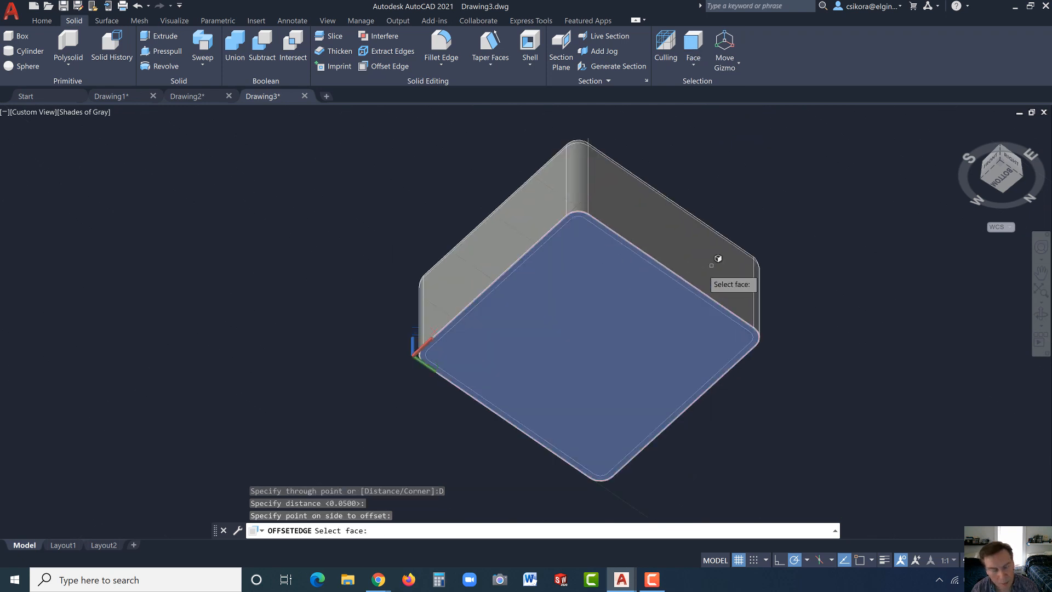
pyautogui.press('Escape')
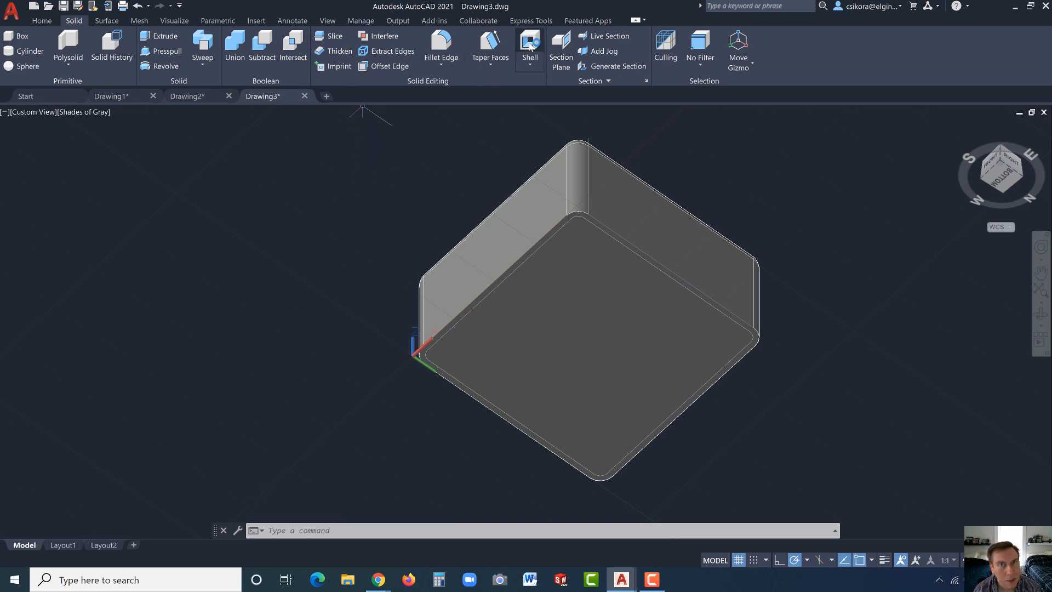
# Shell the front bezel solid with an offset distance of .1, removing its flat underside face.
pyautogui.click(495, 60)
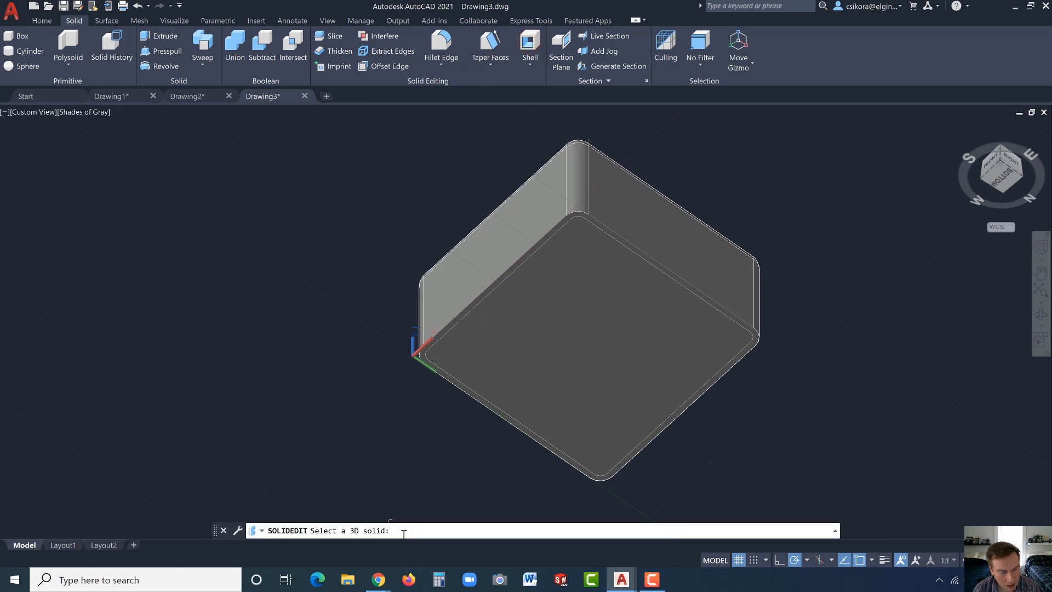
pyautogui.click(570, 393)
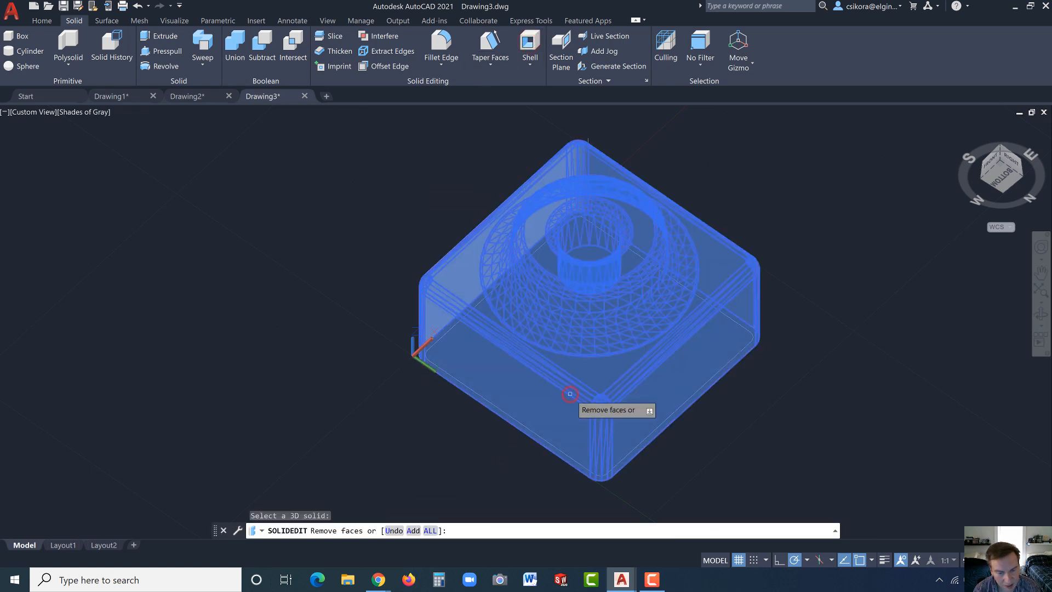
pyautogui.click(539, 404)
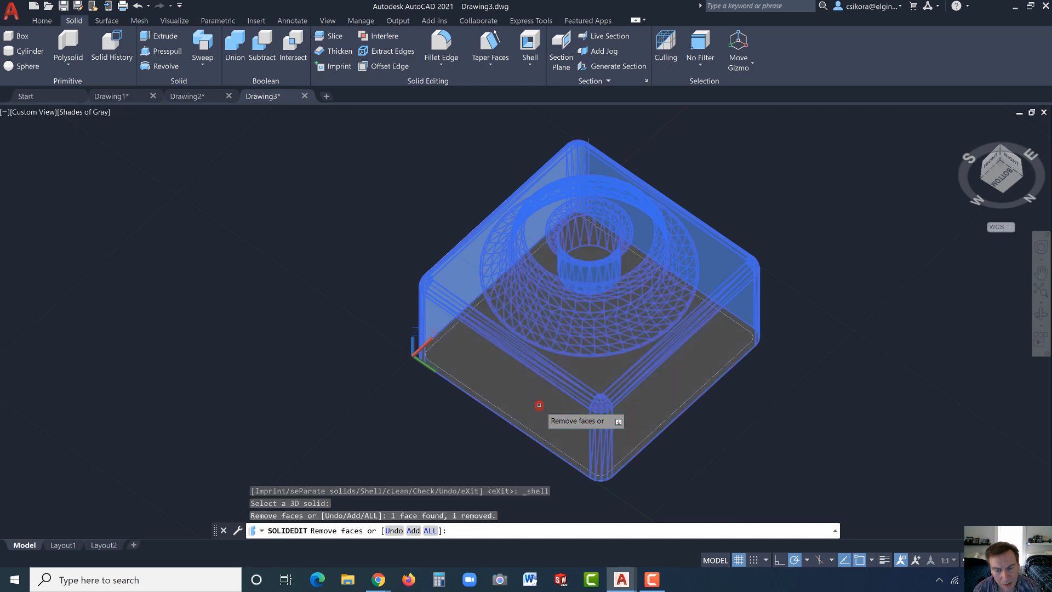
pyautogui.click(457, 529)
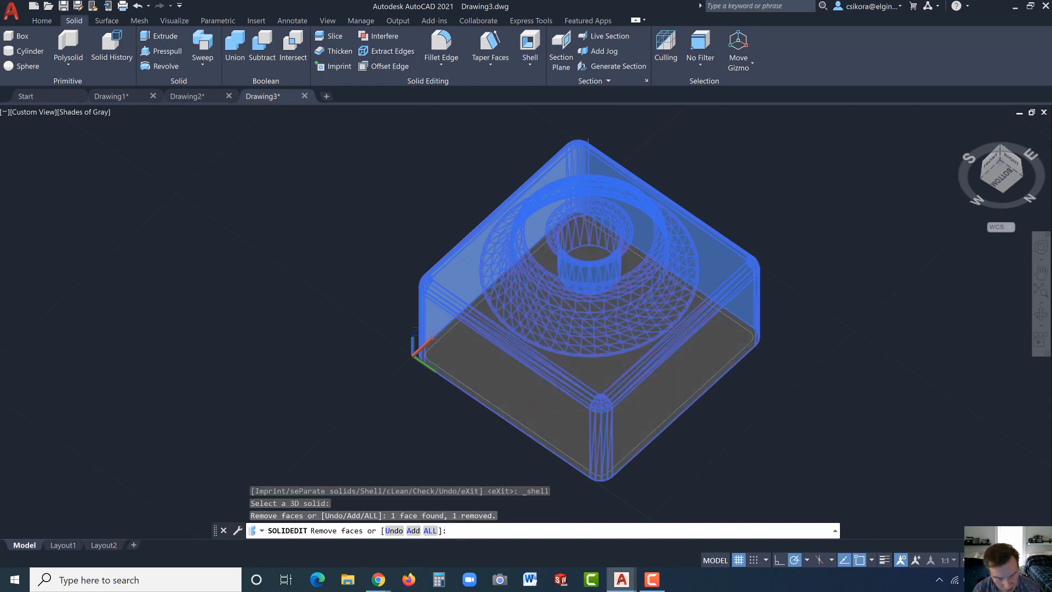
pyautogui.press('Return')
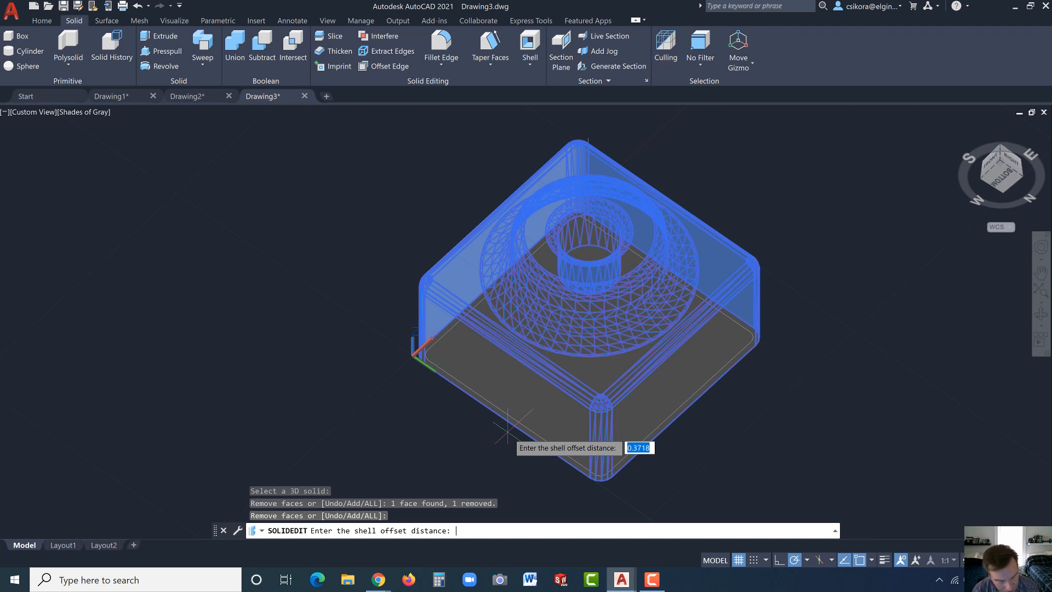
pyautogui.write('.')
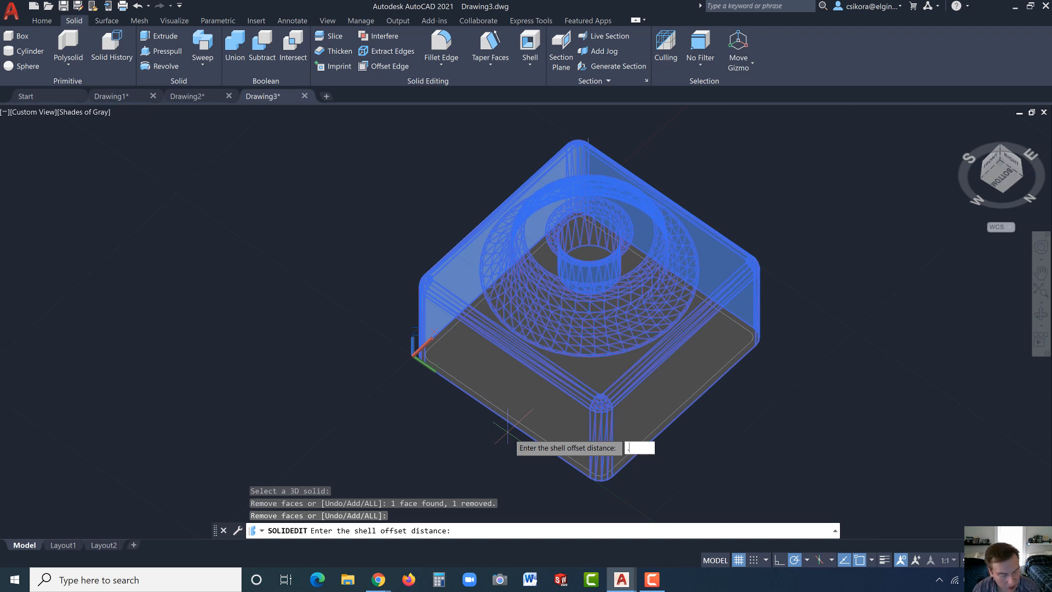
pyautogui.write('1')
pyautogui.press('Return')
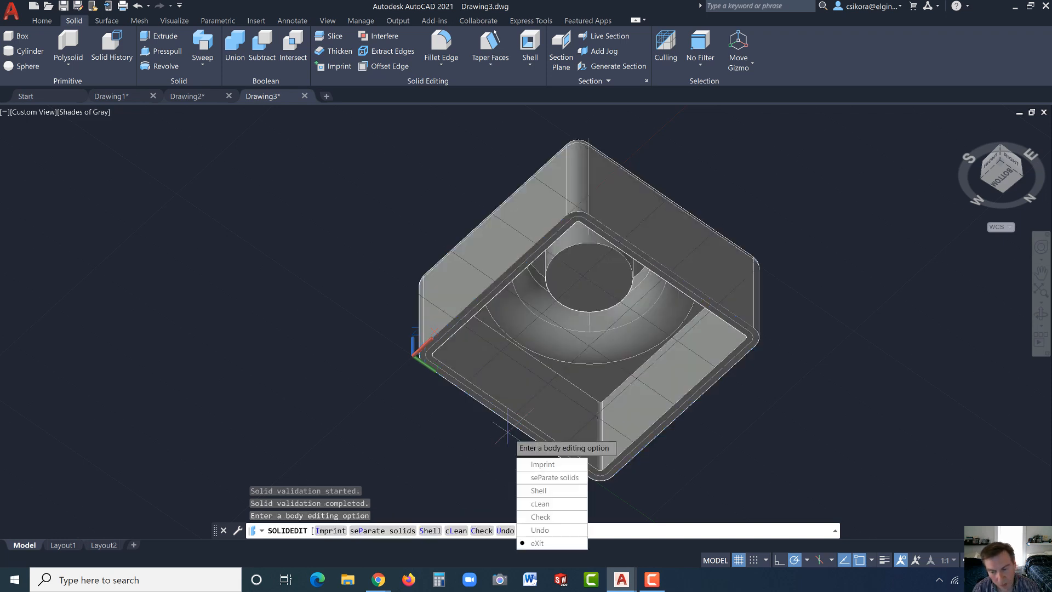
pyautogui.click(536, 543)
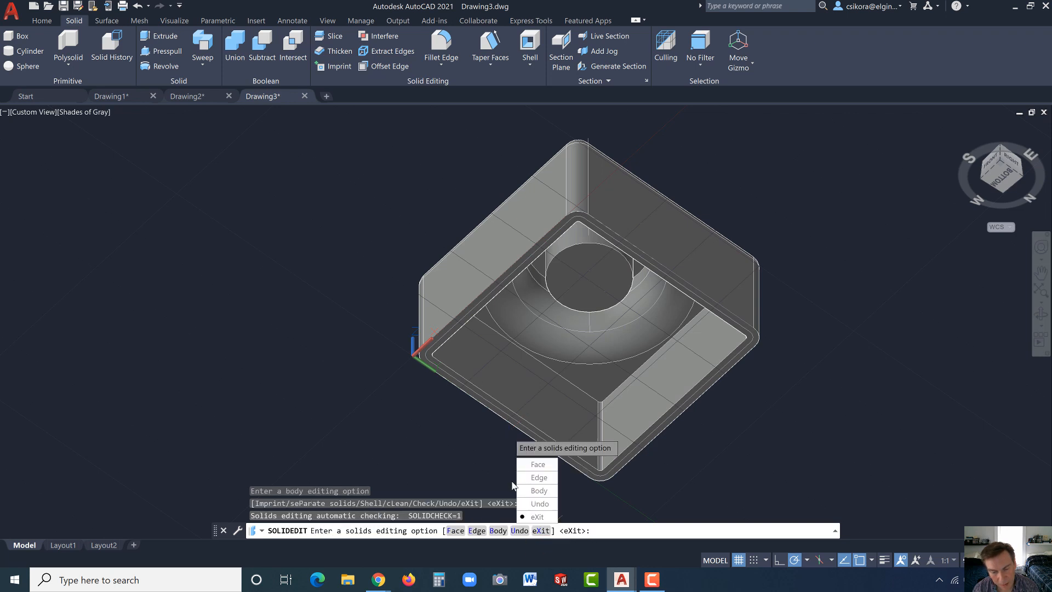
pyautogui.click(531, 516)
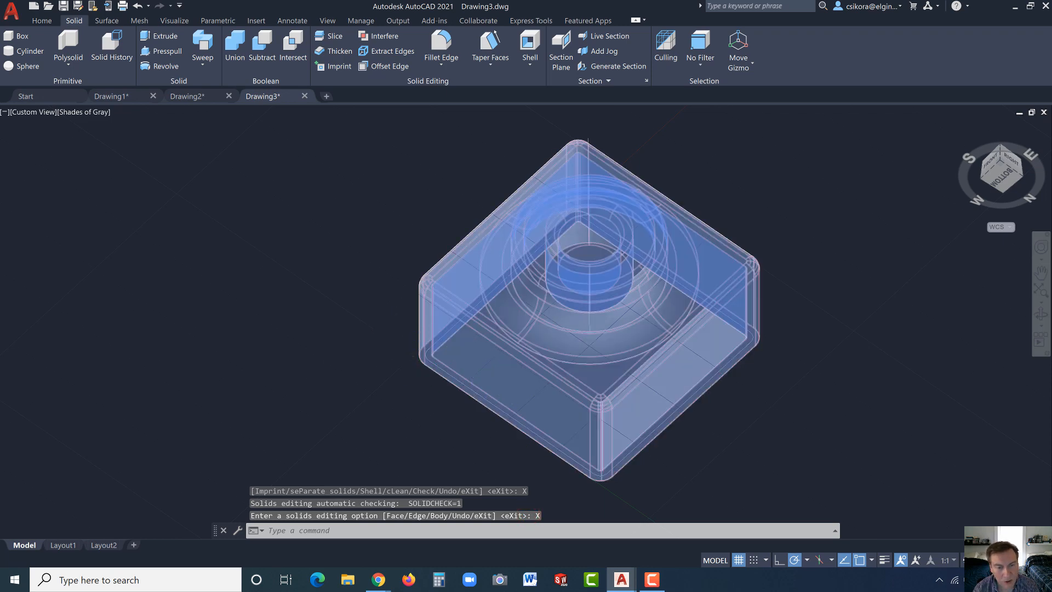
# Presspull the inner band of the bezel's rim, between the offset outline and the cavity, outward by .25 to form a lip.
pyautogui.scroll(-2, 486, 386)
pyautogui.scroll(3, 460, 372)
pyautogui.scroll(2, 416, 345)
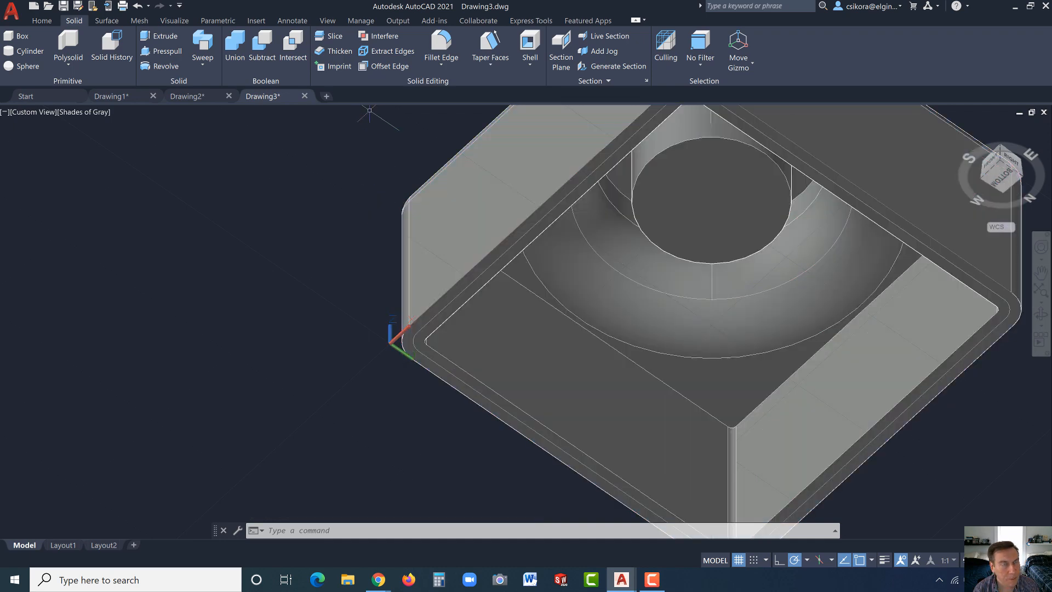
pyautogui.click(146, 52)
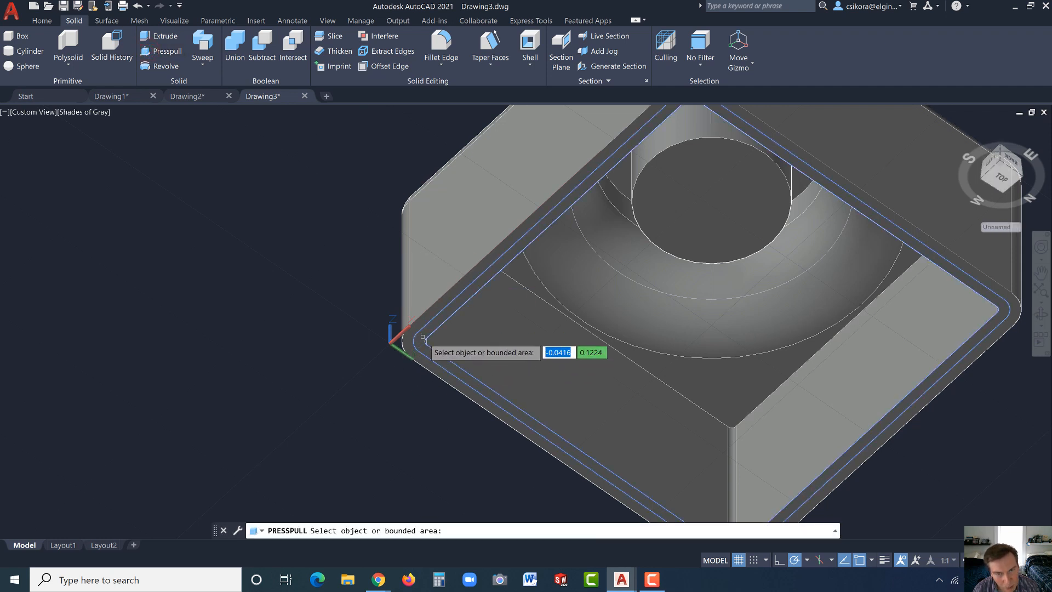
pyautogui.click(423, 337)
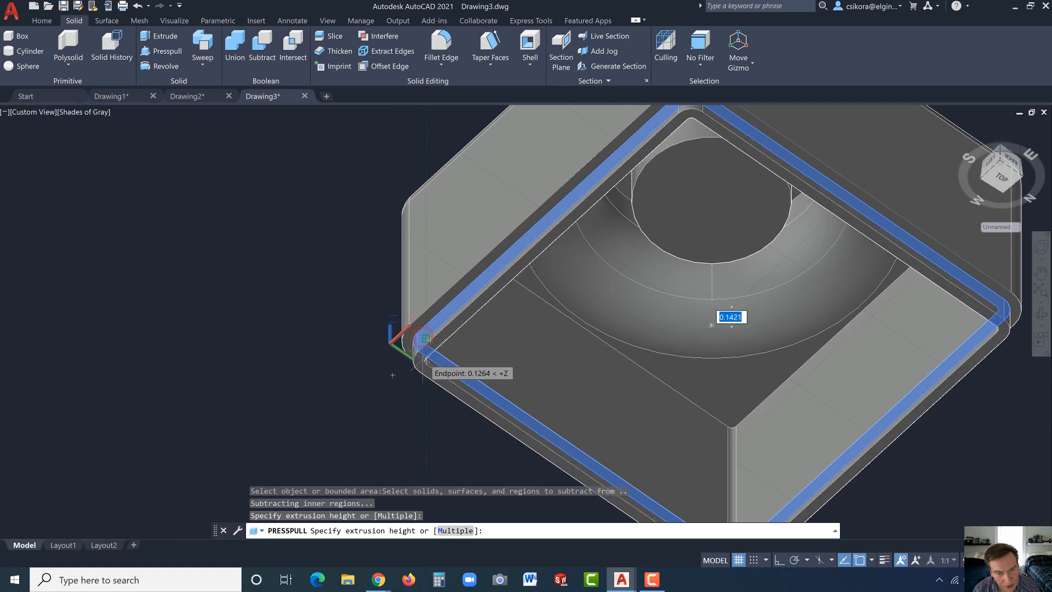
pyautogui.write('.25')
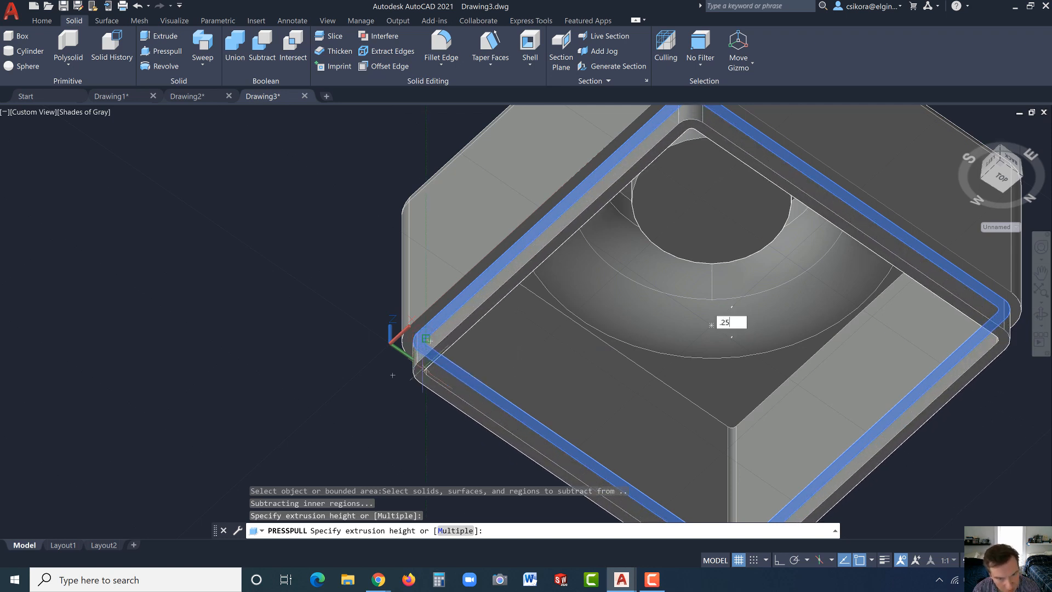
pyautogui.press('Return')
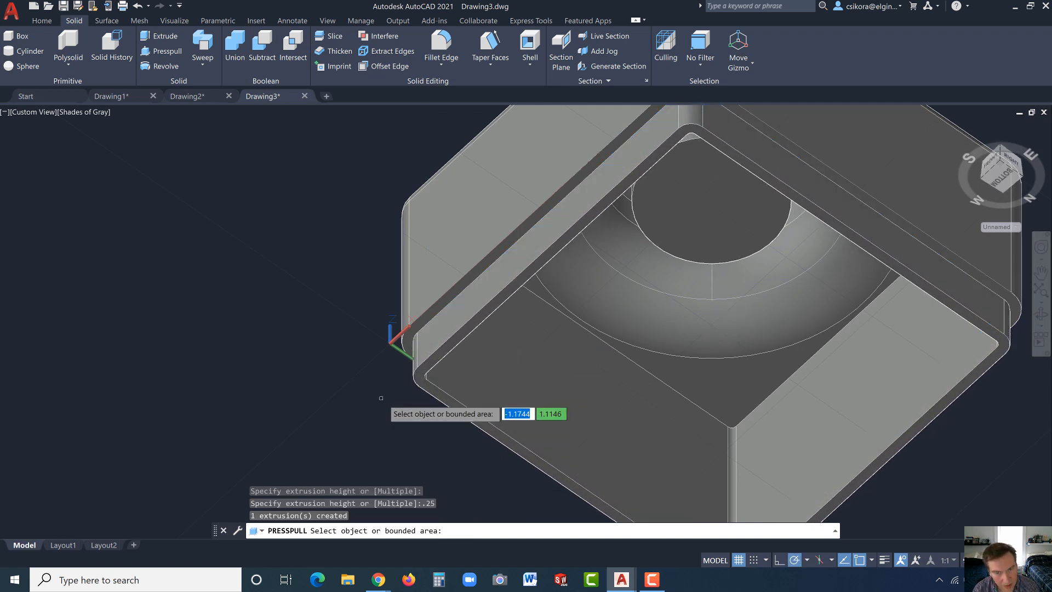
pyautogui.scroll(-4, 410, 359)
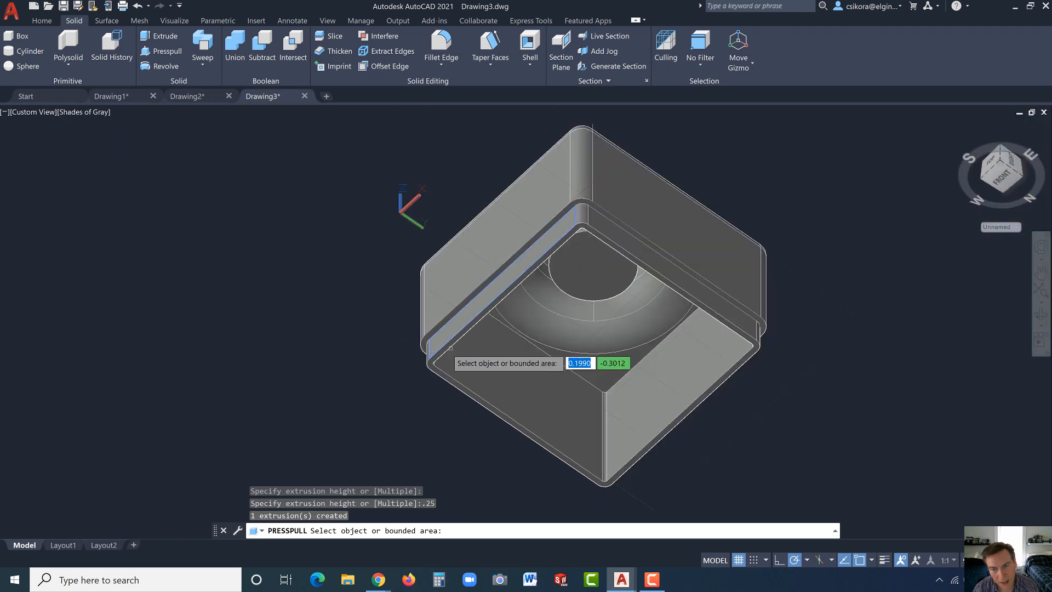
pyautogui.keyDown('shift'); pyautogui.moveTo(452, 438); pyautogui.dragTo(435, 318, button='middle'); pyautogui.keyUp('shift')
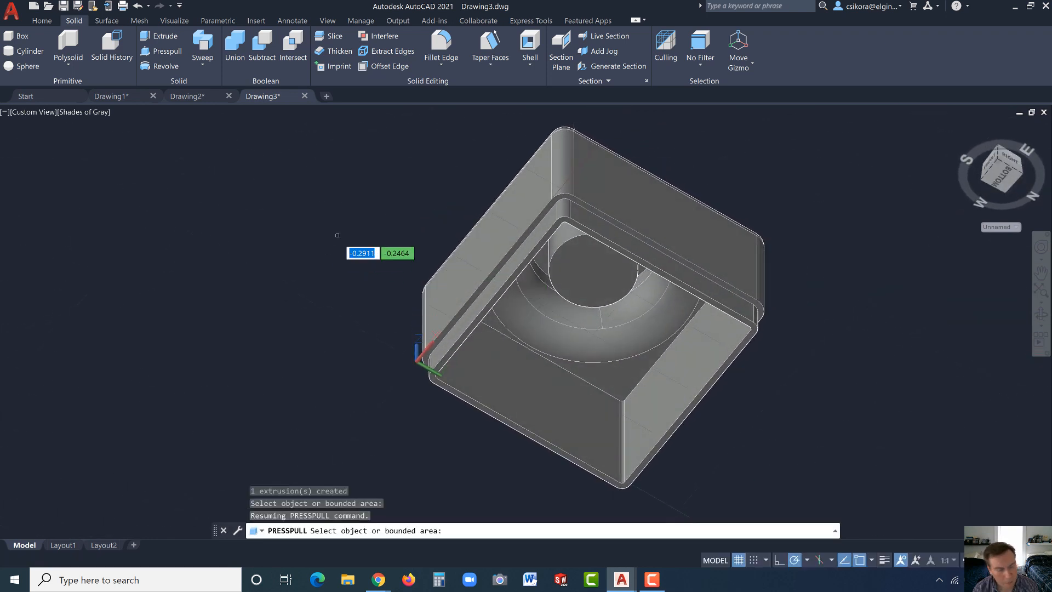
pyautogui.press('Return')
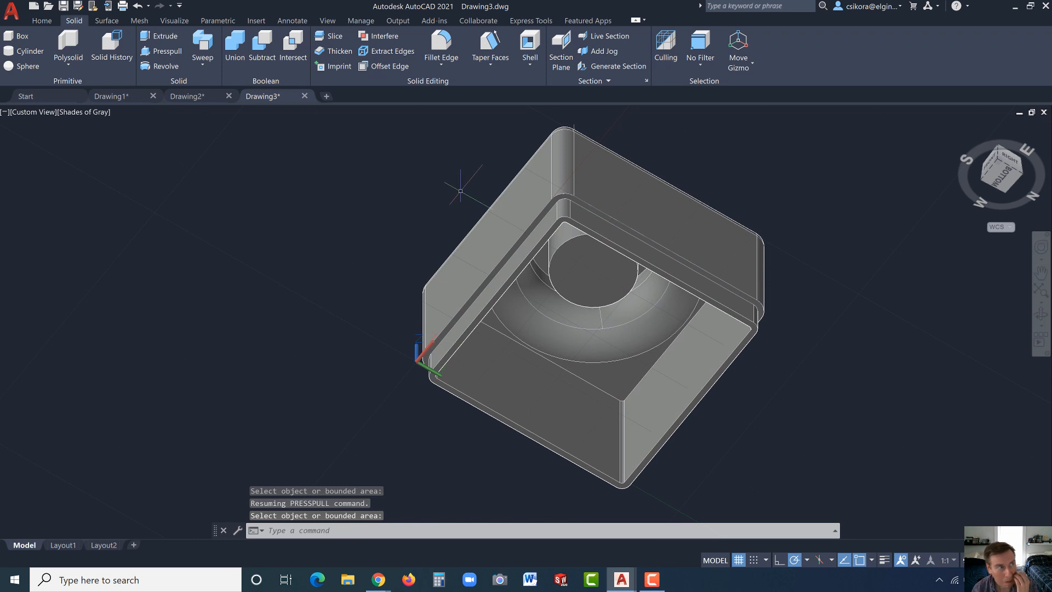
# Turn on the REAR layer and turn off the FRONT layer.
pyautogui.click(42, 20)
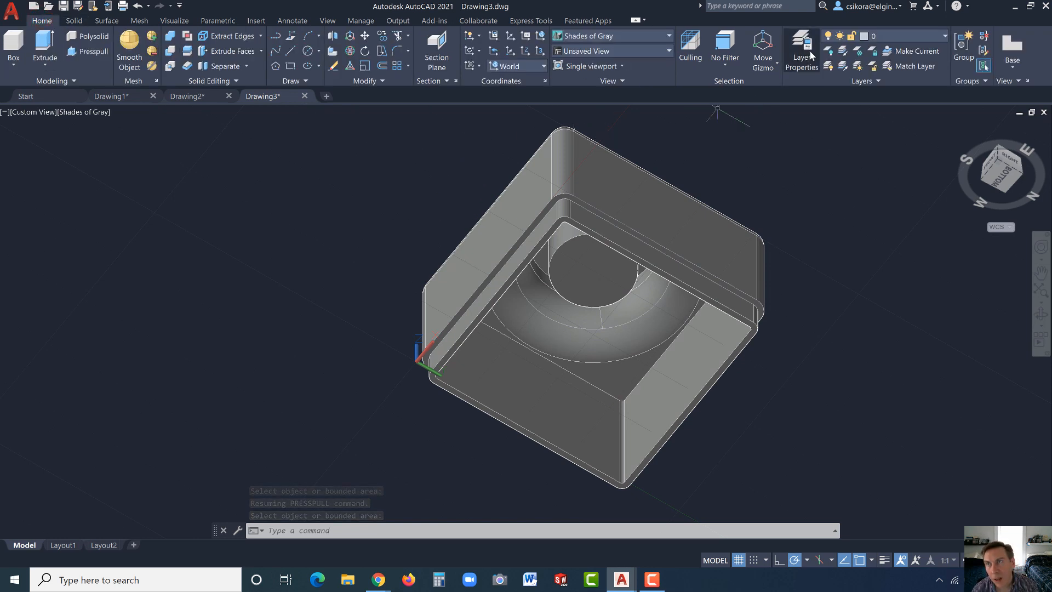
pyautogui.click(919, 42)
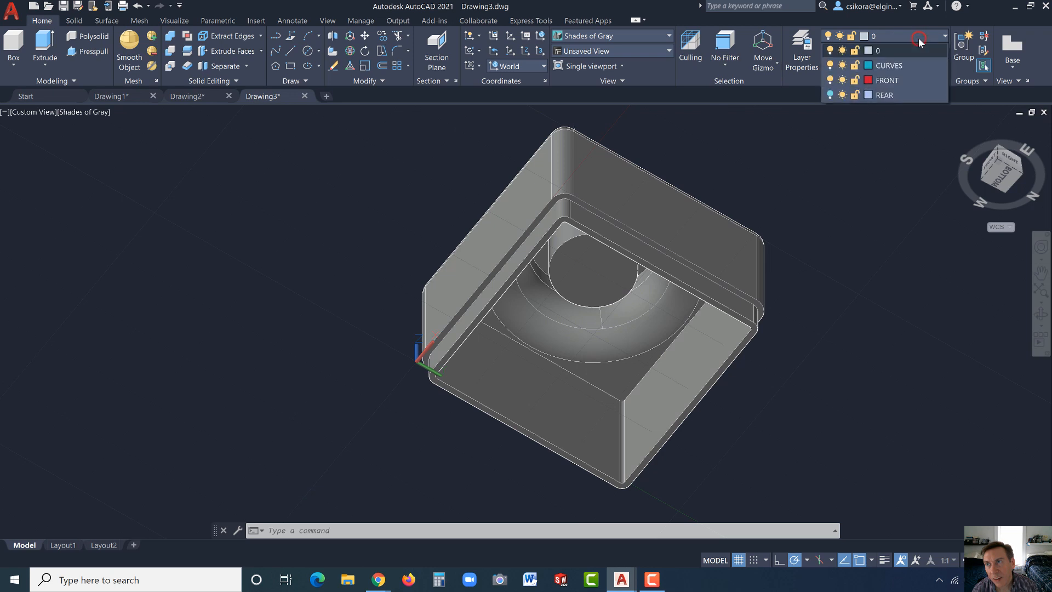
pyautogui.click(829, 96)
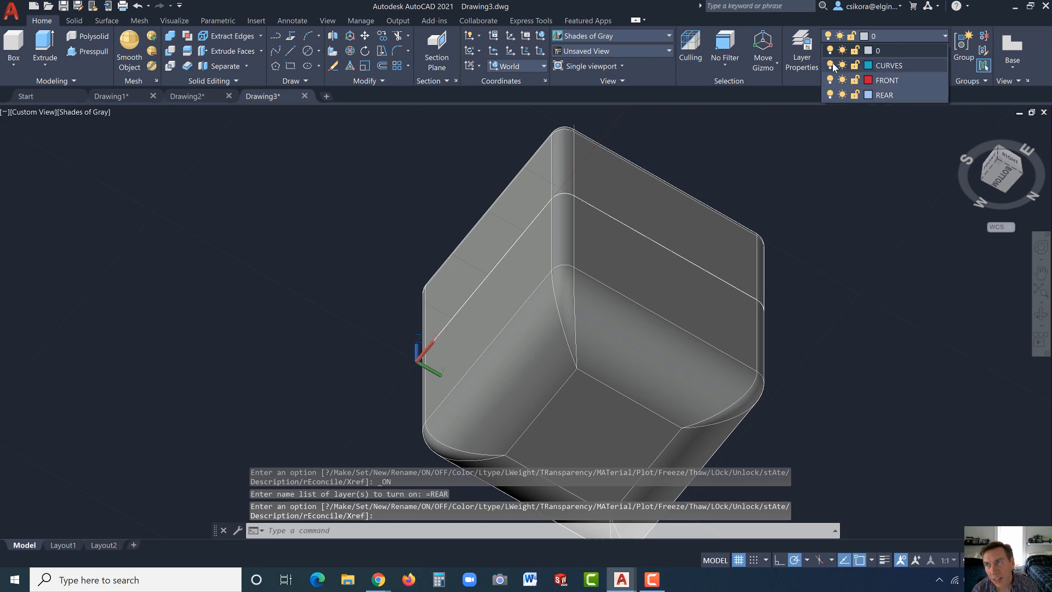
pyautogui.click(830, 80)
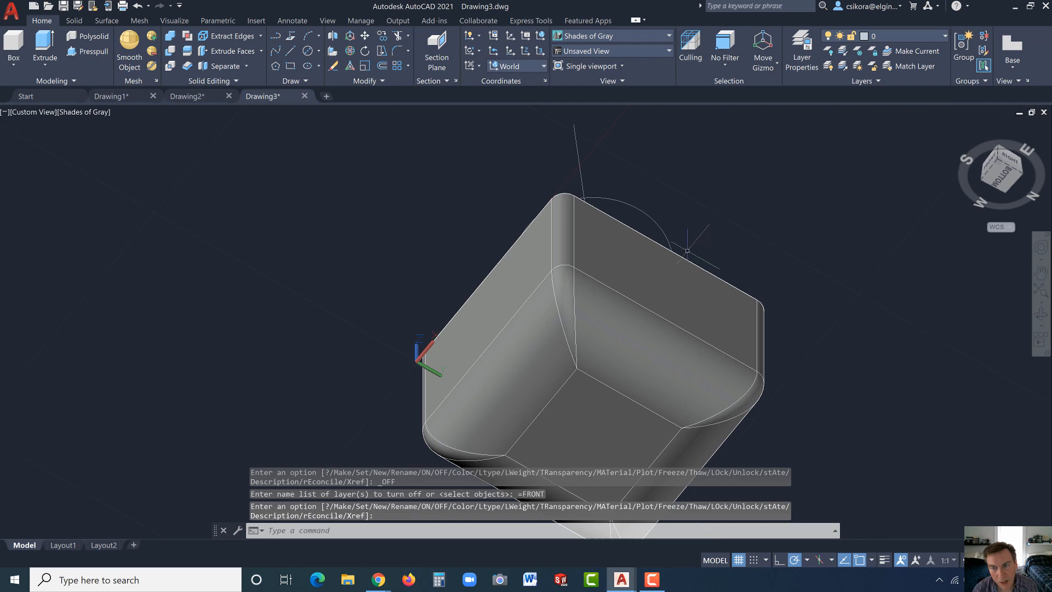
pyautogui.keyDown('shift'); pyautogui.moveTo(658, 186); pyautogui.dragTo(438, 159, button='middle'); pyautogui.keyUp('shift')
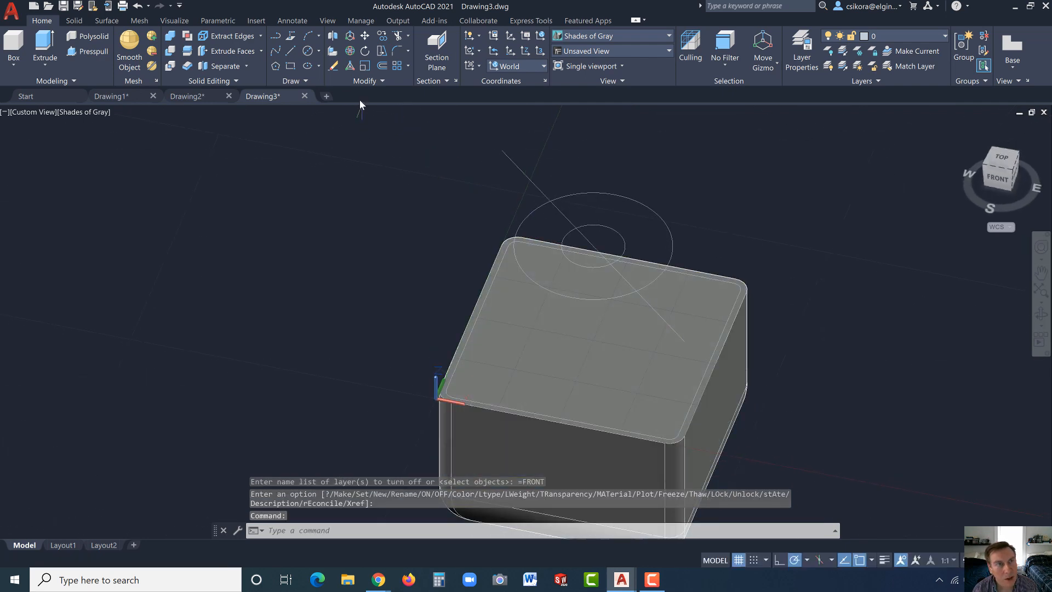
pyautogui.click(74, 20)
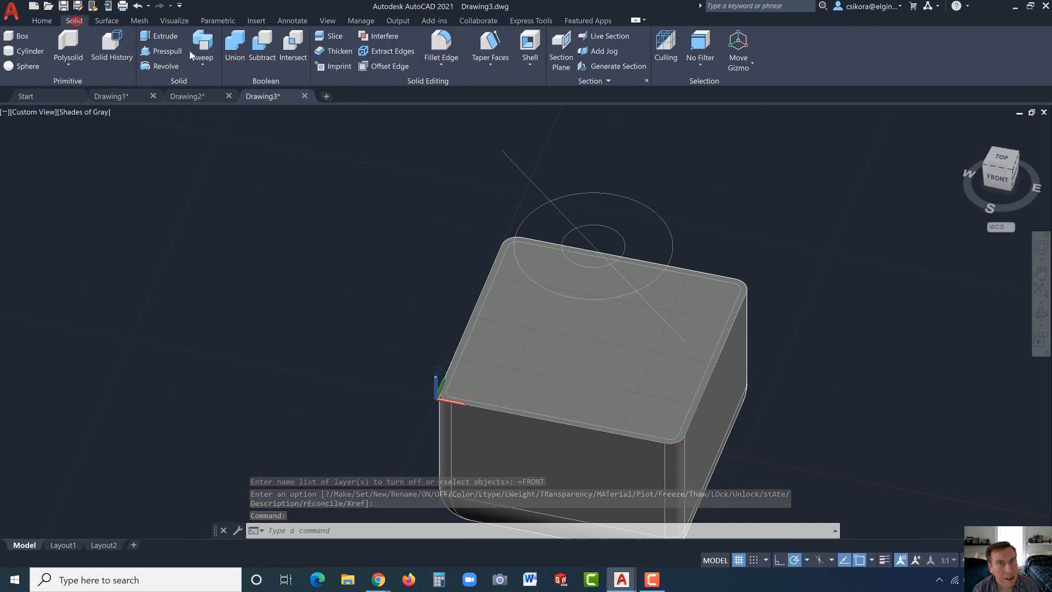
pyautogui.click(530, 45)
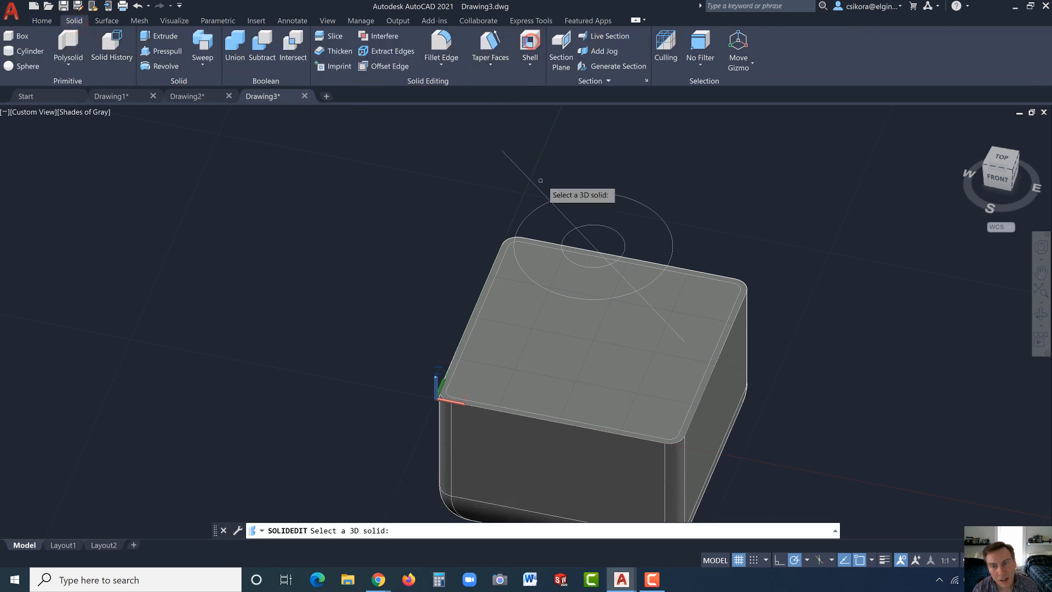
pyautogui.click(520, 314)
pyautogui.click(521, 313)
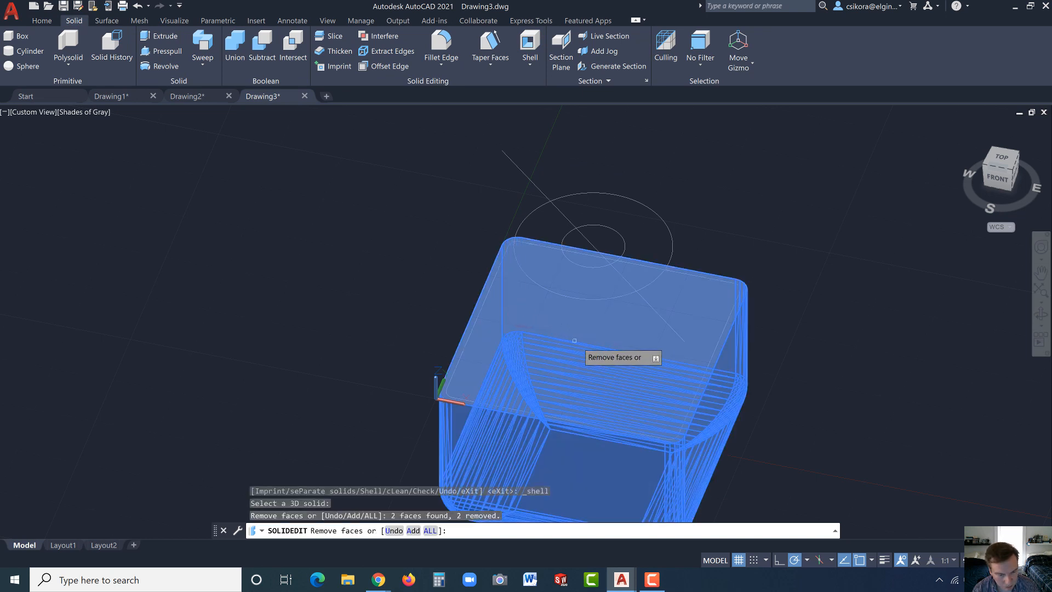
pyautogui.press('Escape')
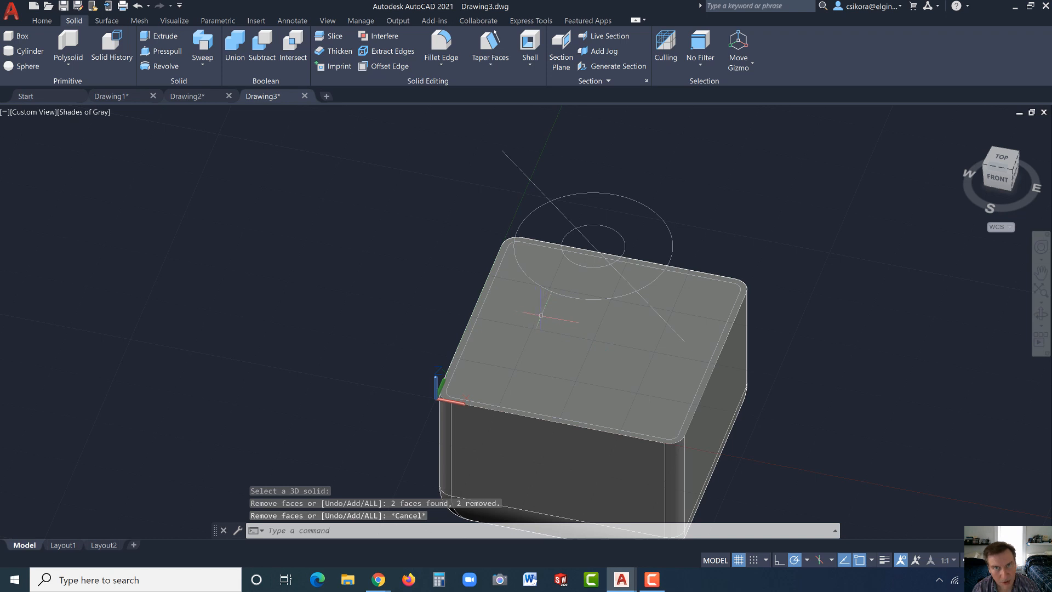
pyautogui.press('Return')
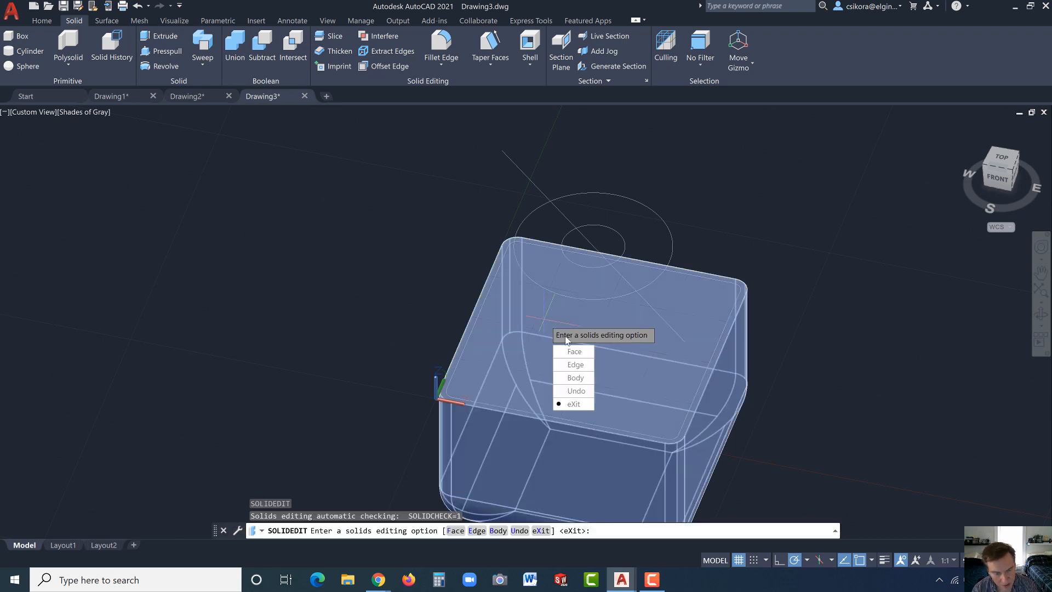
pyautogui.click(619, 315)
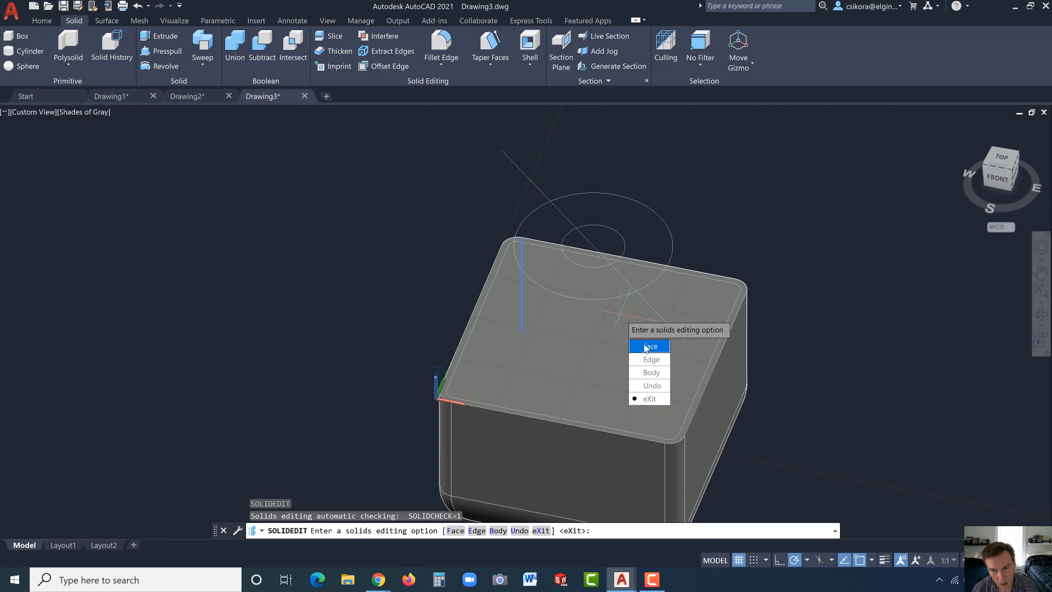
pyautogui.press('Return')
pyautogui.press('Escape')
pyautogui.press('Escape')
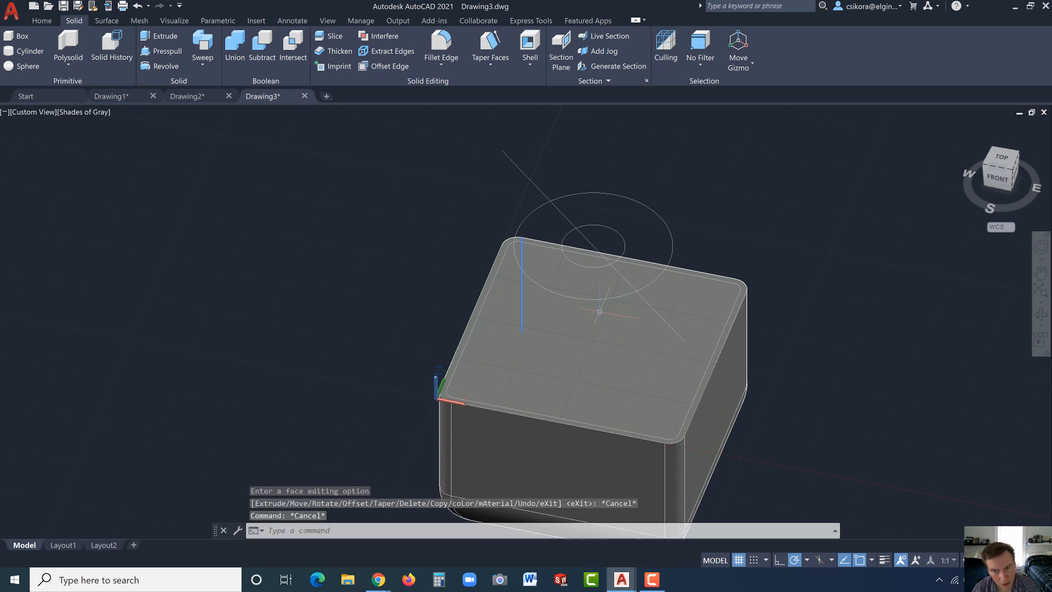
pyautogui.press('Escape')
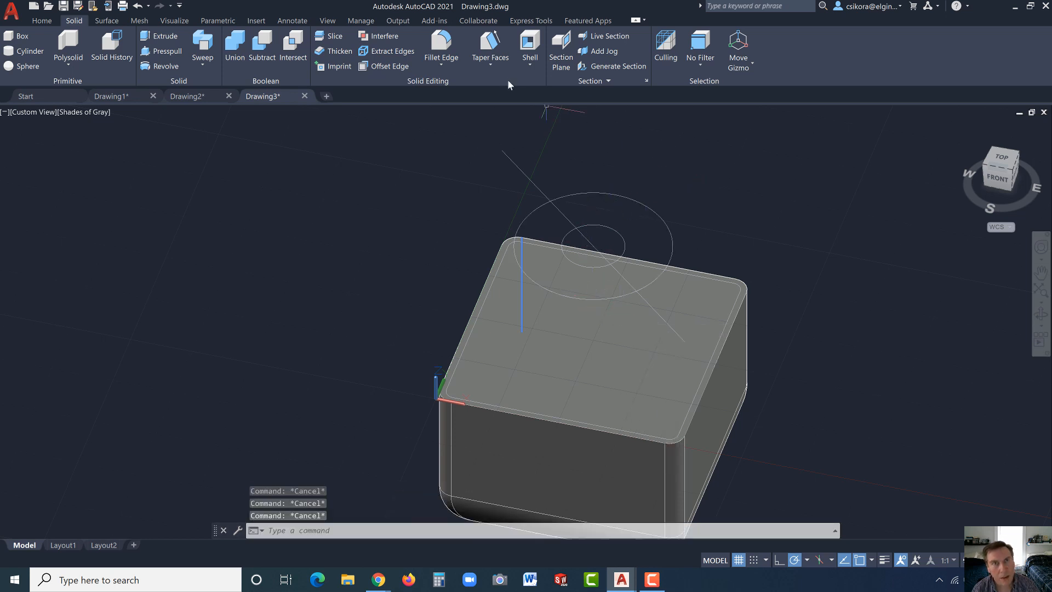
# Shell the rear body solid with an offset distance of .05, removing its flat top face.
pyautogui.click(530, 44)
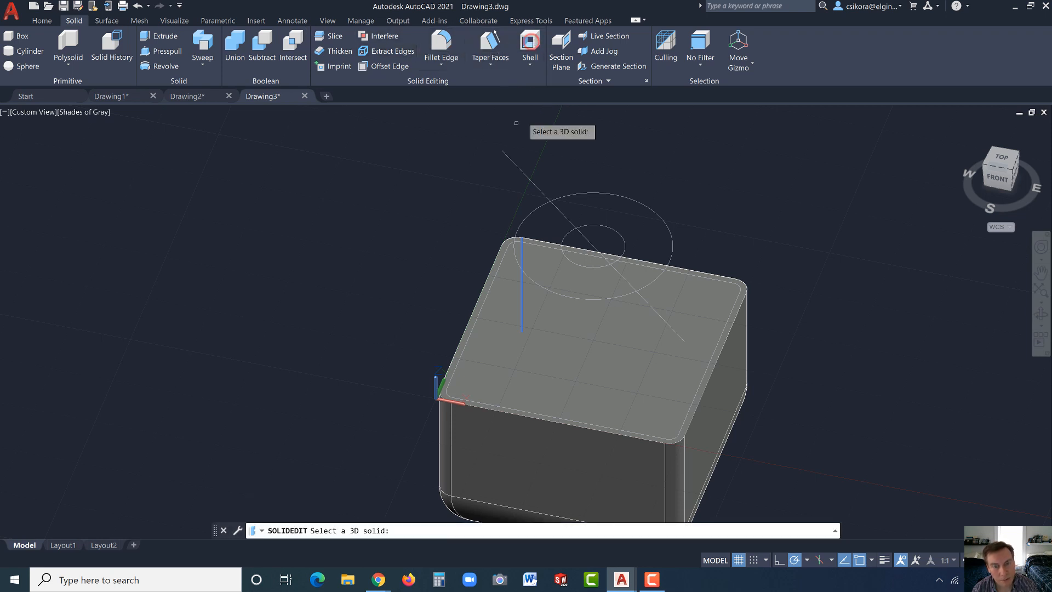
pyautogui.click(591, 378)
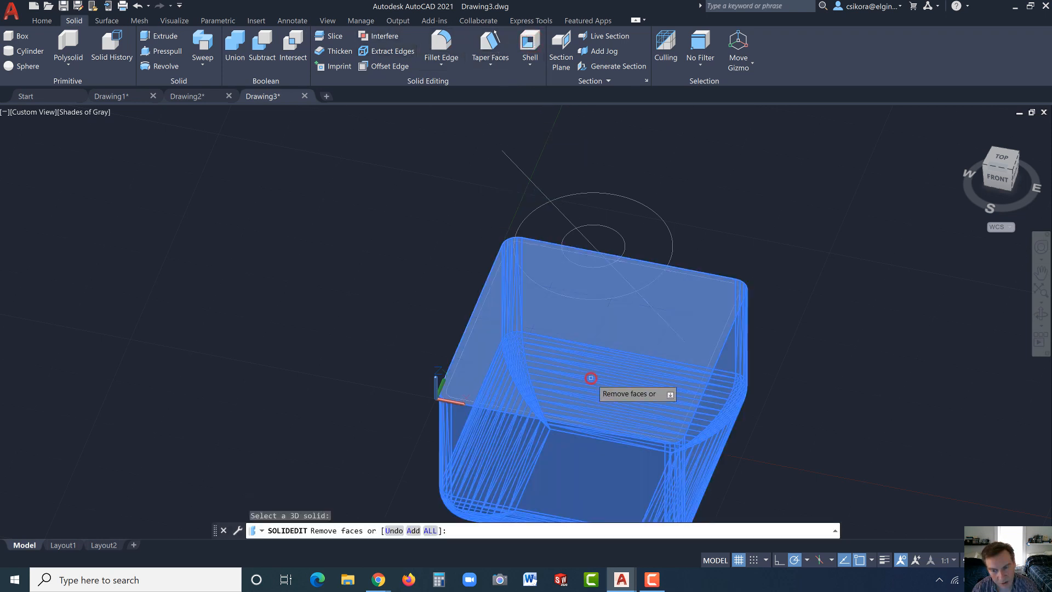
pyautogui.click(632, 329)
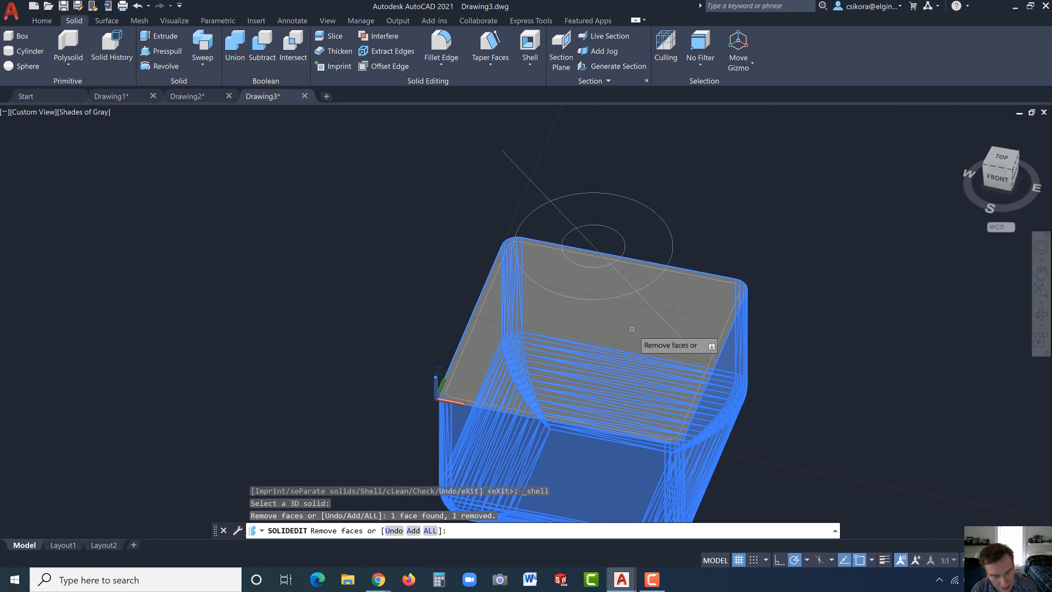
pyautogui.press('Return')
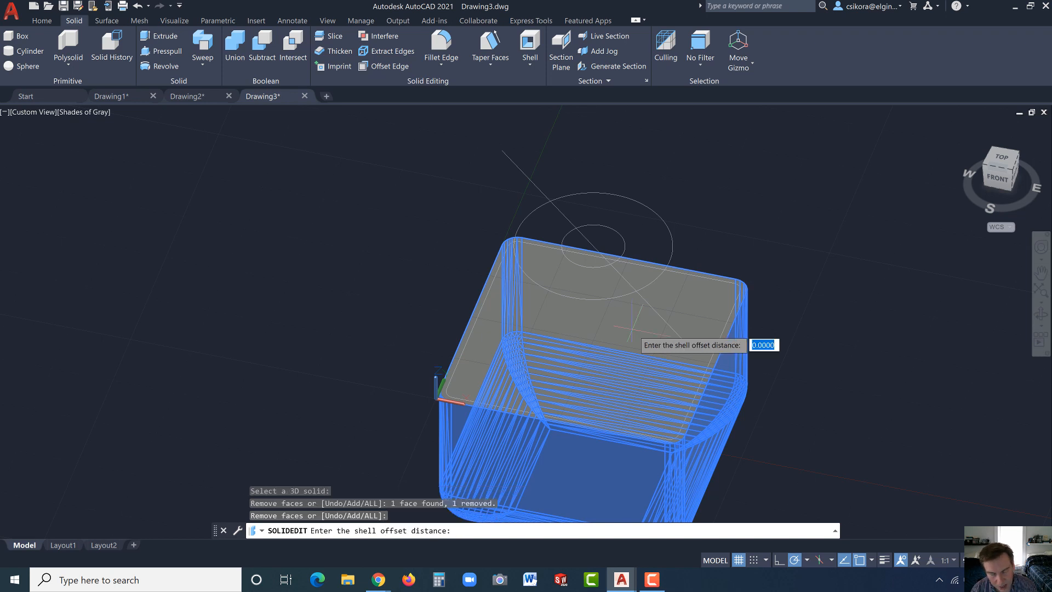
pyautogui.write('.05')
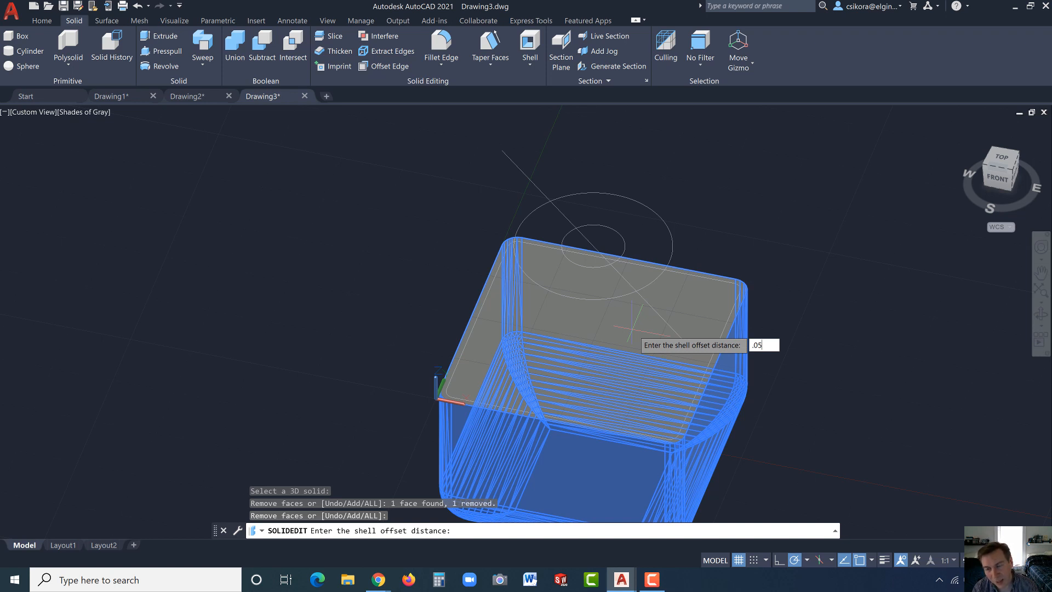
pyautogui.press('Return')
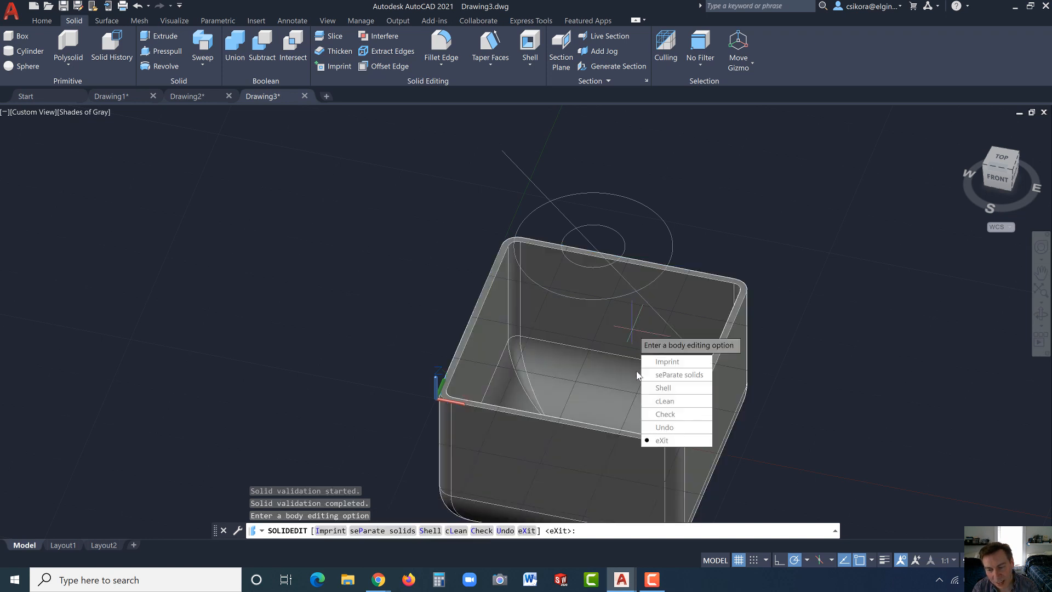
pyautogui.click(667, 445)
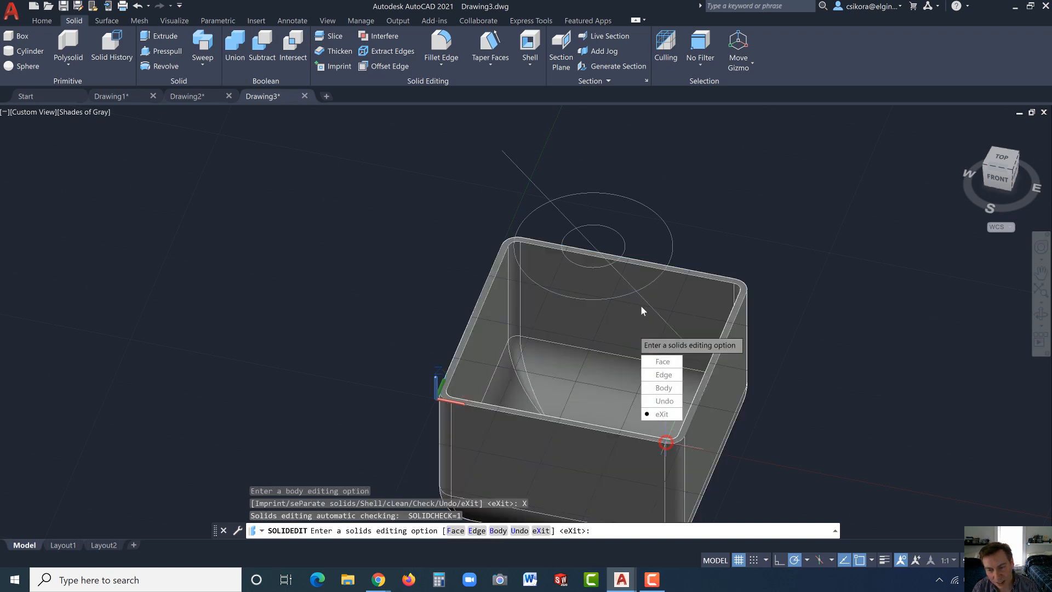
pyautogui.click(660, 414)
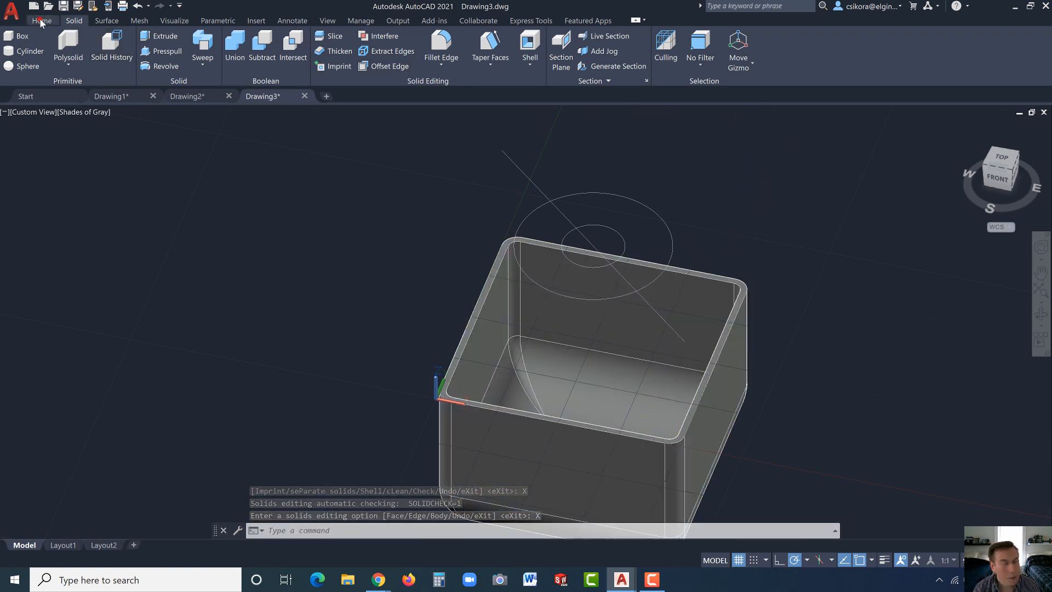
# Turn off the REAR layer and move all the remaining construction curves to the CURVES layer.
pyautogui.click(40, 20)
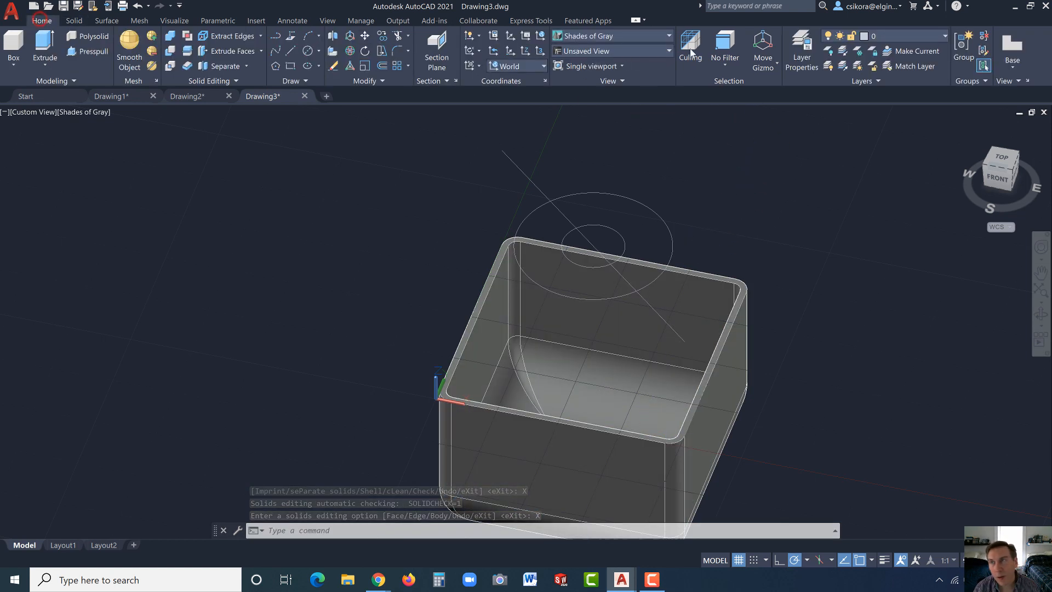
pyautogui.click(944, 35)
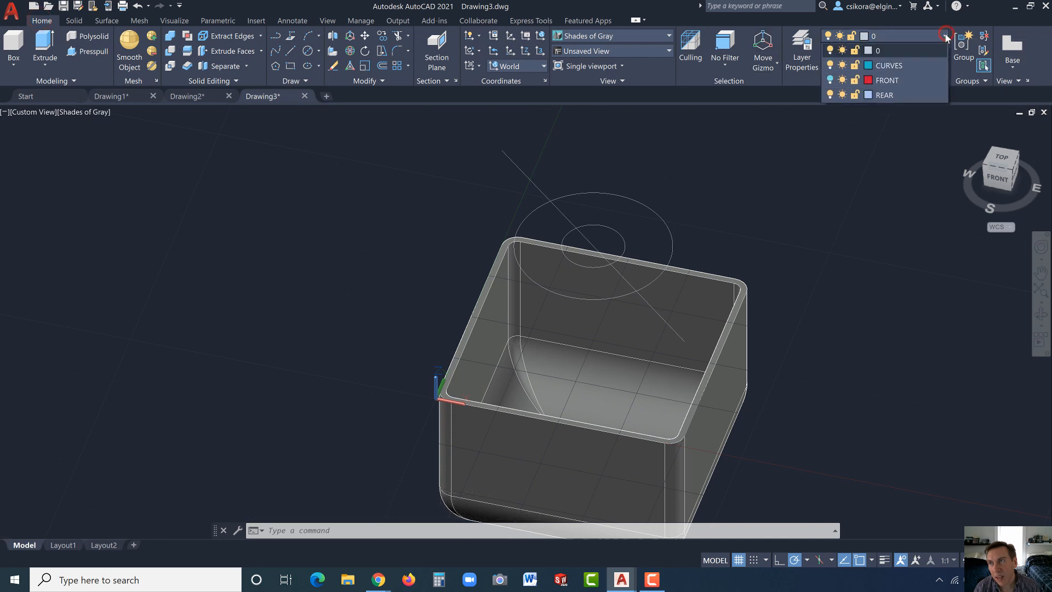
pyautogui.click(830, 94)
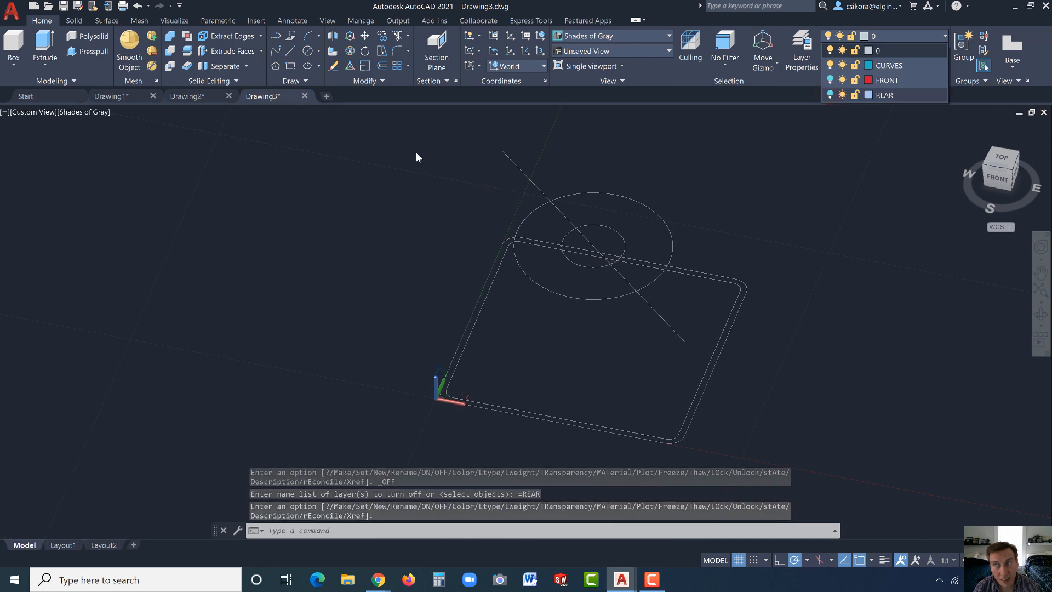
pyautogui.click(403, 143)
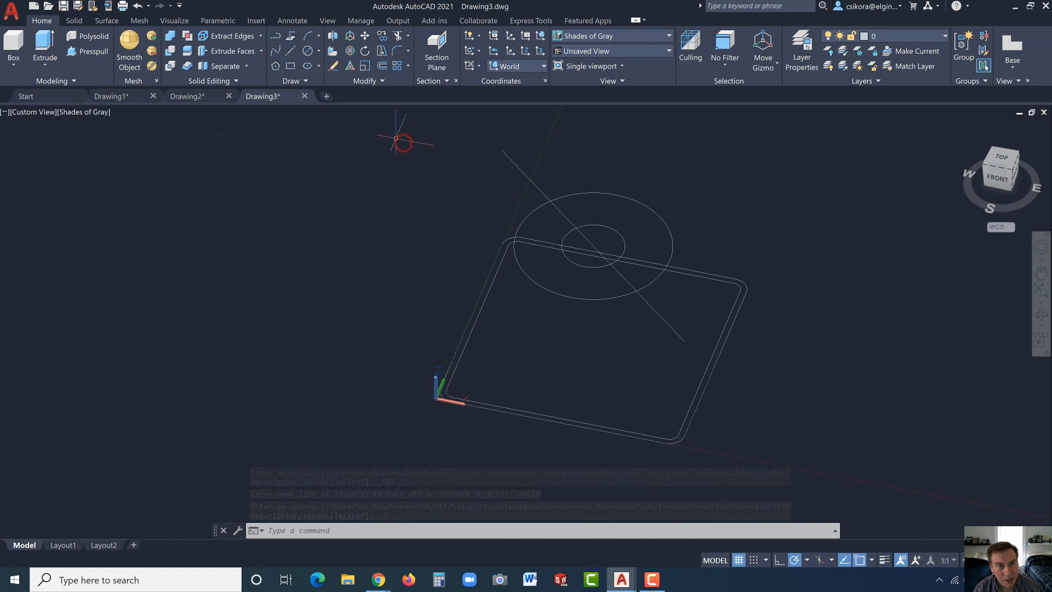
pyautogui.click(391, 133)
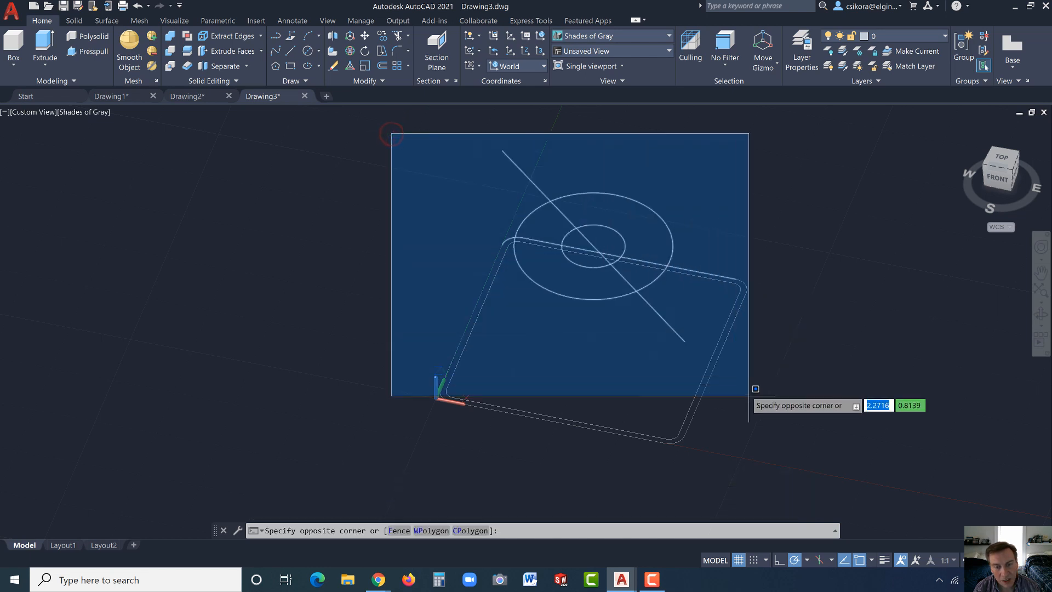
pyautogui.click(800, 460)
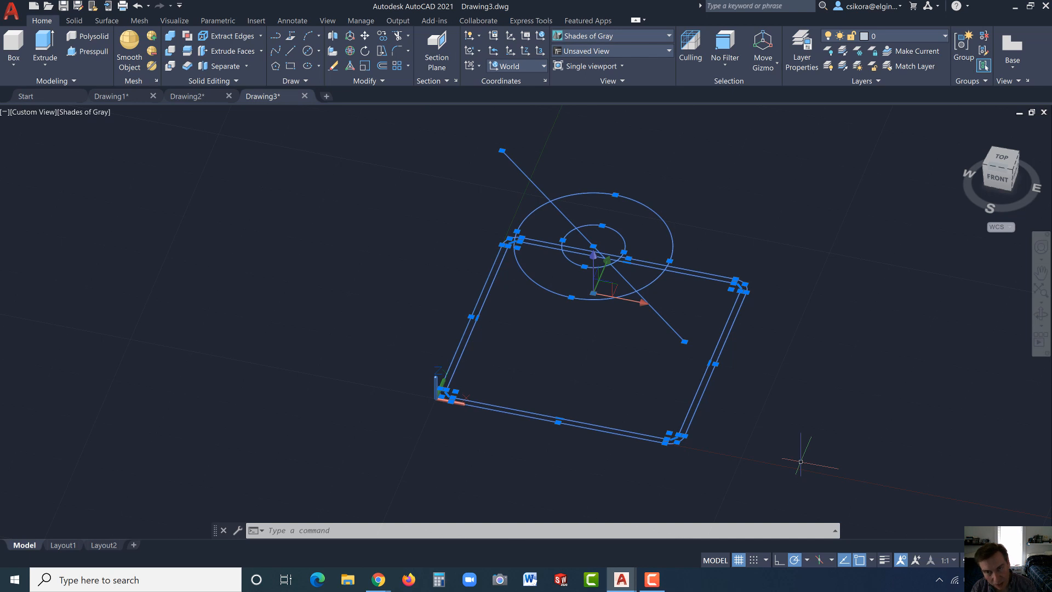
pyautogui.click(941, 38)
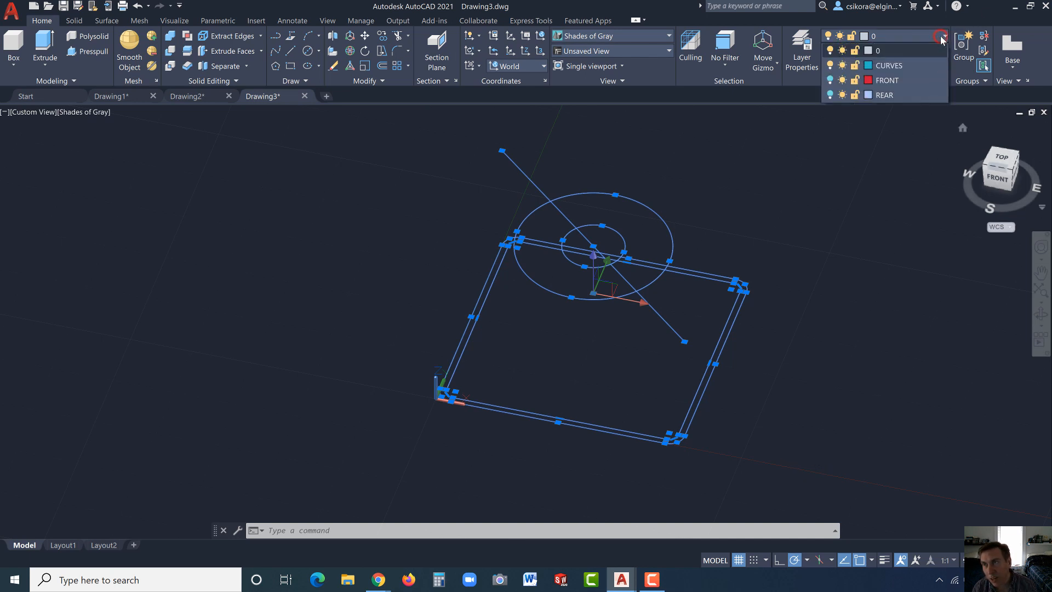
pyautogui.click(887, 64)
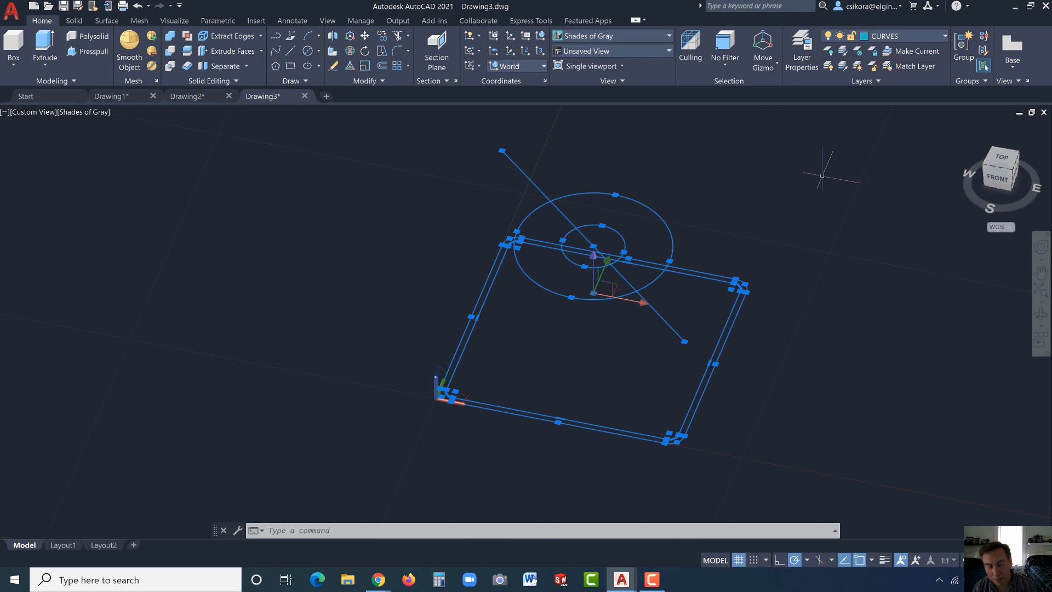
pyautogui.press('Escape')
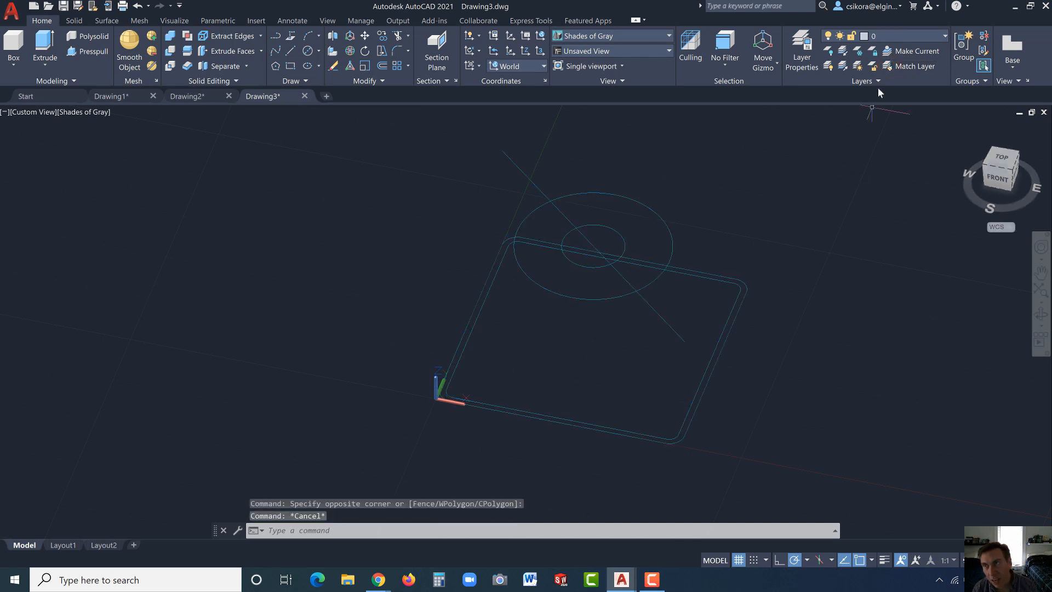
# Turn off the CURVES layer and turn on the FRONT and REAR layers.
pyautogui.click(945, 36)
pyautogui.click(829, 65)
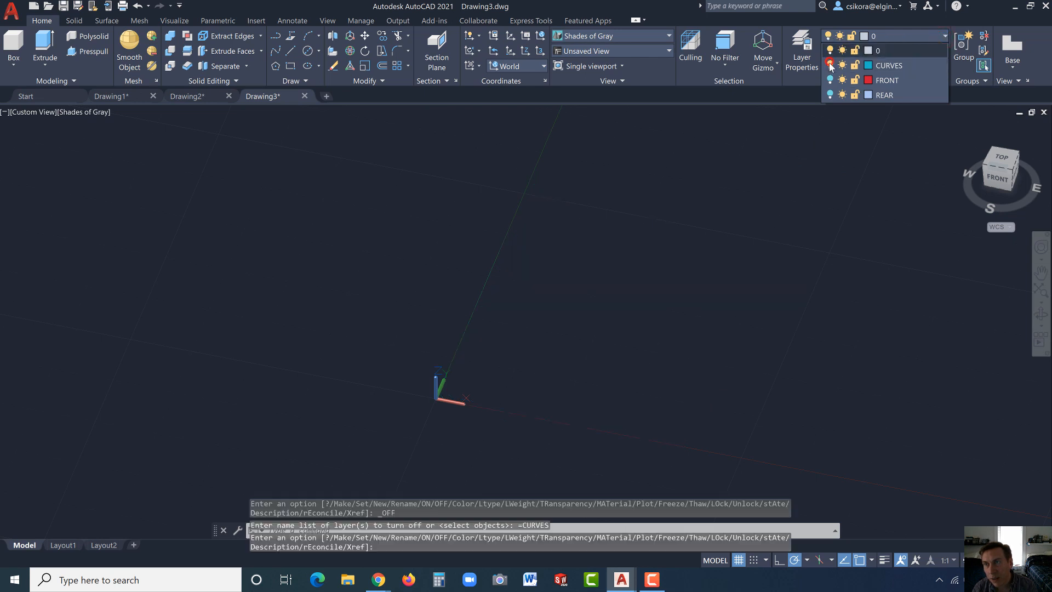
pyautogui.click(829, 80)
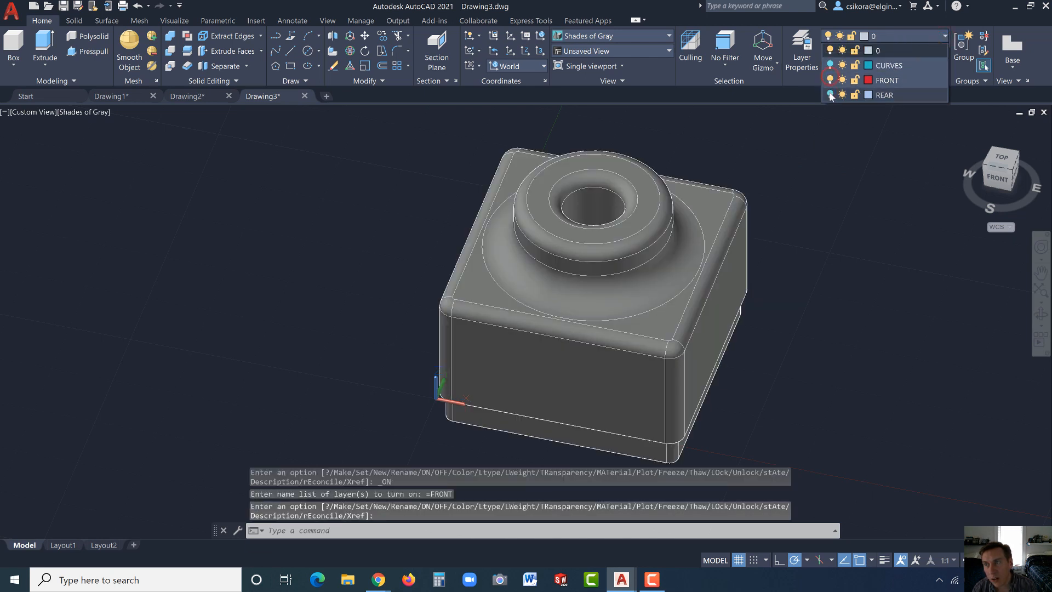
pyautogui.click(830, 95)
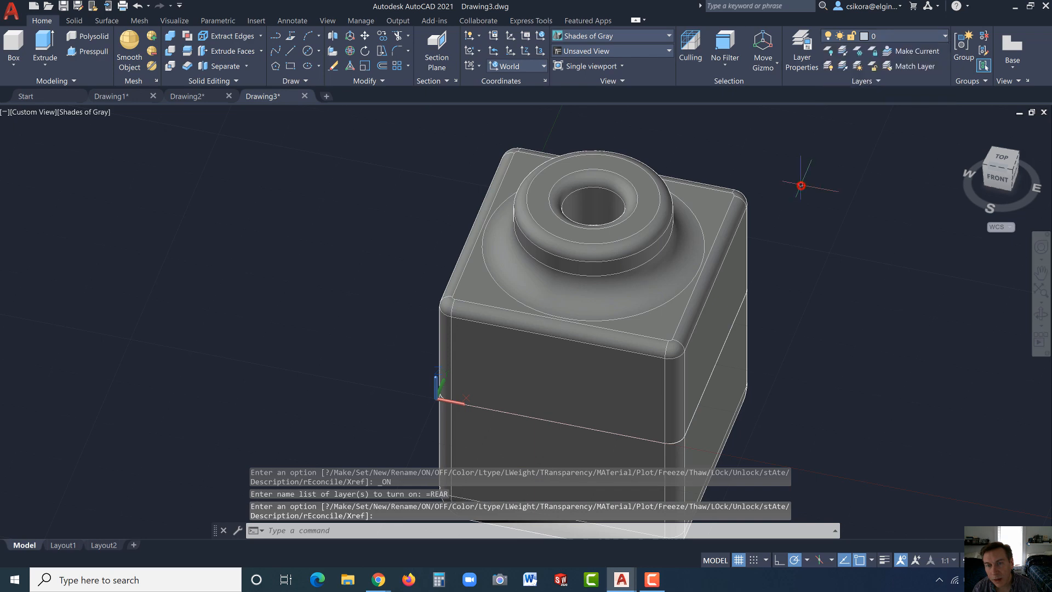
# Set the visual style to Realistic with the assembly viewed from its front right corner.
pyautogui.keyDown('shift'); pyautogui.moveTo(799, 186); pyautogui.dragTo(695, 125, button='middle'); pyautogui.keyUp('shift')
pyautogui.press('Return')
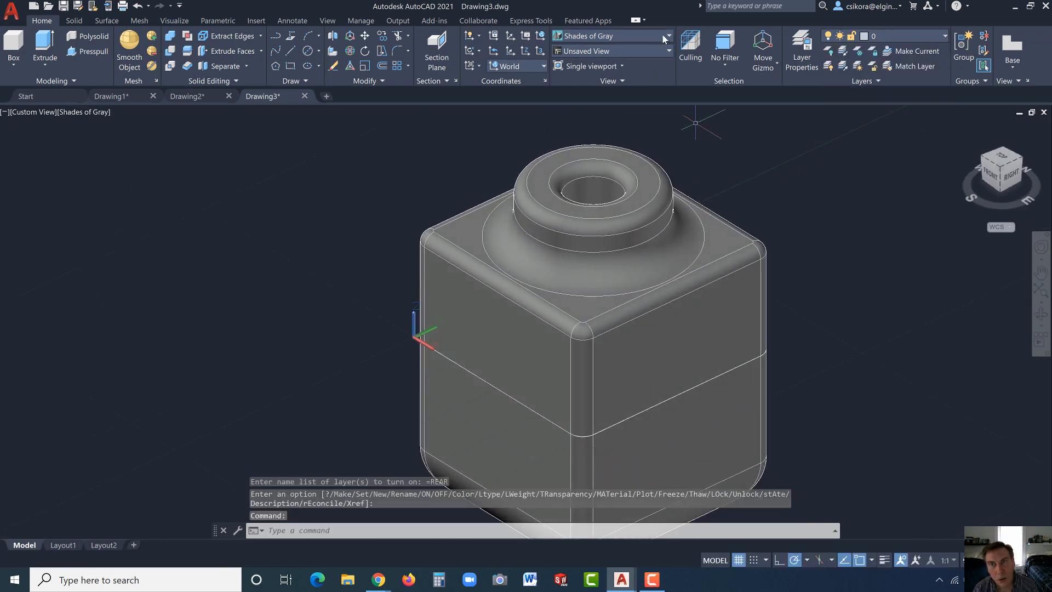
pyautogui.click(663, 36)
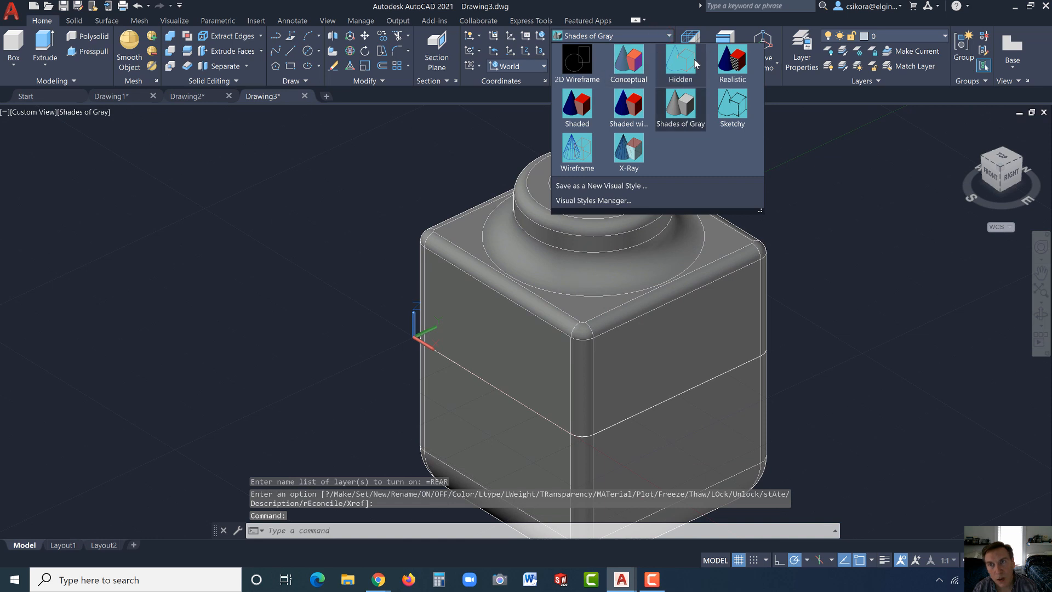
pyautogui.click(729, 65)
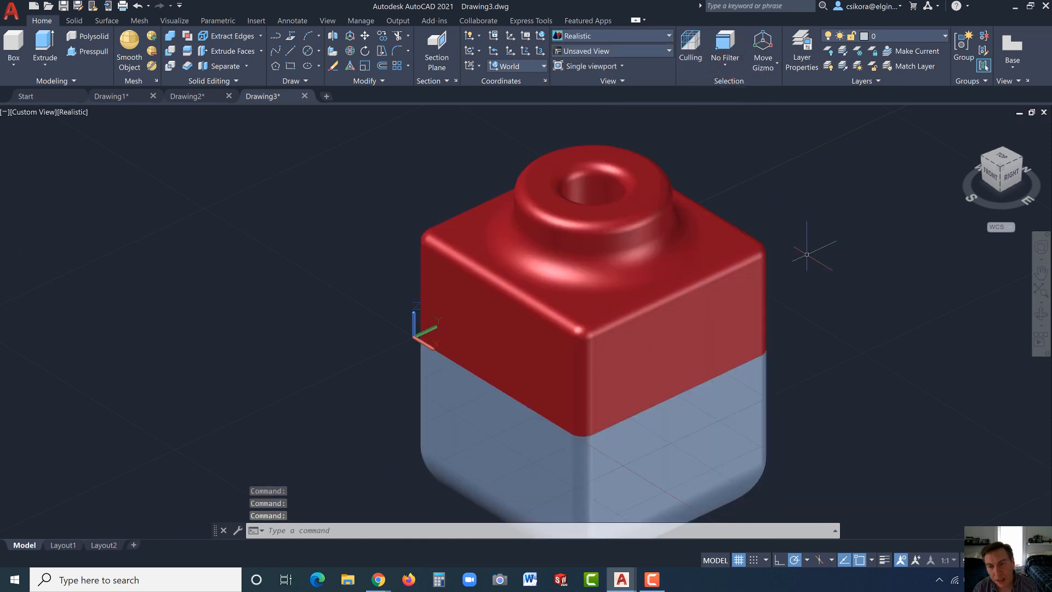
# Open the rear body's properties and look through the material choices available for it.
pyautogui.scroll(-2, 806, 254)
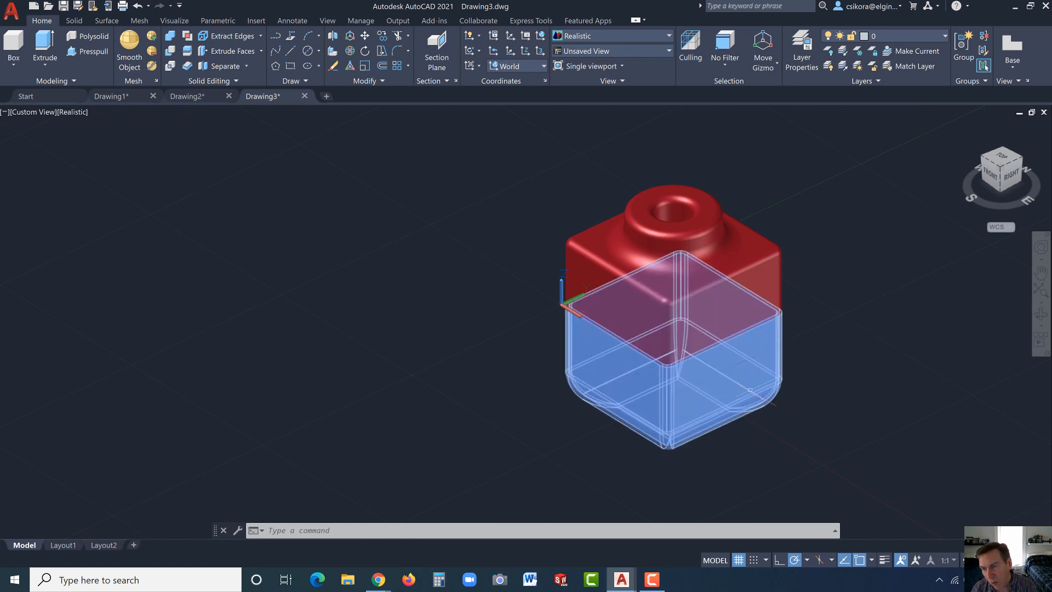
pyautogui.click(749, 389)
pyautogui.rightClick(750, 387)
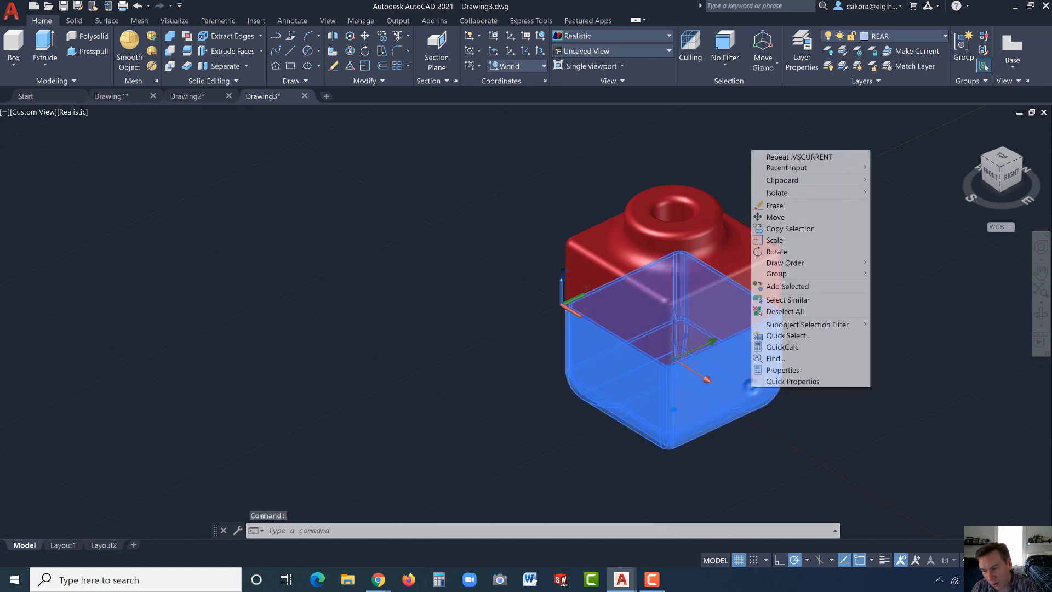
pyautogui.click(773, 371)
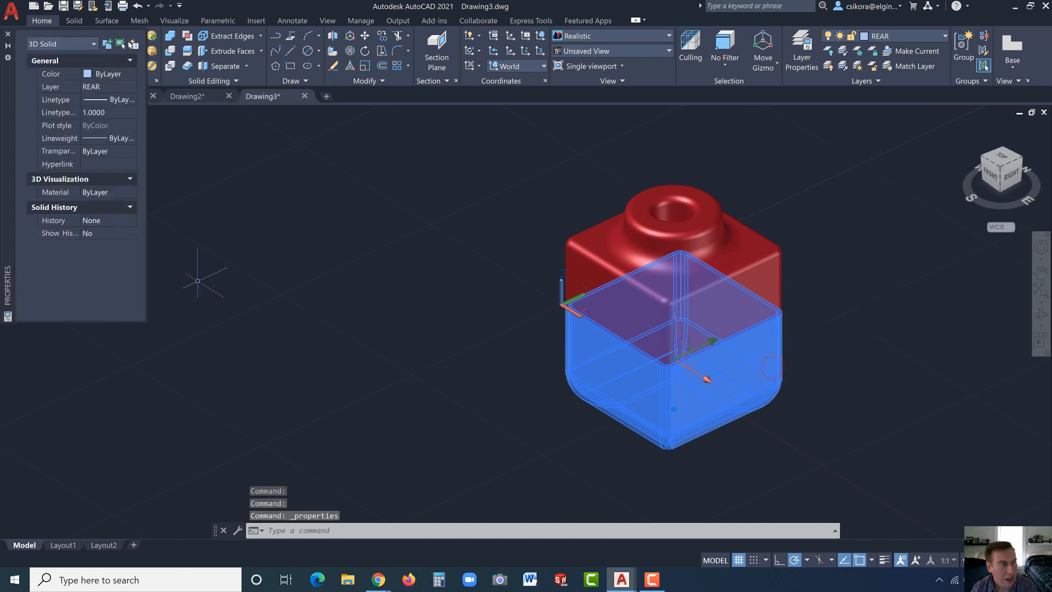
pyautogui.click(114, 192)
pyautogui.click(114, 192)
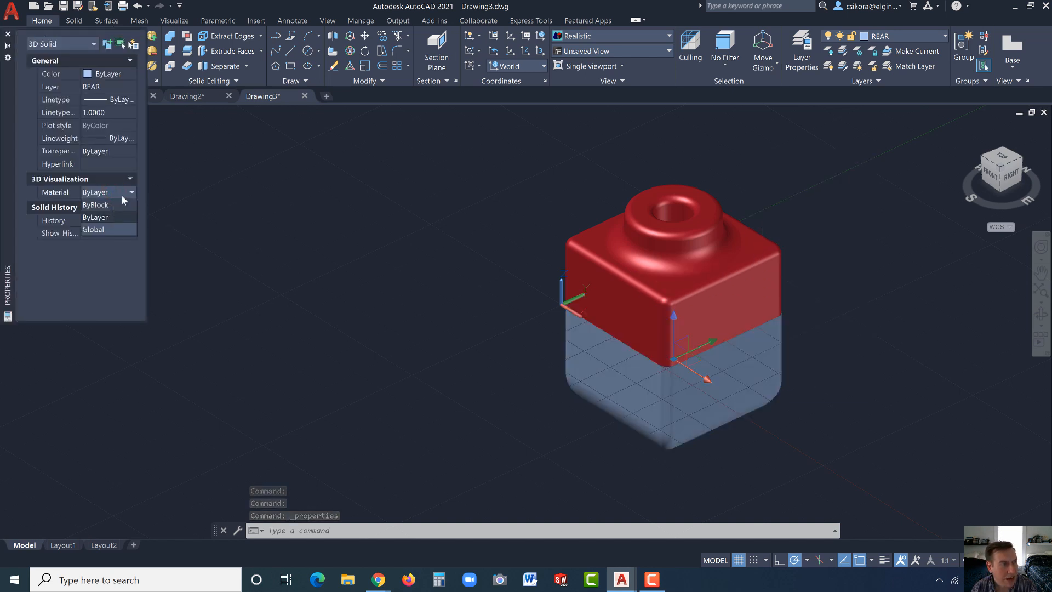
pyautogui.click(133, 190)
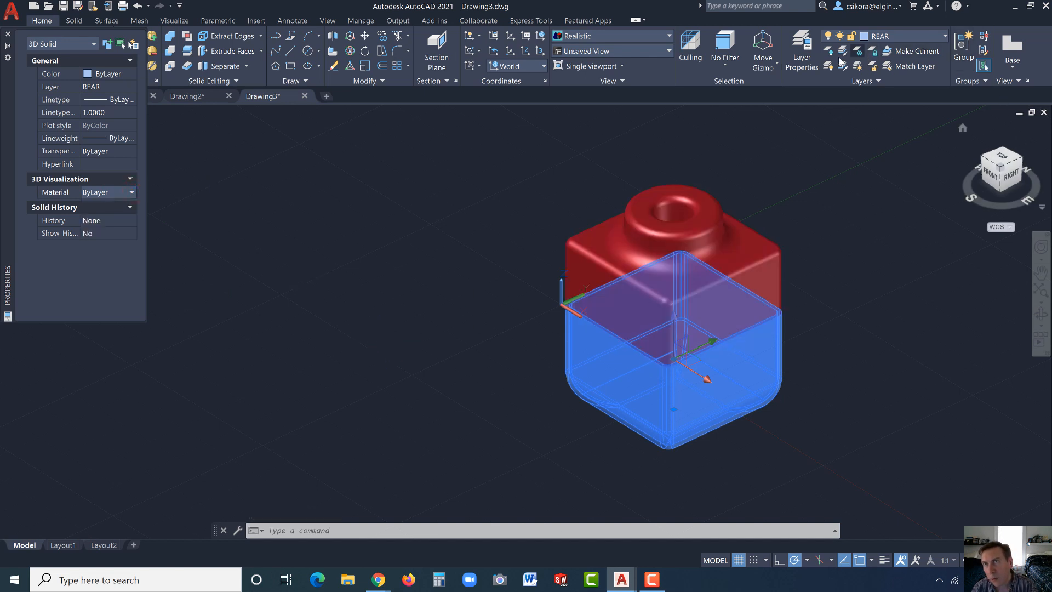
# Browse the Autodesk library's Glass materials and add the Clear solid glass material to the document materials.
pyautogui.click(174, 20)
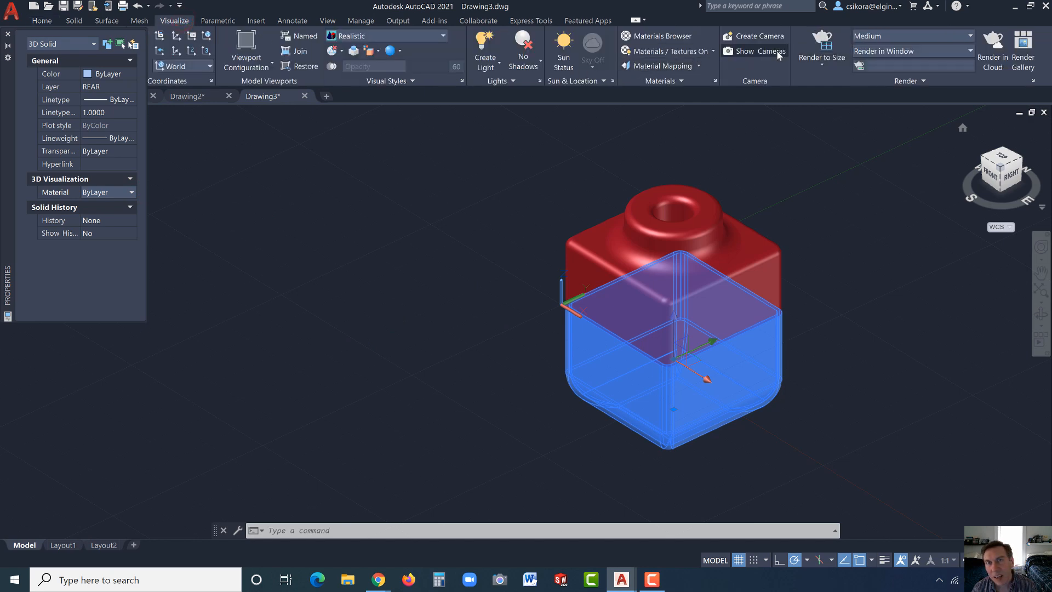
pyautogui.click(674, 34)
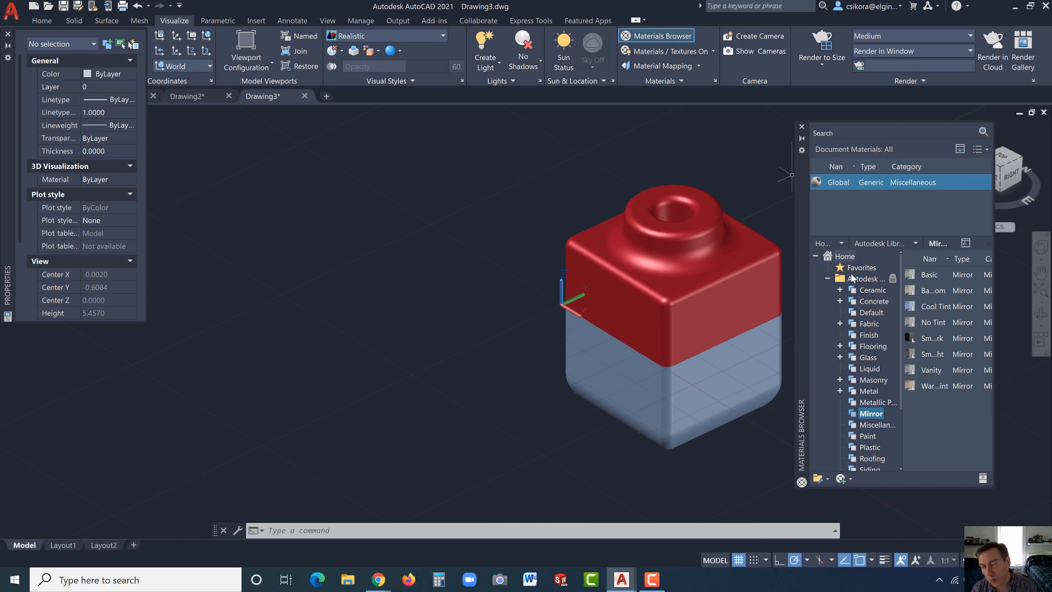
pyautogui.click(839, 357)
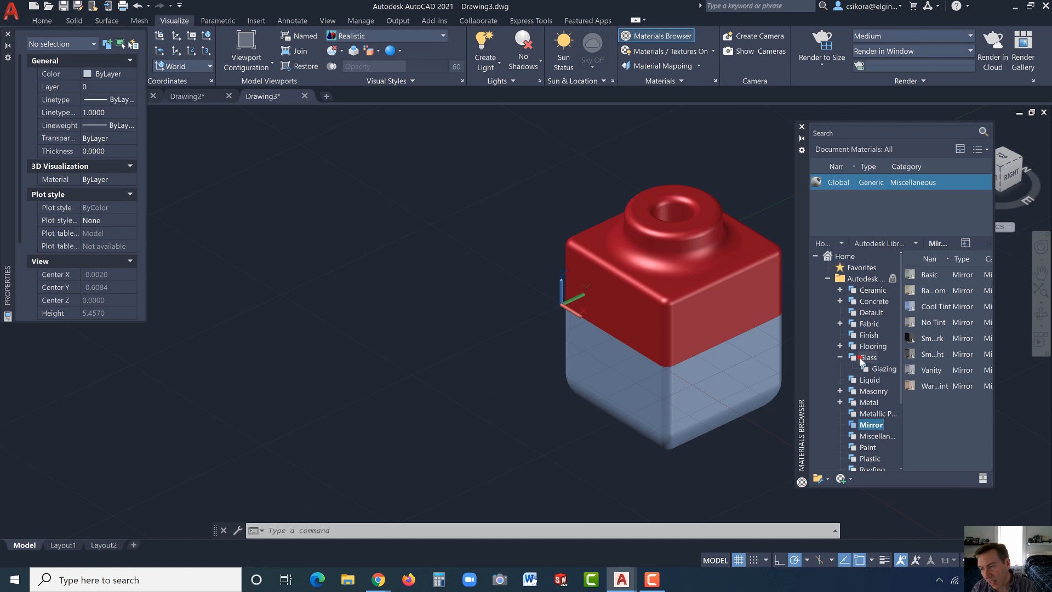
pyautogui.click(865, 357)
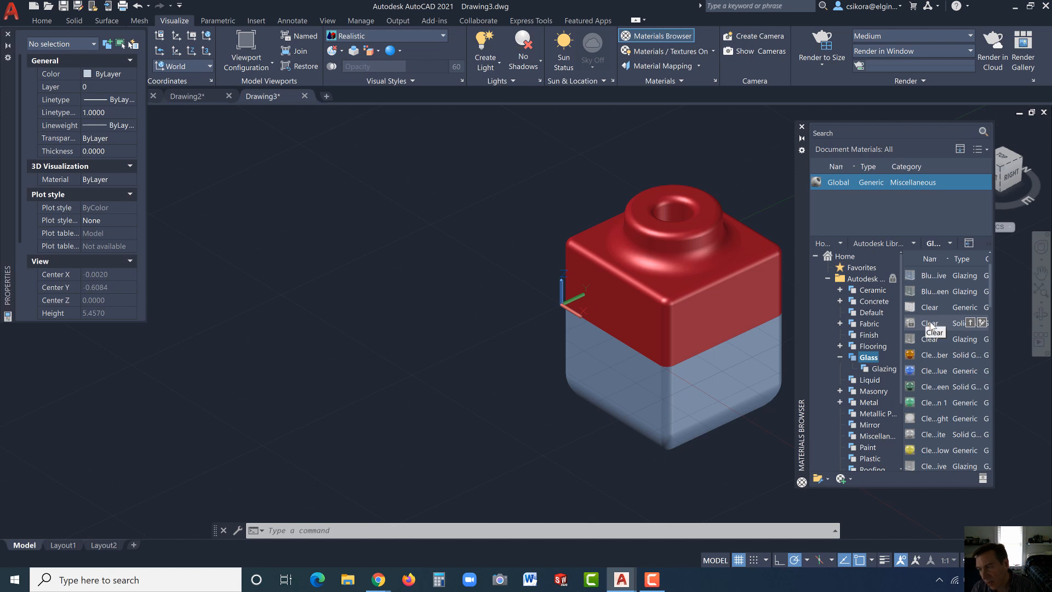
pyautogui.click(970, 324)
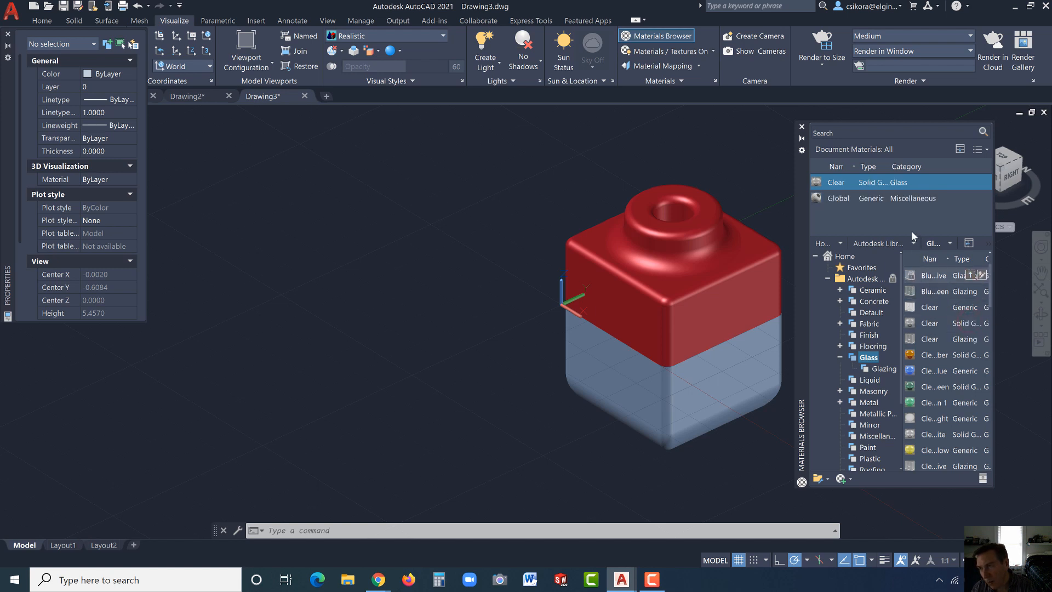
# Try to apply the Clear glass material from the document materials directly onto the solid bodies.
pyautogui.click(915, 184)
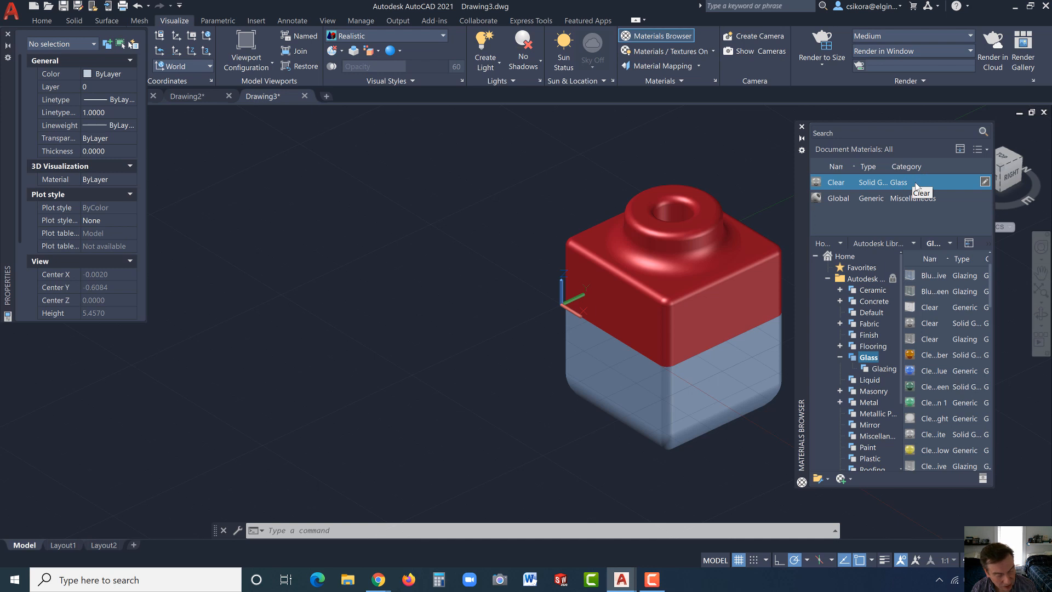
pyautogui.moveTo(915, 184); pyautogui.dragTo(802, 225)
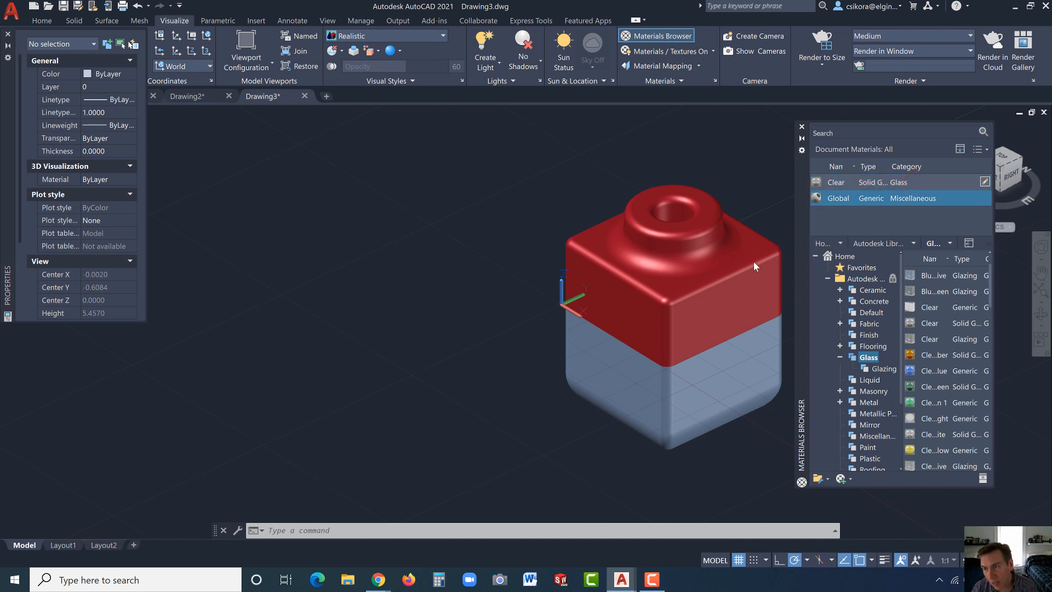
pyautogui.moveTo(754, 261); pyautogui.dragTo(754, 262)
pyautogui.click(908, 181)
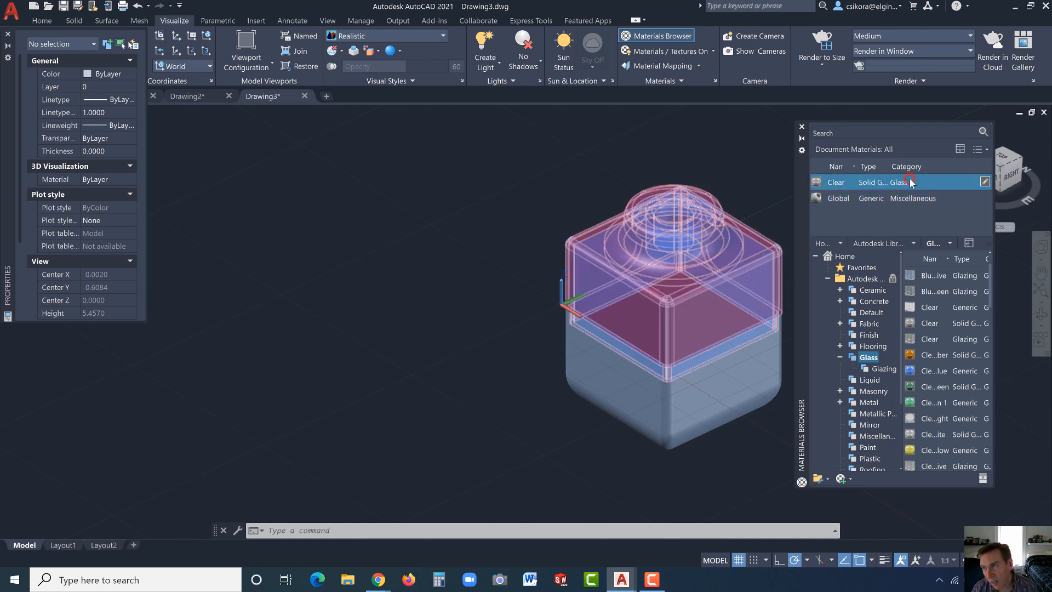
pyautogui.moveTo(909, 181); pyautogui.dragTo(776, 256)
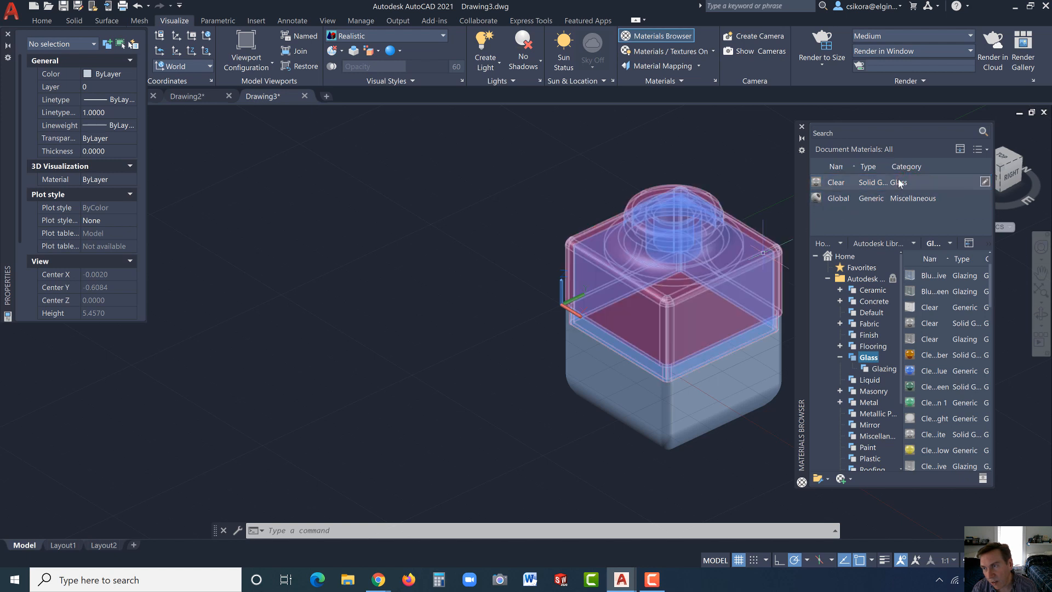
pyautogui.click(901, 182)
pyautogui.moveTo(898, 185); pyautogui.dragTo(768, 262)
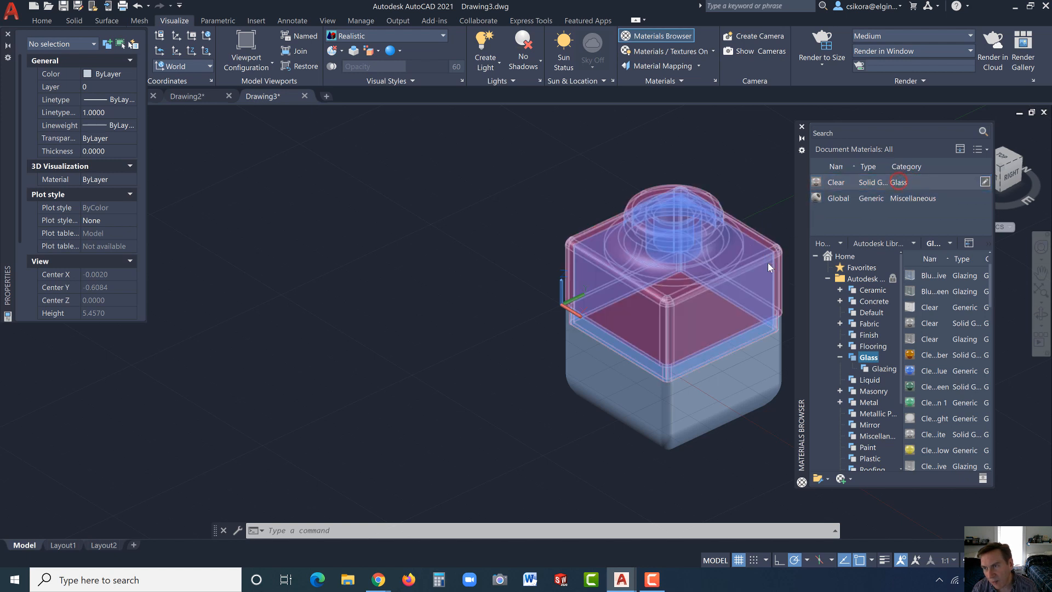
pyautogui.click(901, 182)
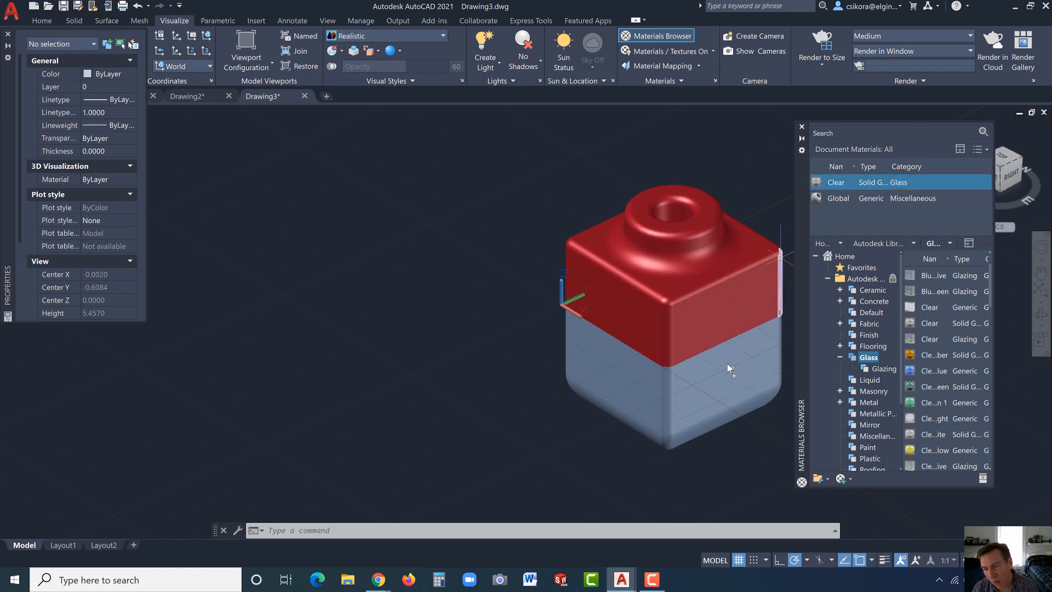
pyautogui.moveTo(727, 363); pyautogui.dragTo(727, 362)
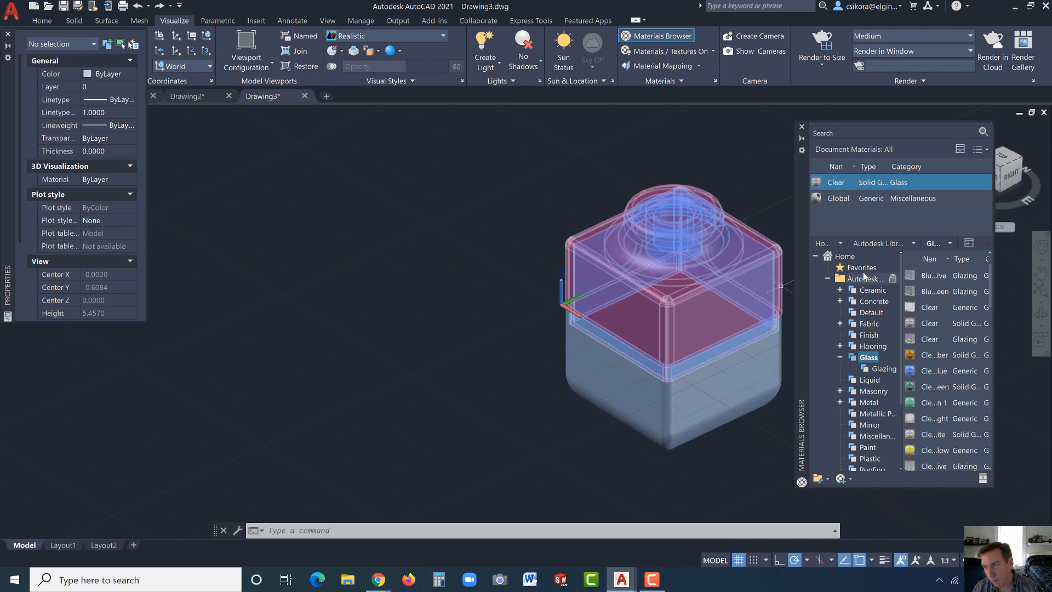
pyautogui.rightClick(917, 181)
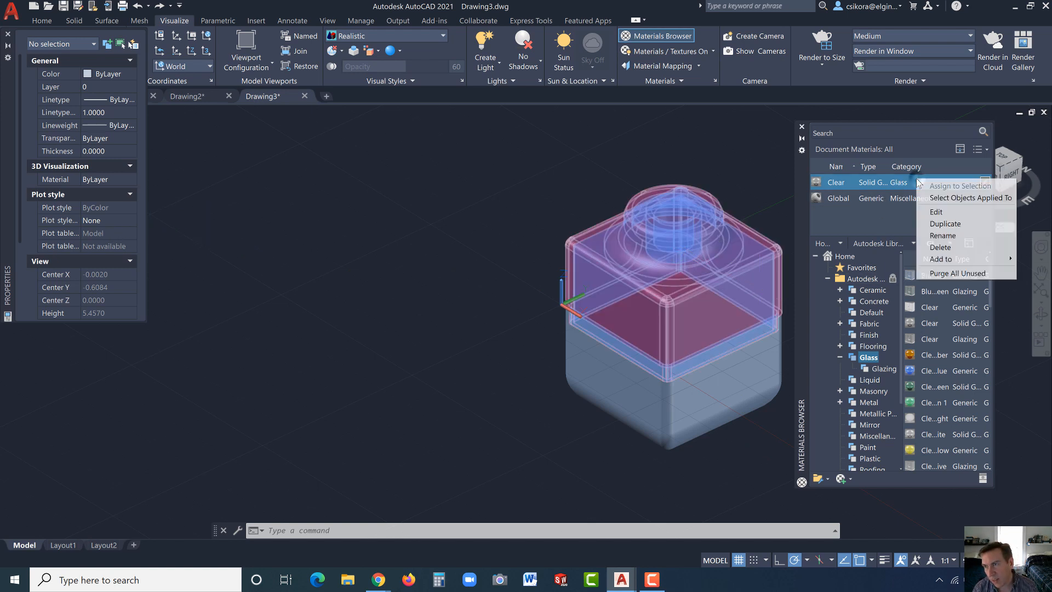
pyautogui.click(940, 199)
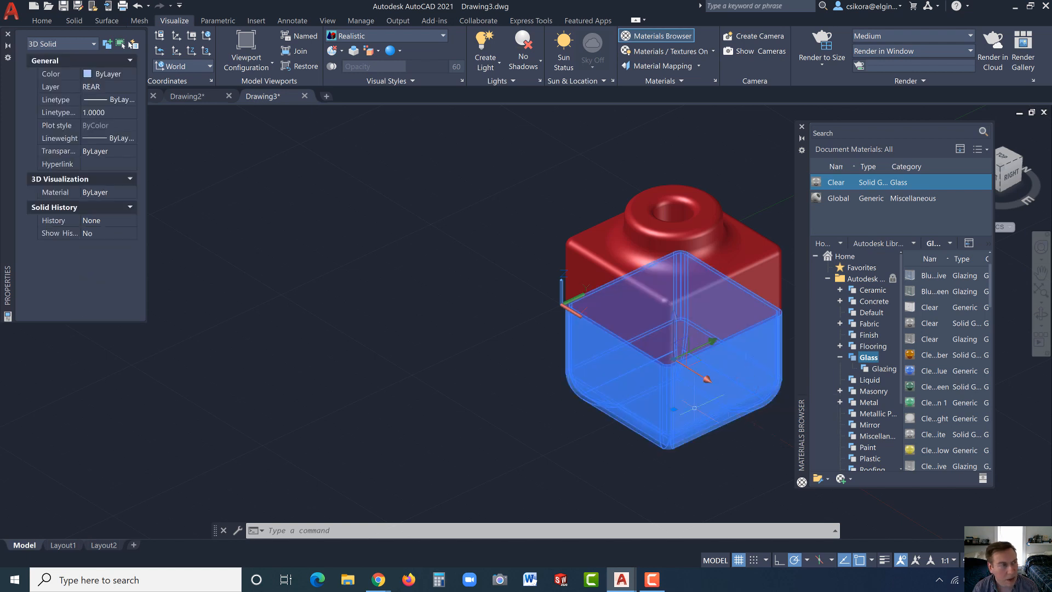
# Set the rear body's material to Clear, close the properties and materials browser, and deselect the body.
pyautogui.click(110, 193)
pyautogui.click(111, 193)
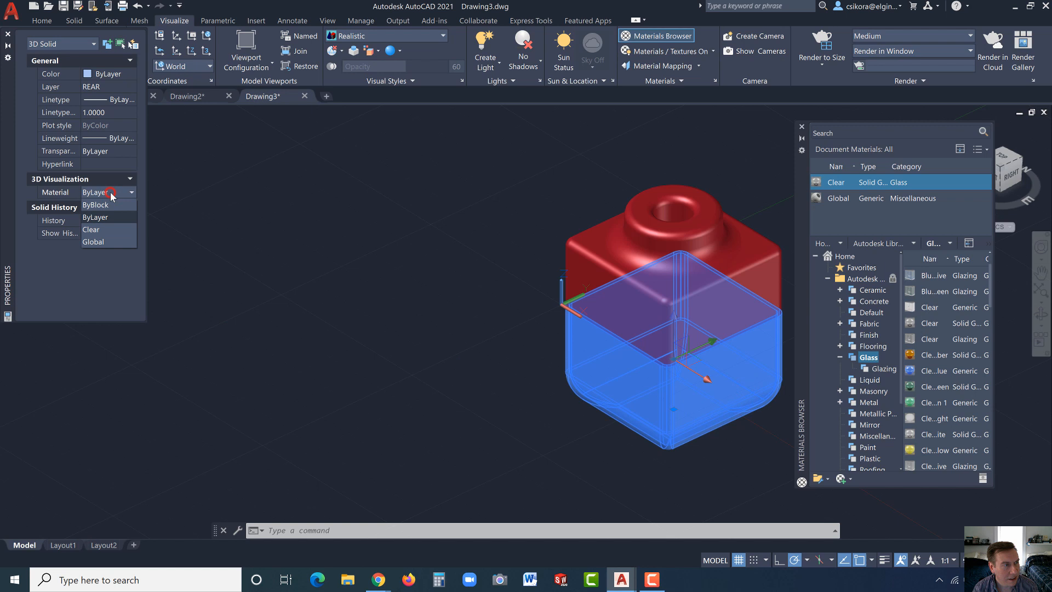
pyautogui.click(98, 229)
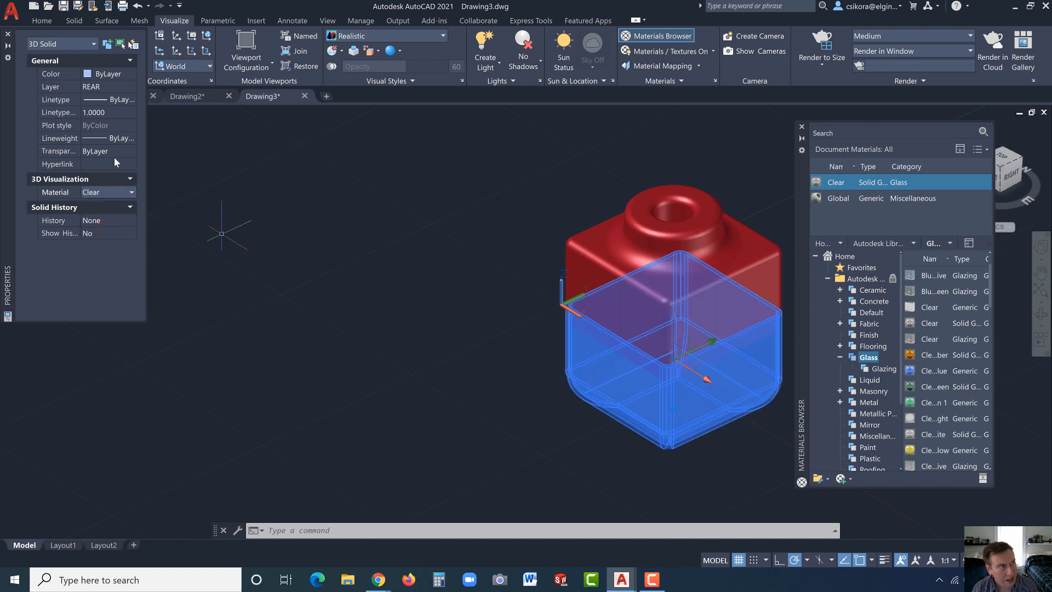
pyautogui.click(8, 35)
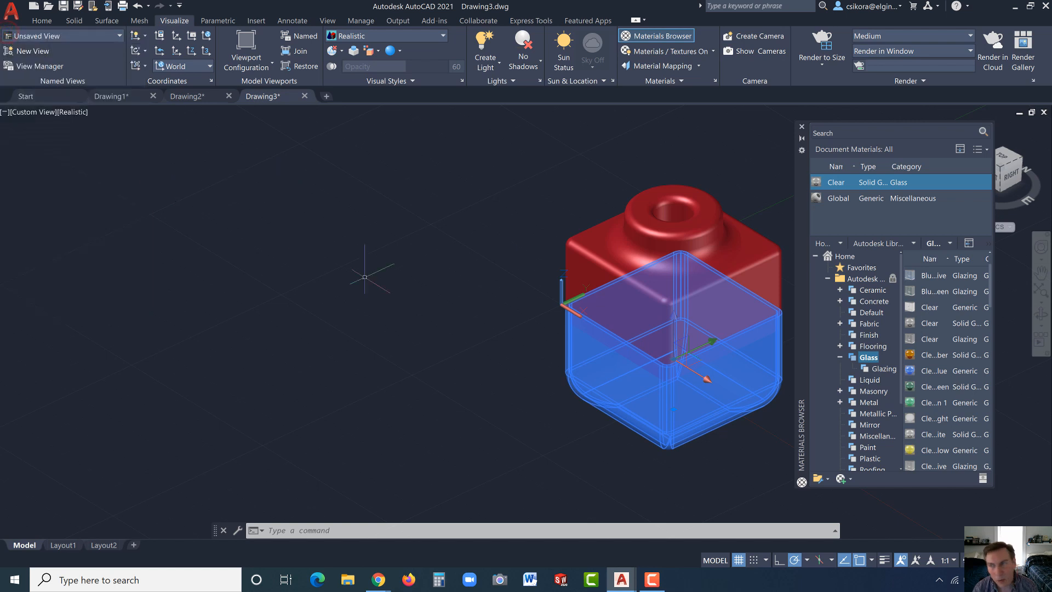
pyautogui.click(801, 126)
pyautogui.press('Escape')
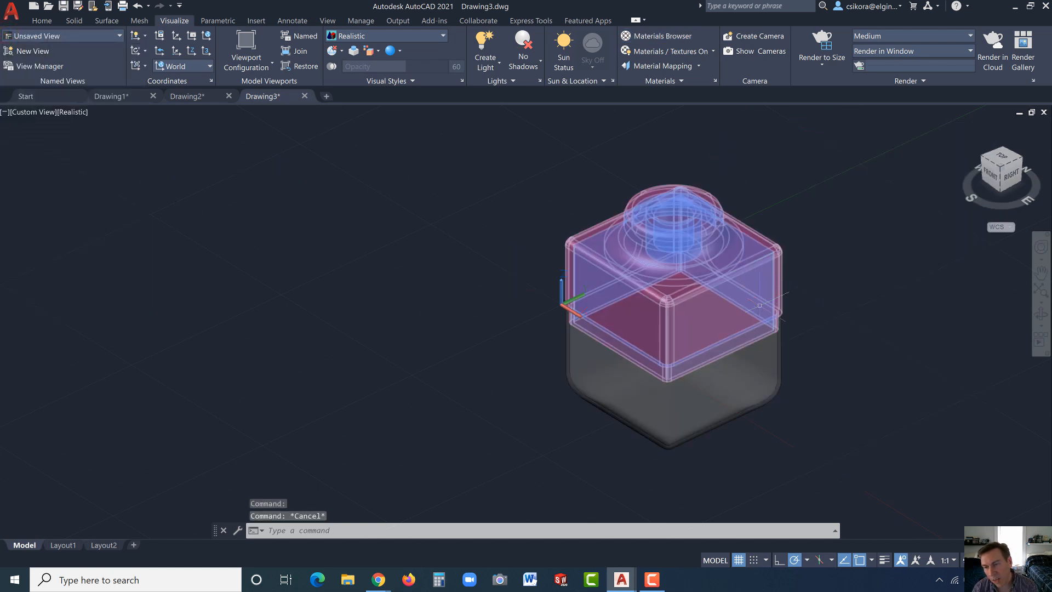
pyautogui.click(751, 376)
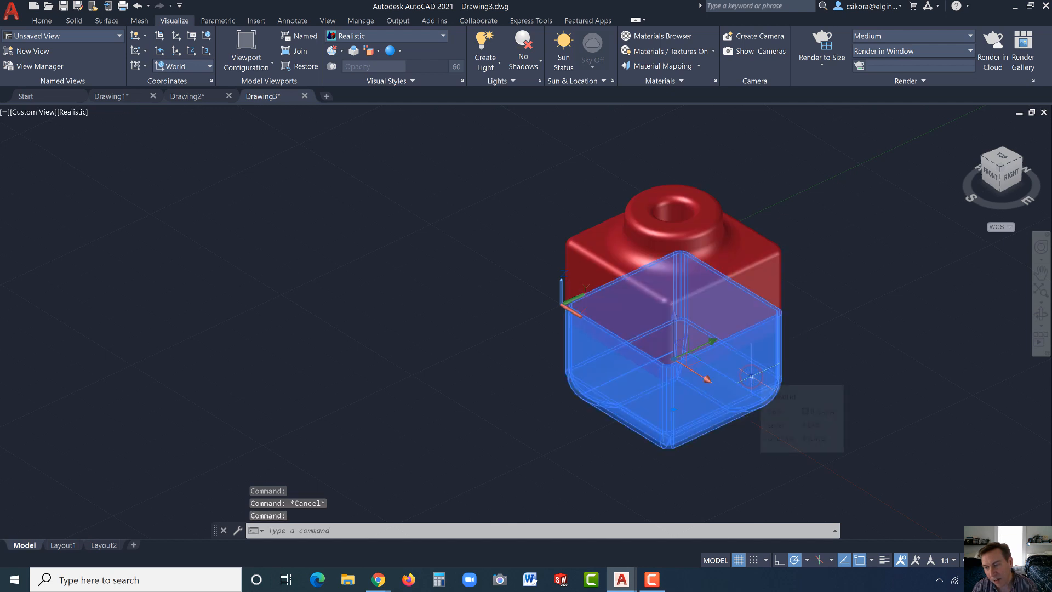
pyautogui.rightClick(750, 378)
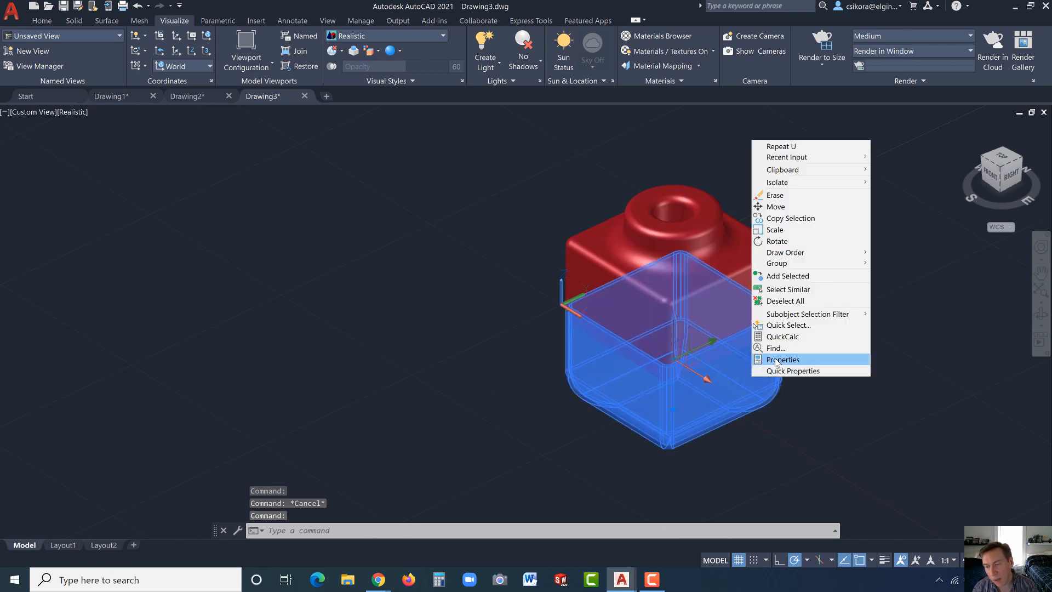
pyautogui.press('Escape')
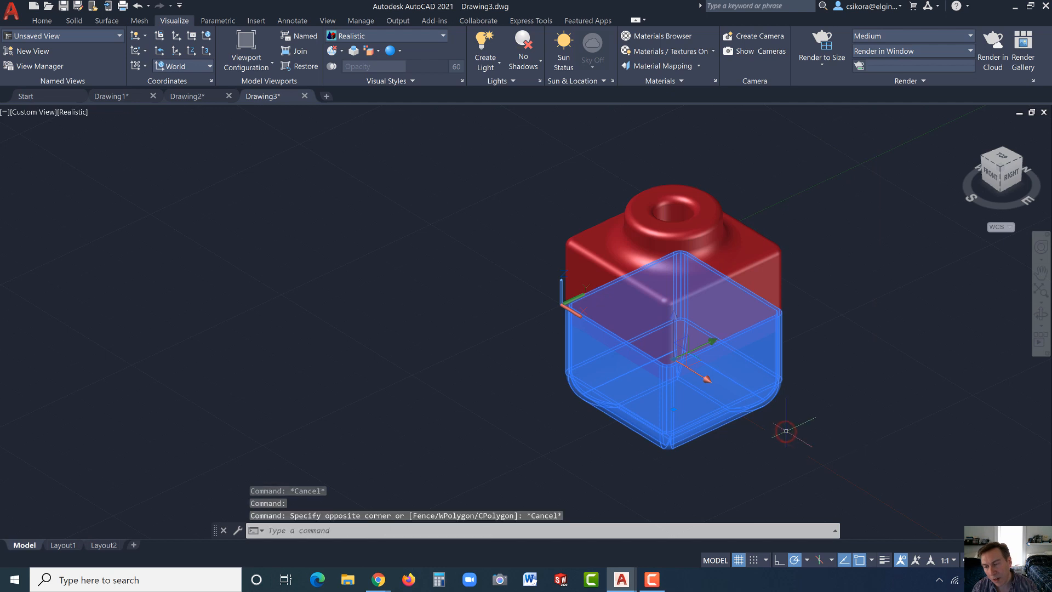
pyautogui.press('Escape')
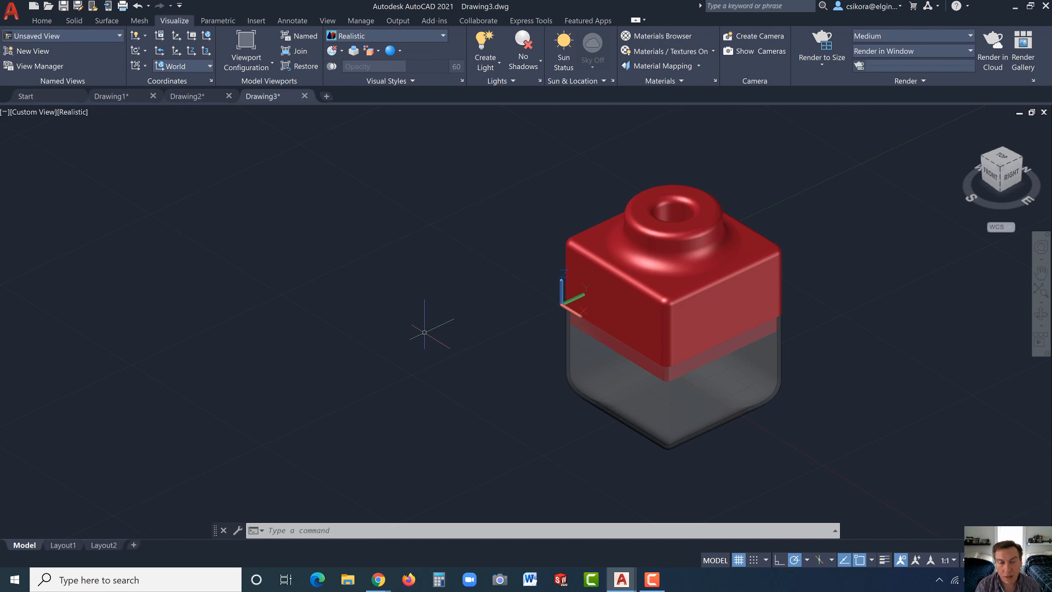
# Press-pull the circular floor of the front body's central hole downward so that the hole cuts through into the hollow interior.
pyautogui.keyDown('shift'); pyautogui.moveTo(481, 340); pyautogui.dragTo(501, 372, button='middle'); pyautogui.keyUp('shift')
pyautogui.press('Escape')
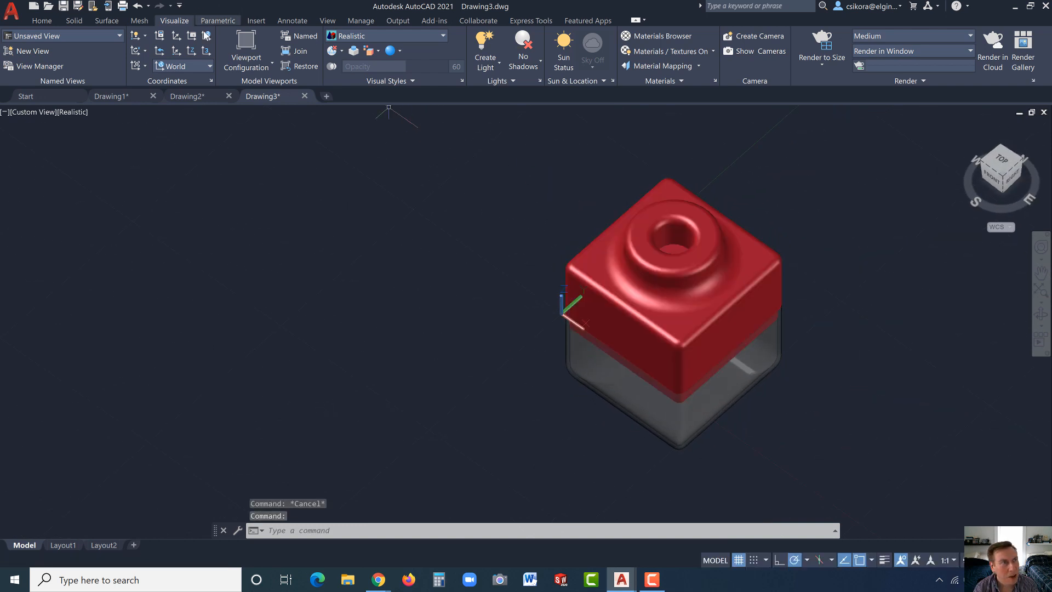
pyautogui.click(42, 21)
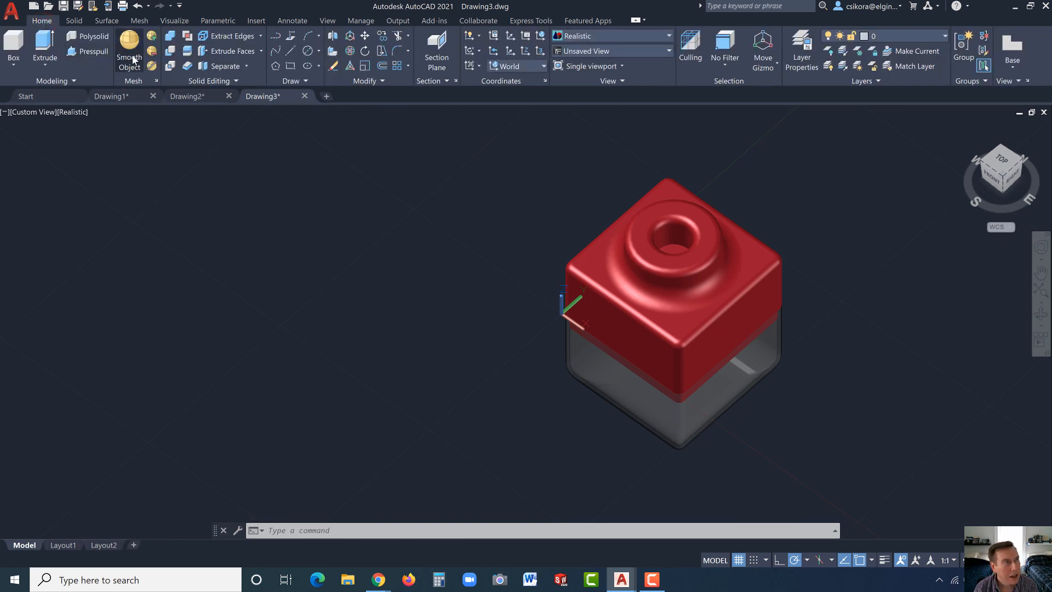
pyautogui.click(95, 49)
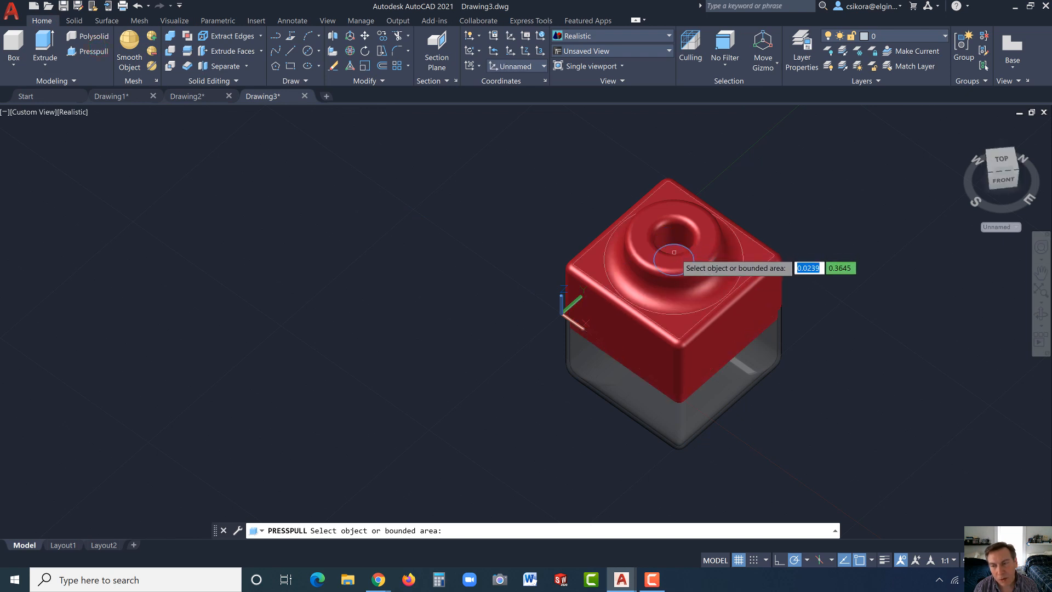
pyautogui.click(674, 252)
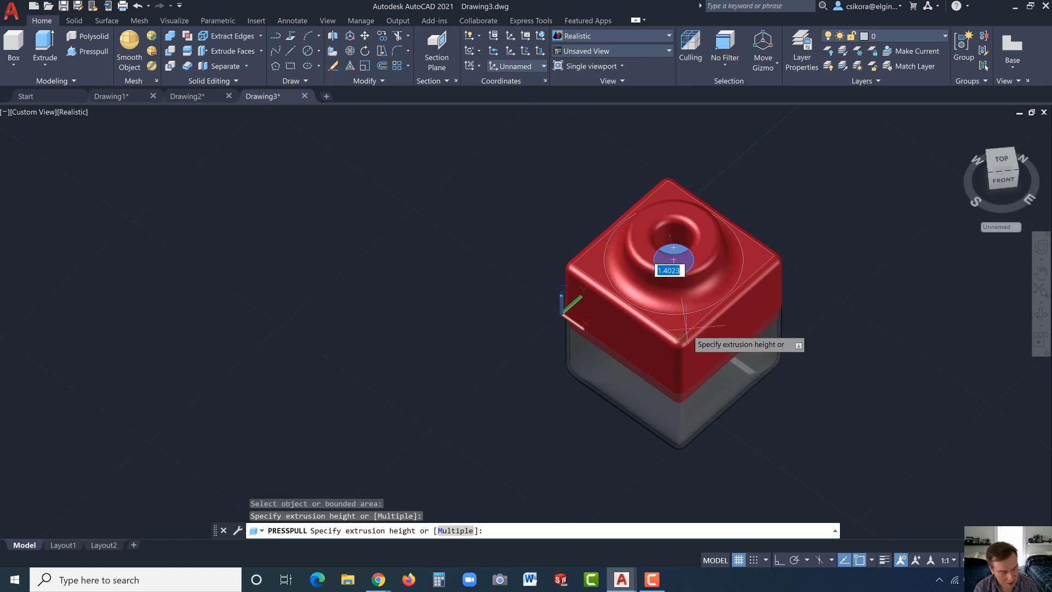
pyautogui.keyDown('shift'); pyautogui.moveTo(679, 336); pyautogui.dragTo(685, 241, button='middle'); pyautogui.keyUp('shift')
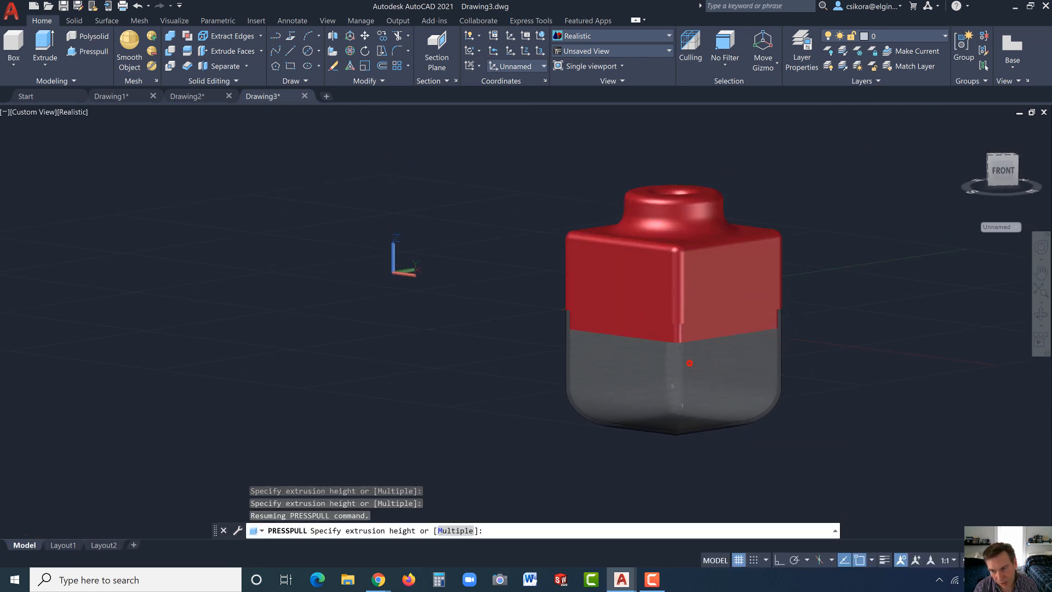
pyautogui.click(684, 361)
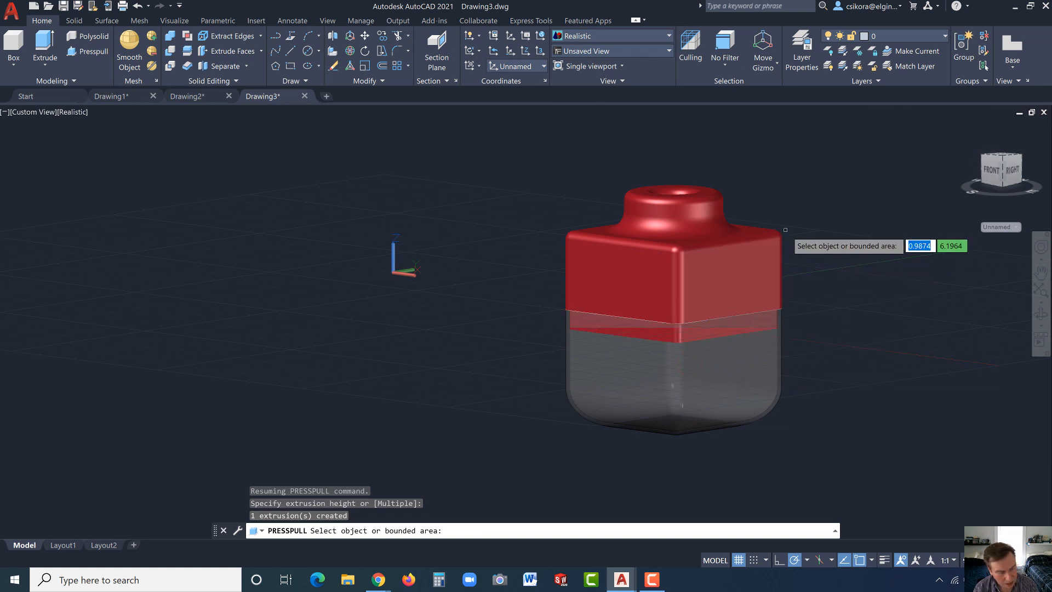
pyautogui.press('Return')
pyautogui.keyDown('shift'); pyautogui.moveTo(786, 236); pyautogui.dragTo(764, 325, button='middle'); pyautogui.keyUp('shift')
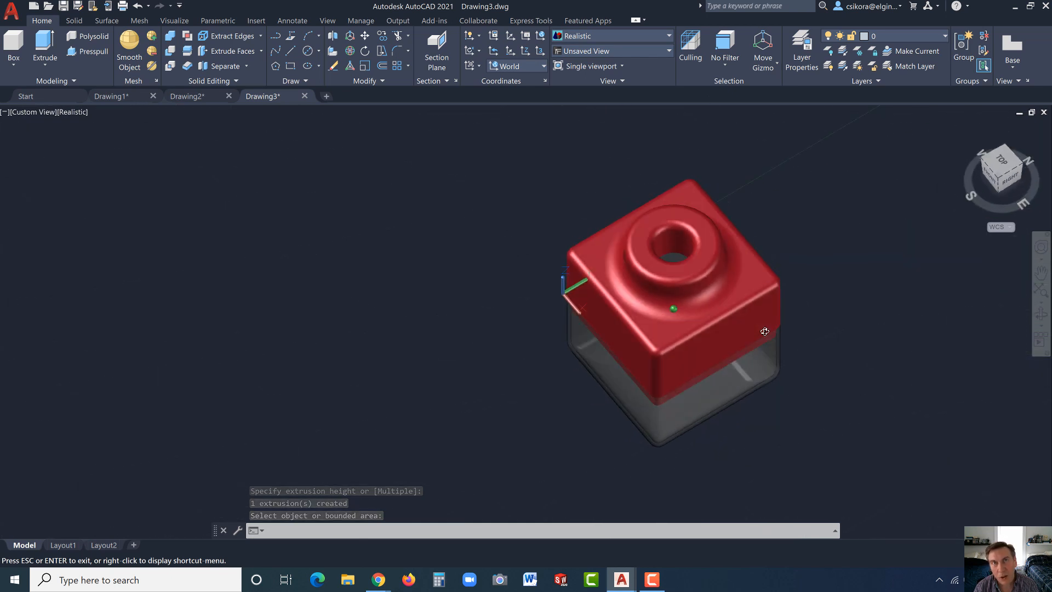
pyautogui.click(822, 221)
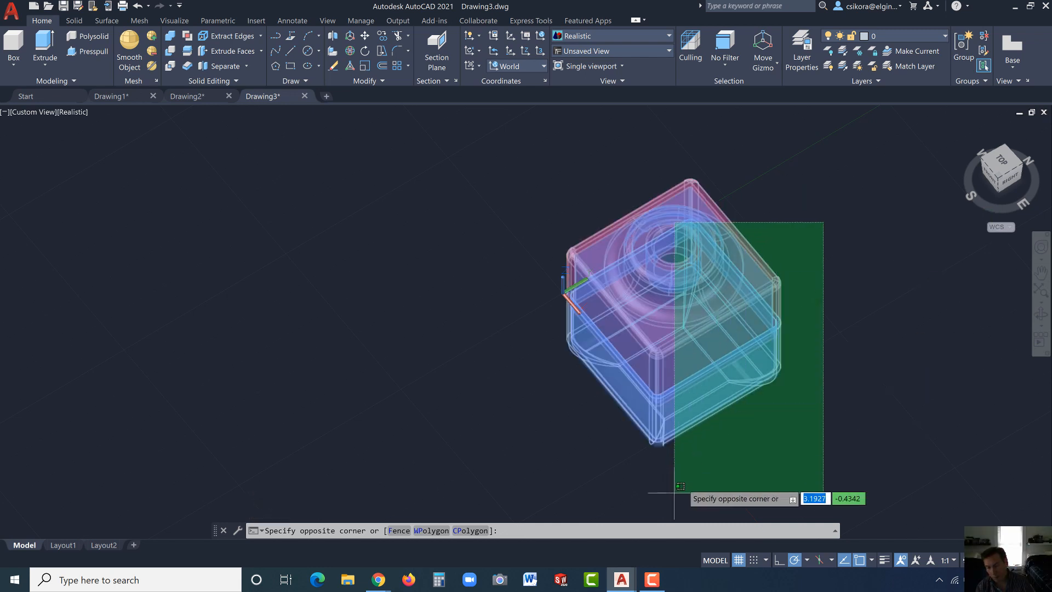
pyautogui.click(651, 579)
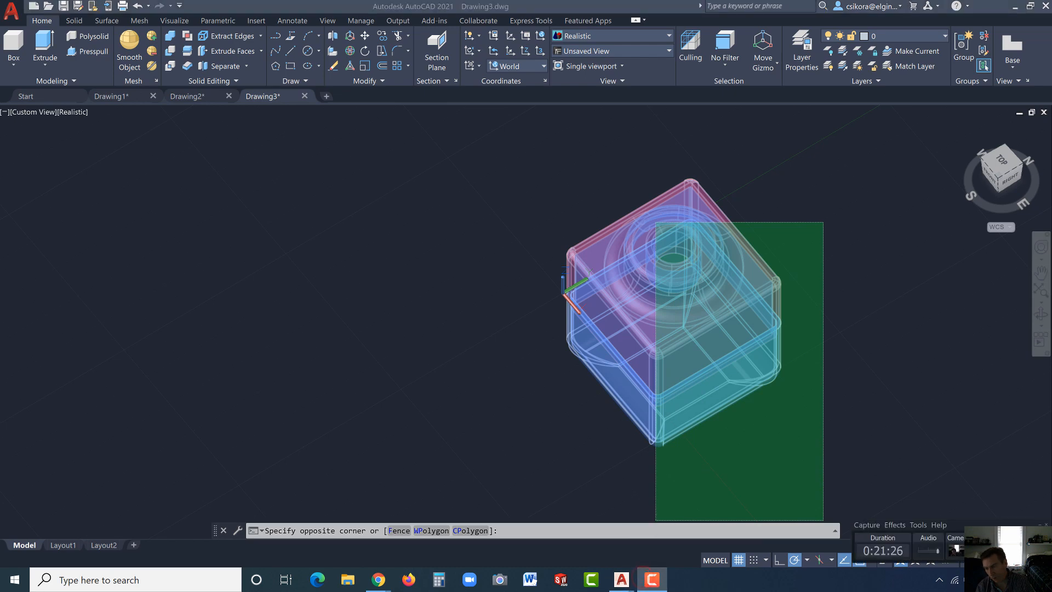